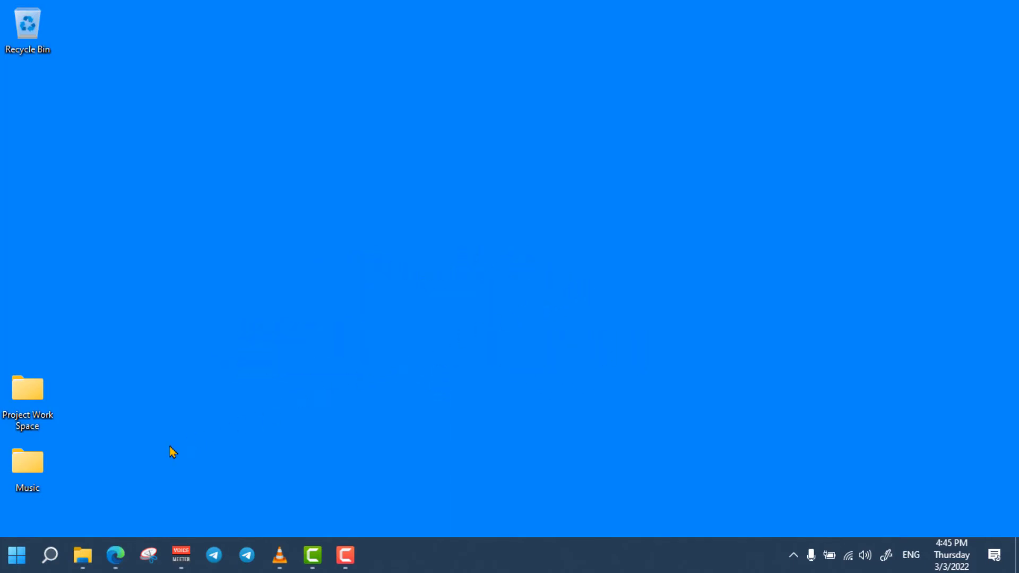
Launch Task Manager by searching 'task manager' and show its Startup apps list
click(50, 556)
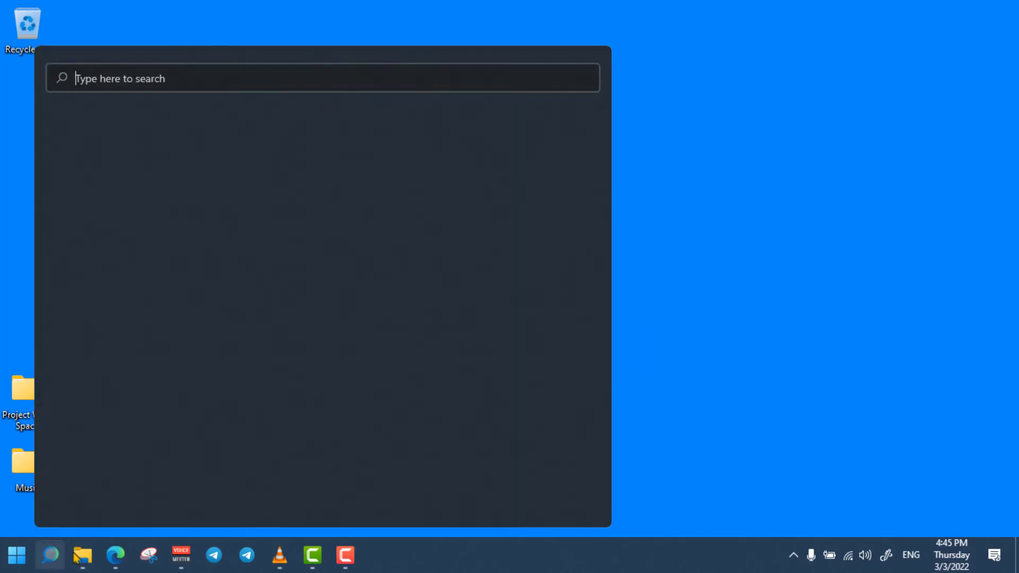
text(task manager)
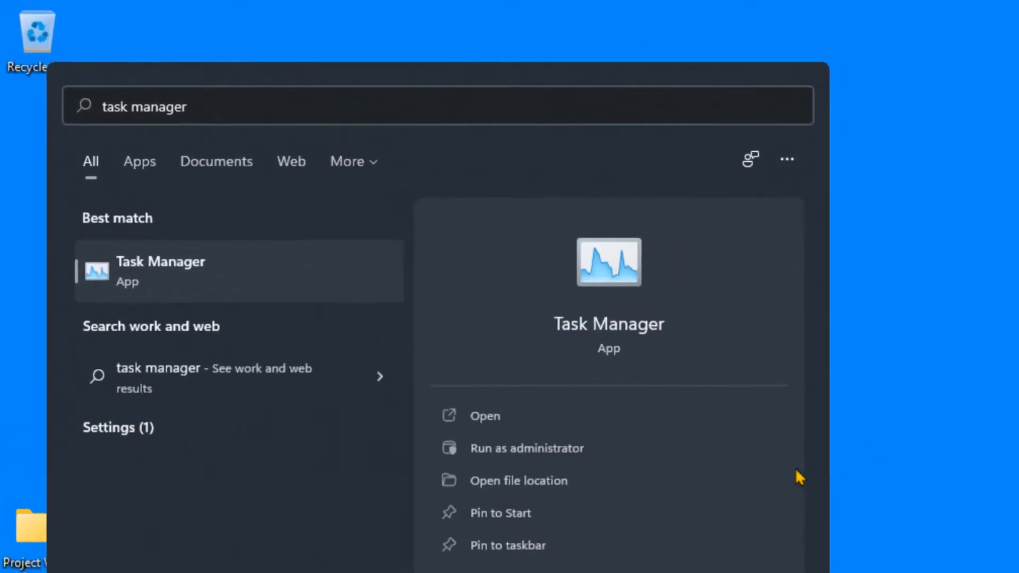
key(Return)
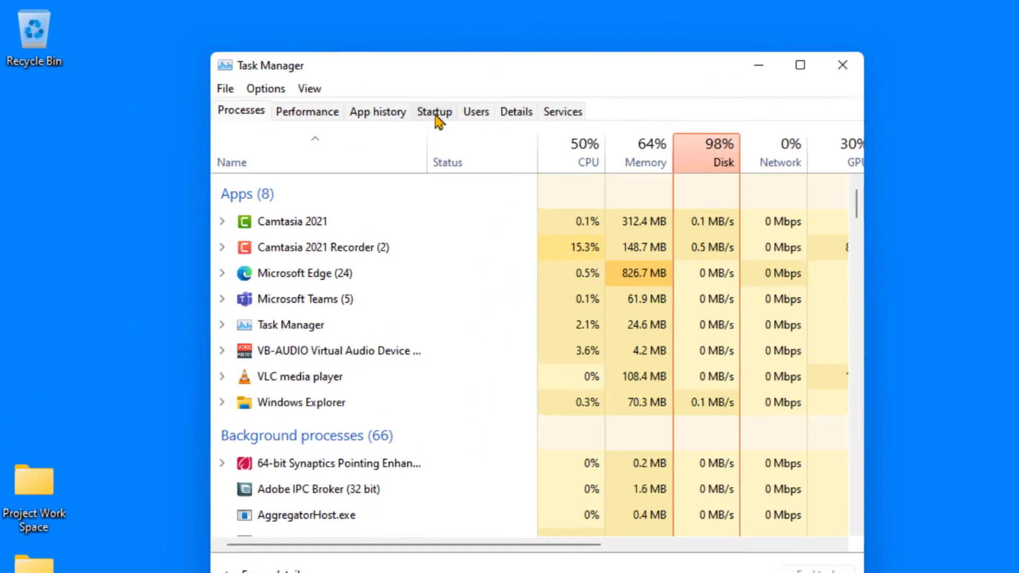
click(352, 95)
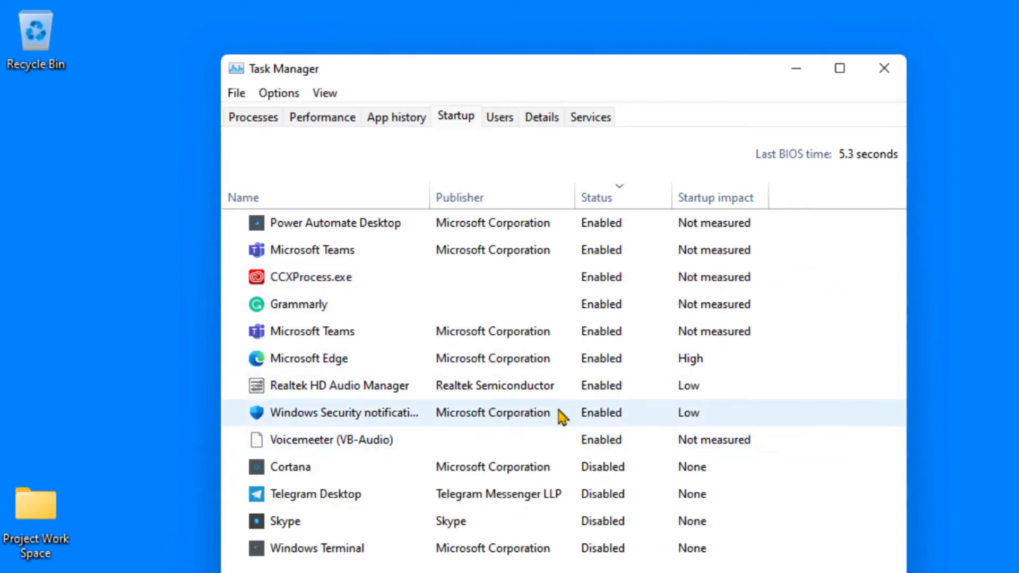
Disable the Microsoft Teams and Grammarly startup entries
click(398, 333)
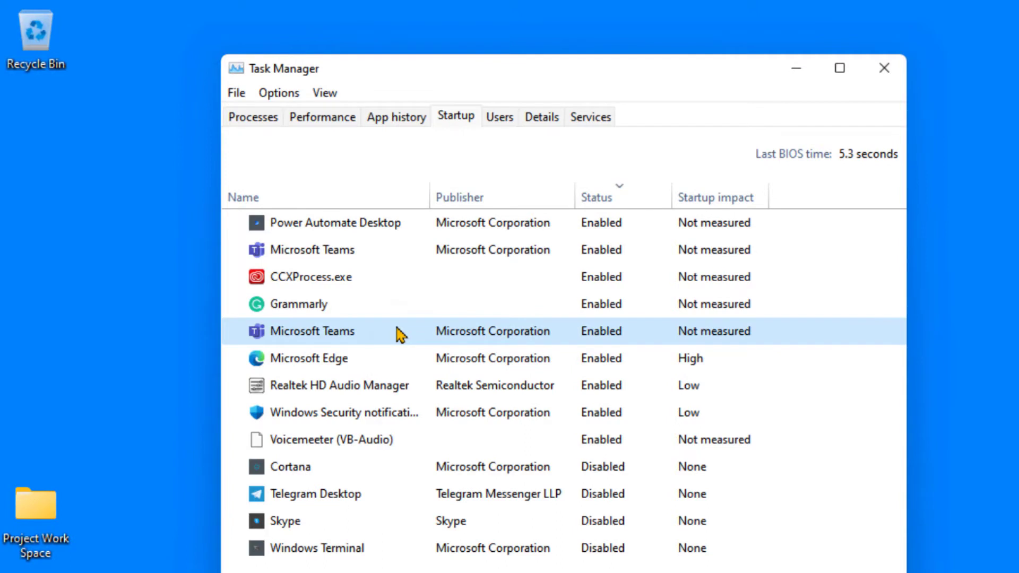
right_click(399, 333)
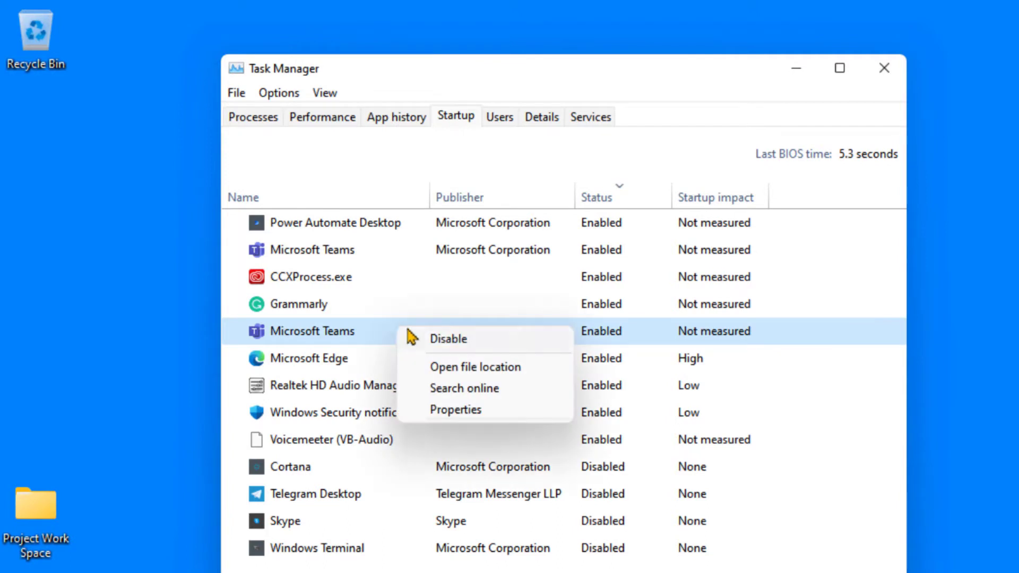
click(498, 347)
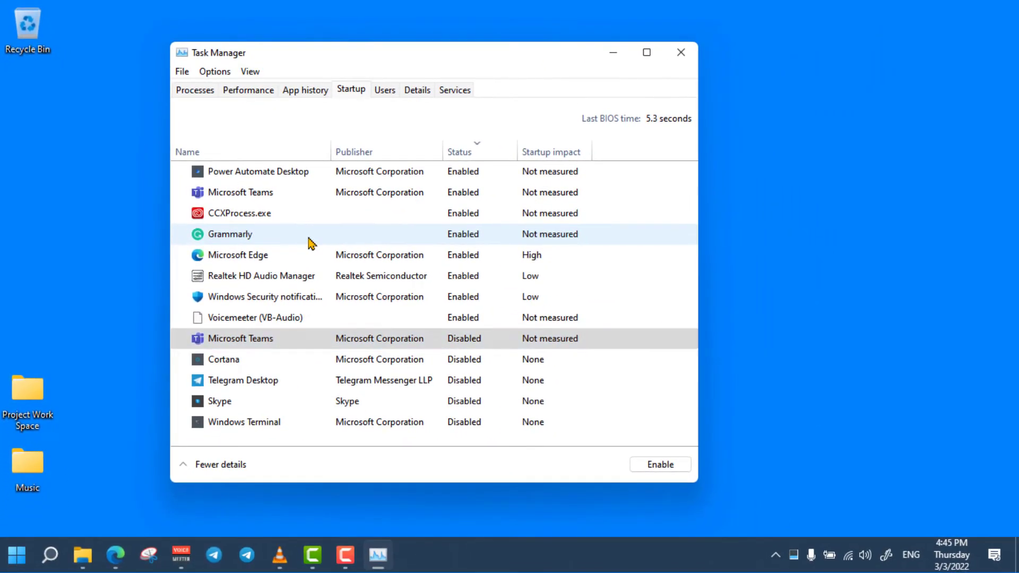
click(319, 245)
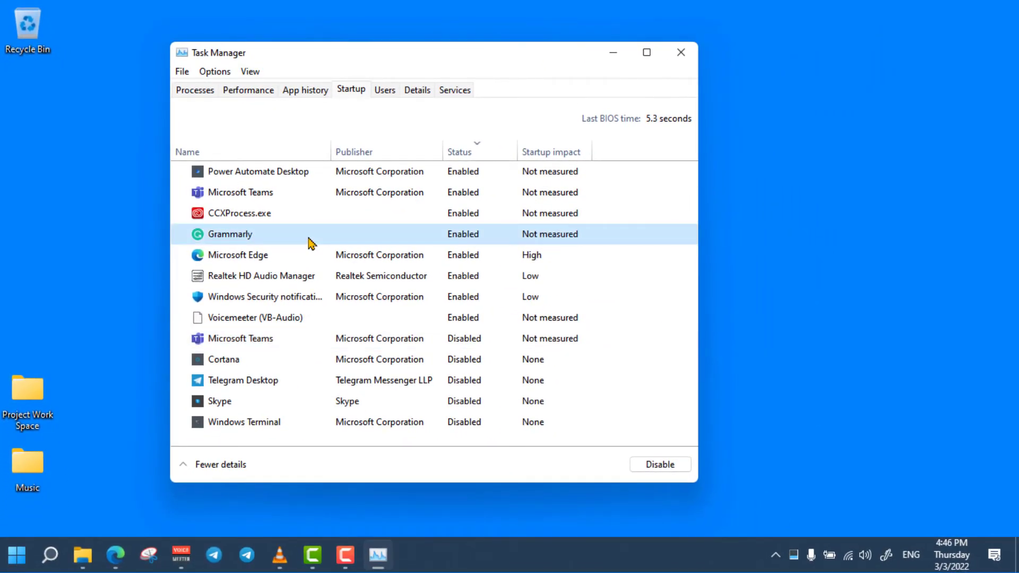
right_click(370, 241)
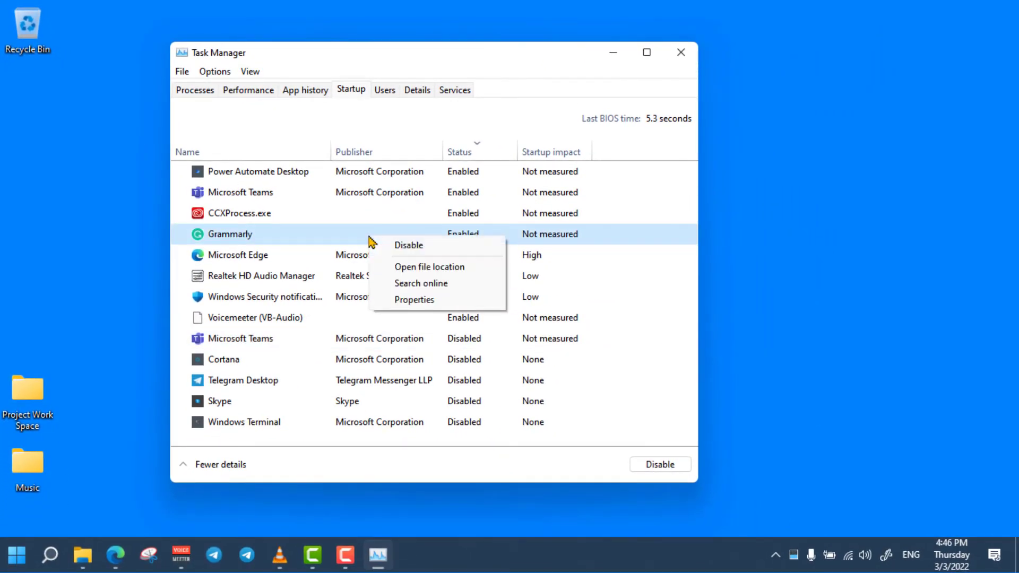
click(426, 253)
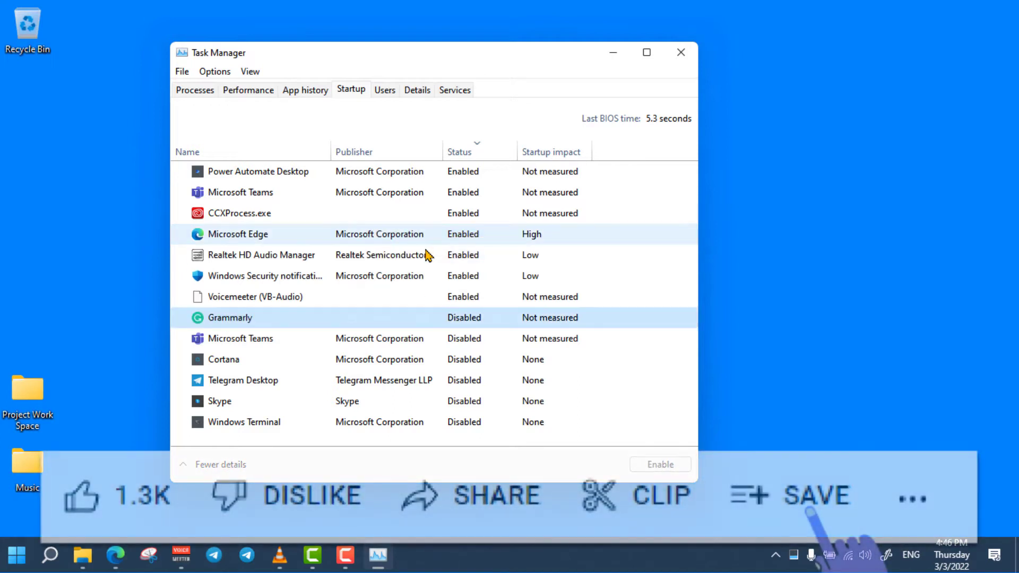
Close Task Manager and open the Settings app from search
click(675, 55)
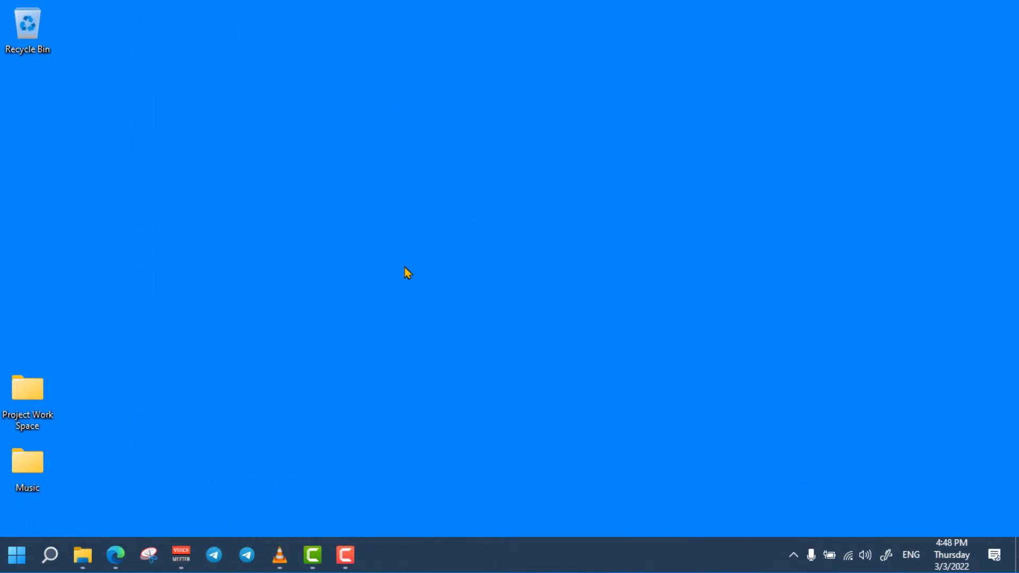
click(53, 555)
text(Settings)
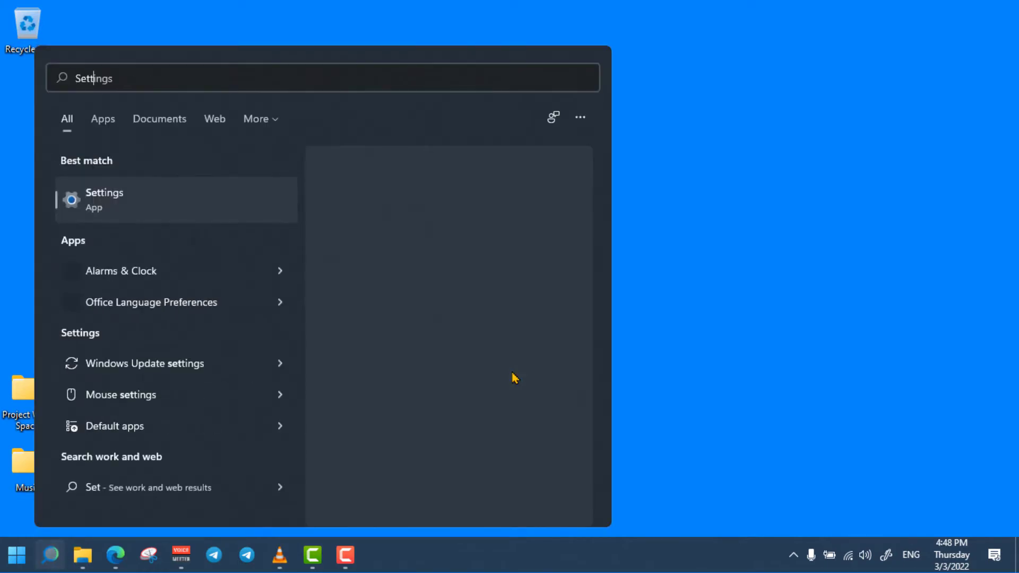
click(158, 202)
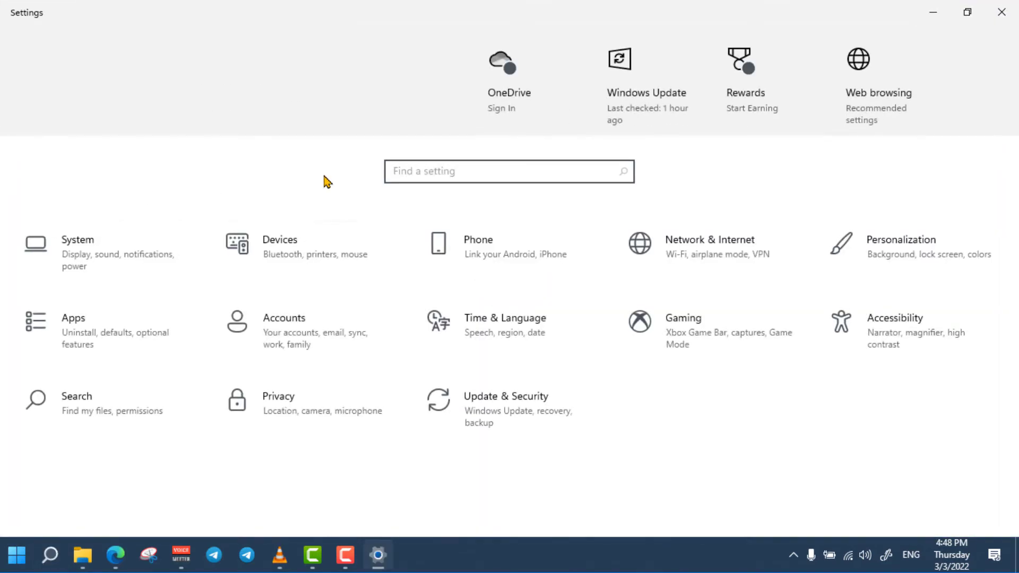
Go to System > About and open Advanced system settings
click(140, 256)
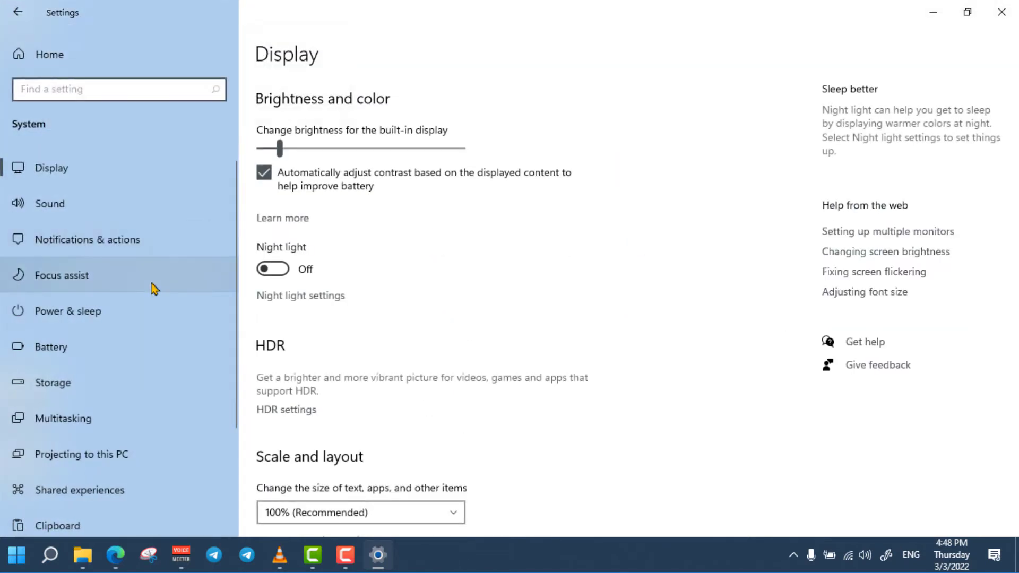
scroll(152, 286, down, 3)
click(95, 459)
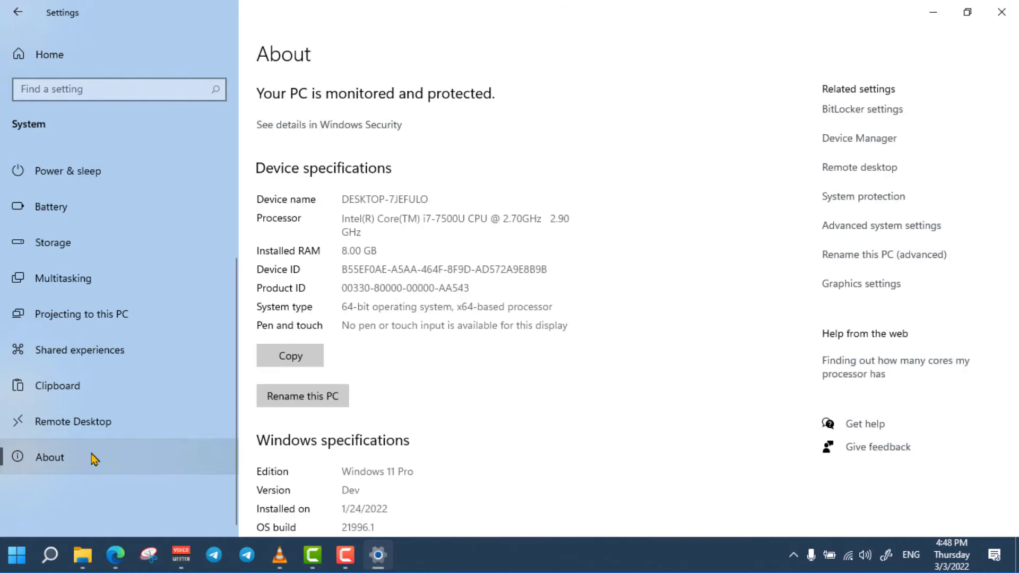
click(879, 228)
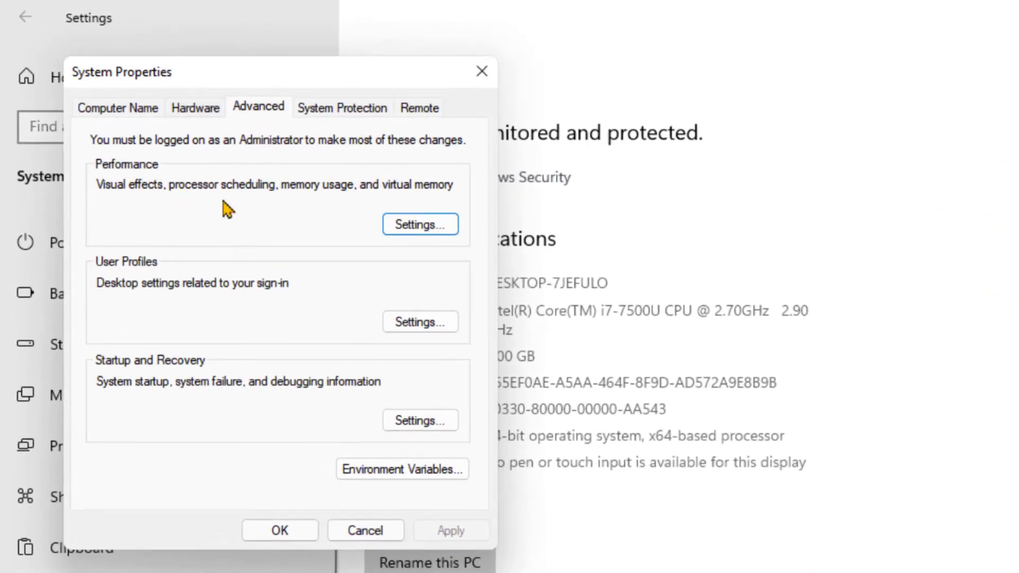
Apply 'Adjust for best appearance' in Performance Options, then close System Properties and Settings
click(416, 228)
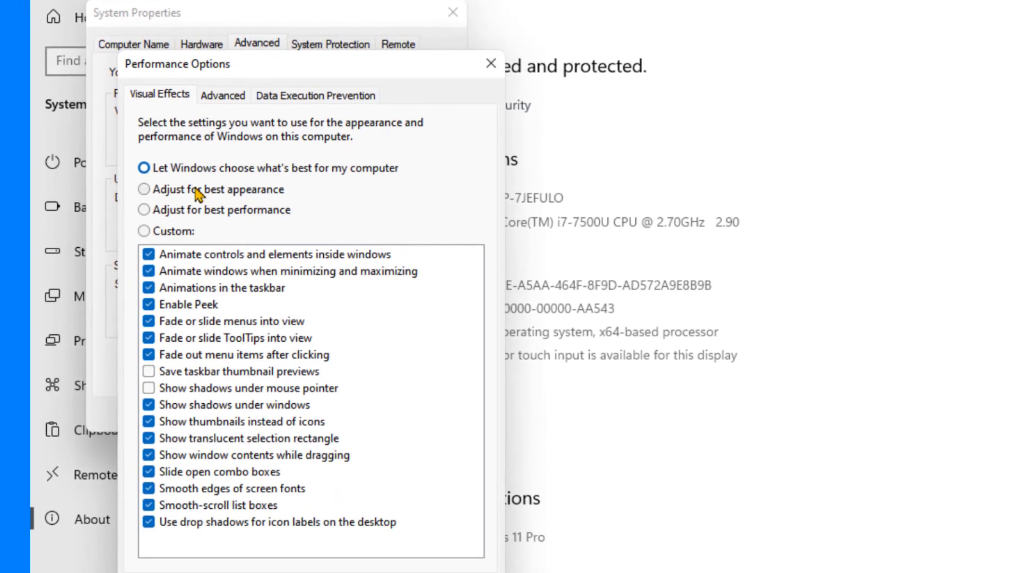
click(197, 190)
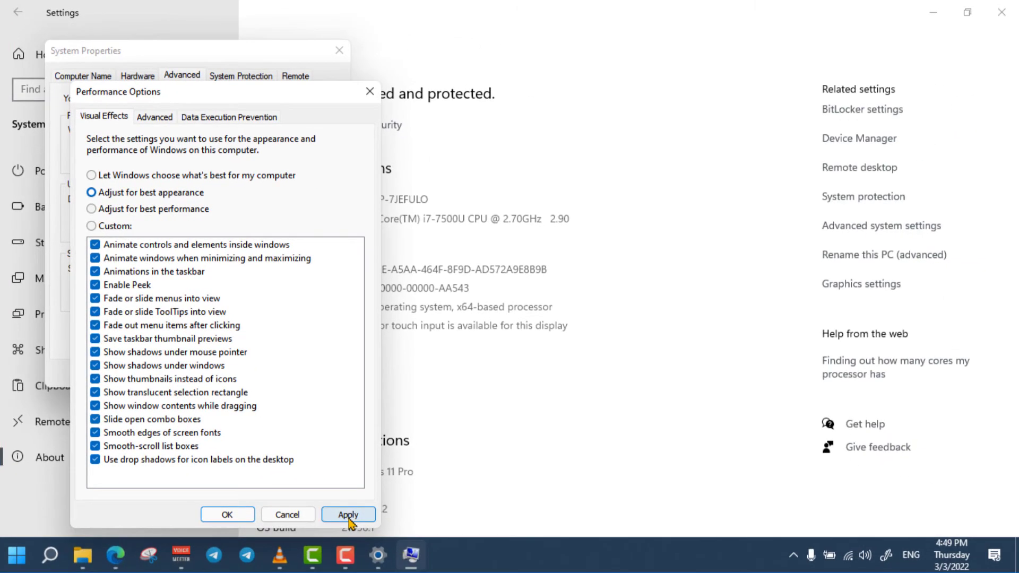
click(349, 516)
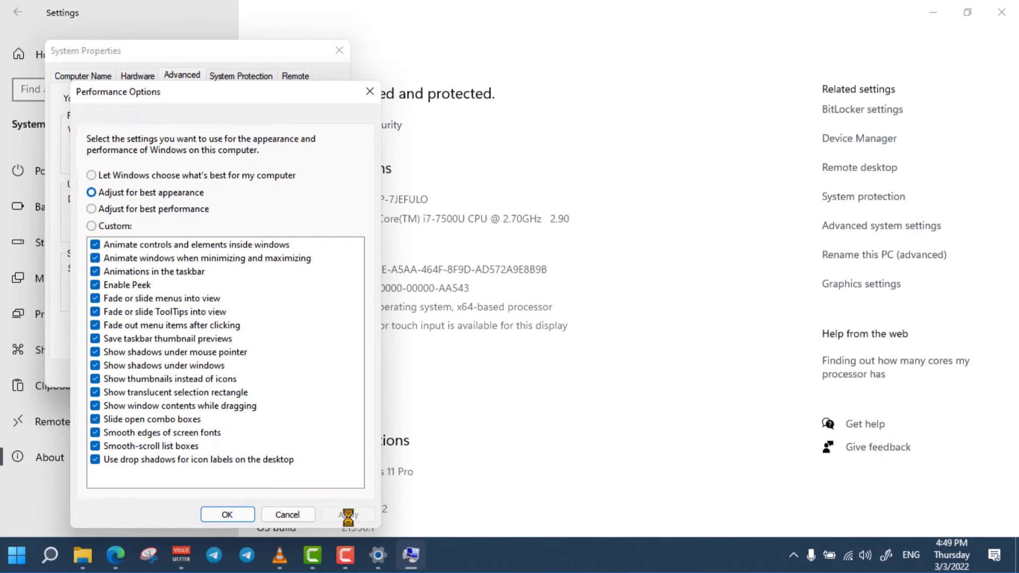
click(227, 514)
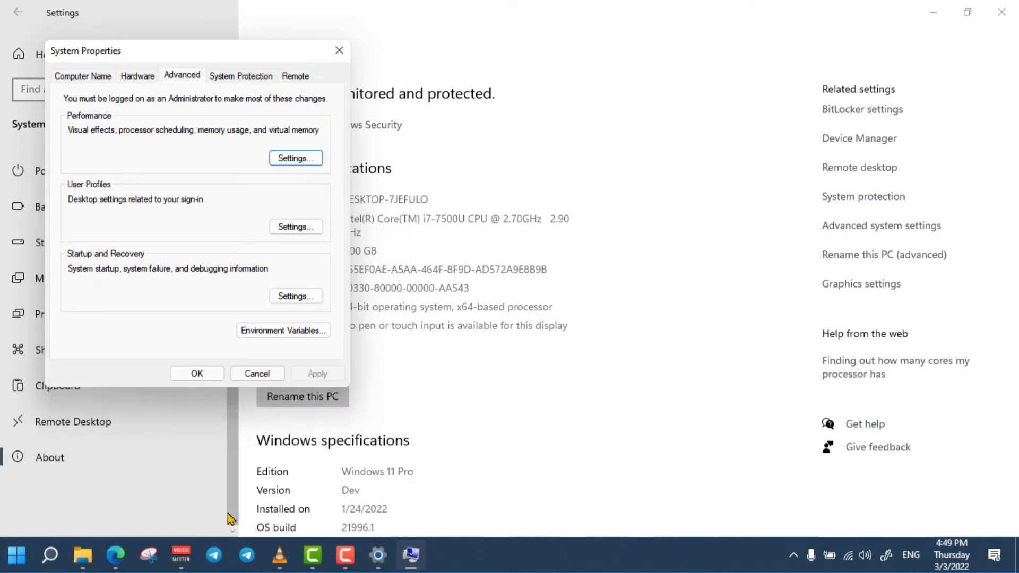
click(214, 375)
click(1001, 12)
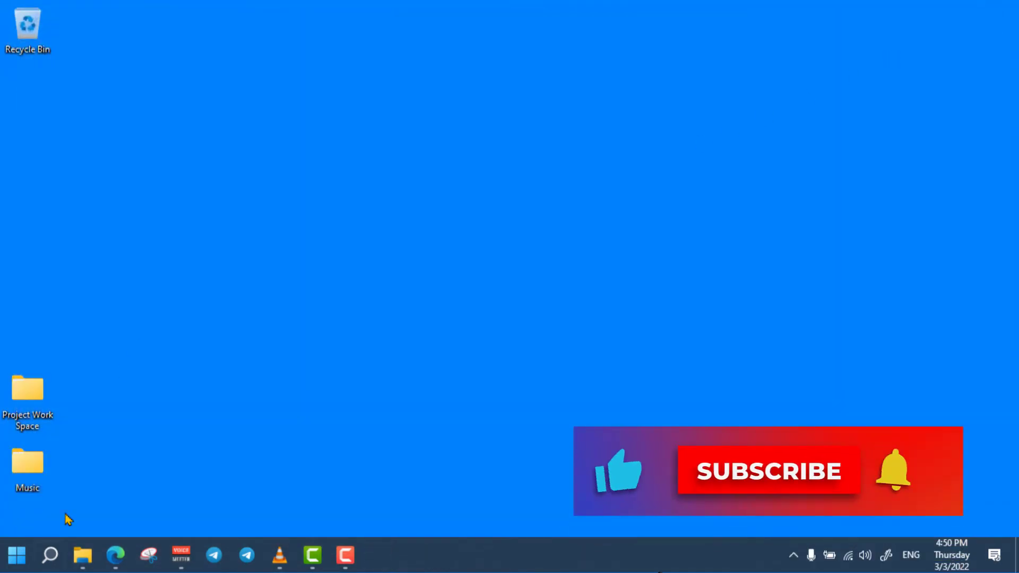
Turn transparency effects off on the Personalization > Colors page, then close Settings
click(50, 555)
text(settings)
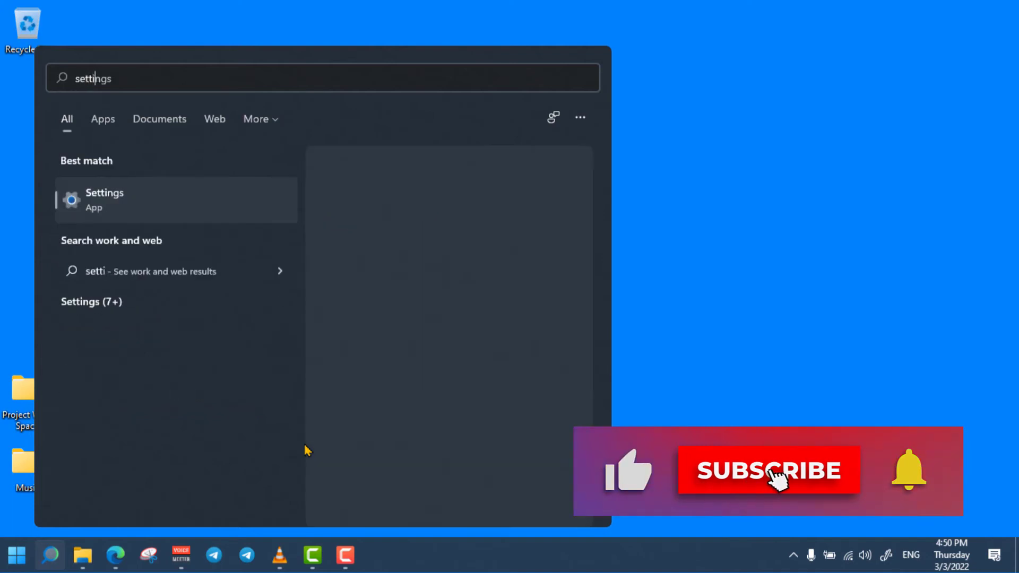
click(133, 205)
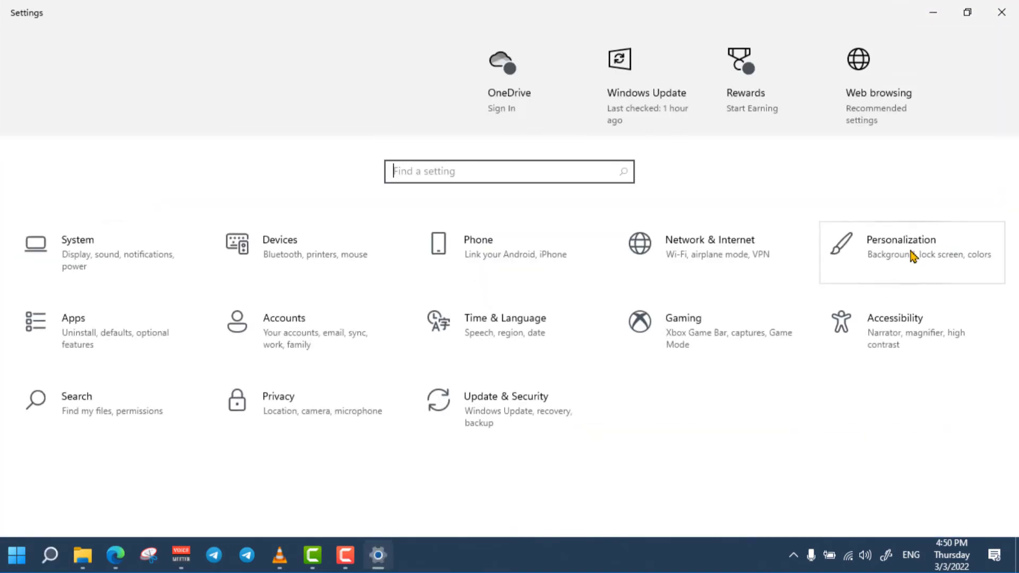
click(913, 257)
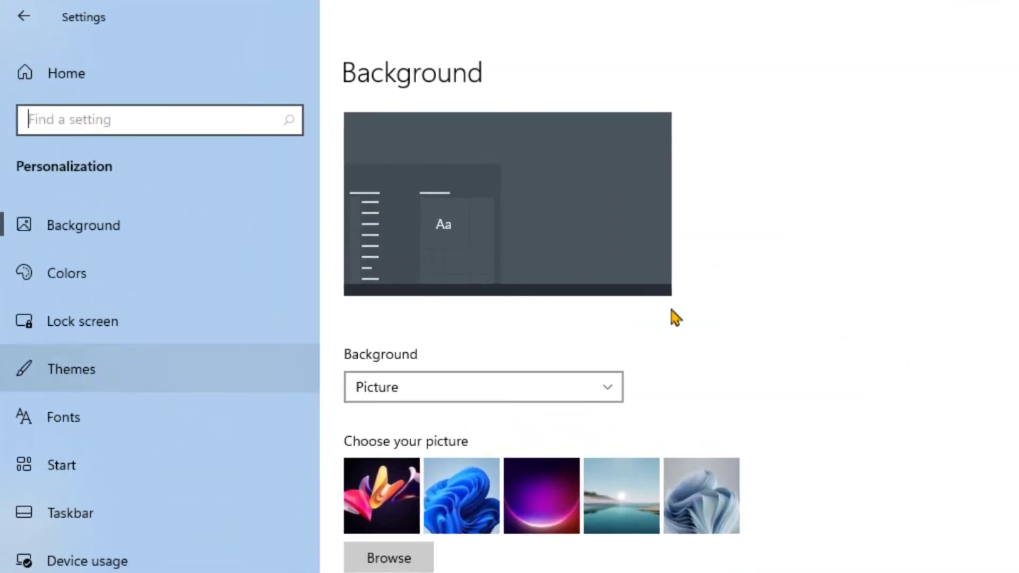
click(126, 281)
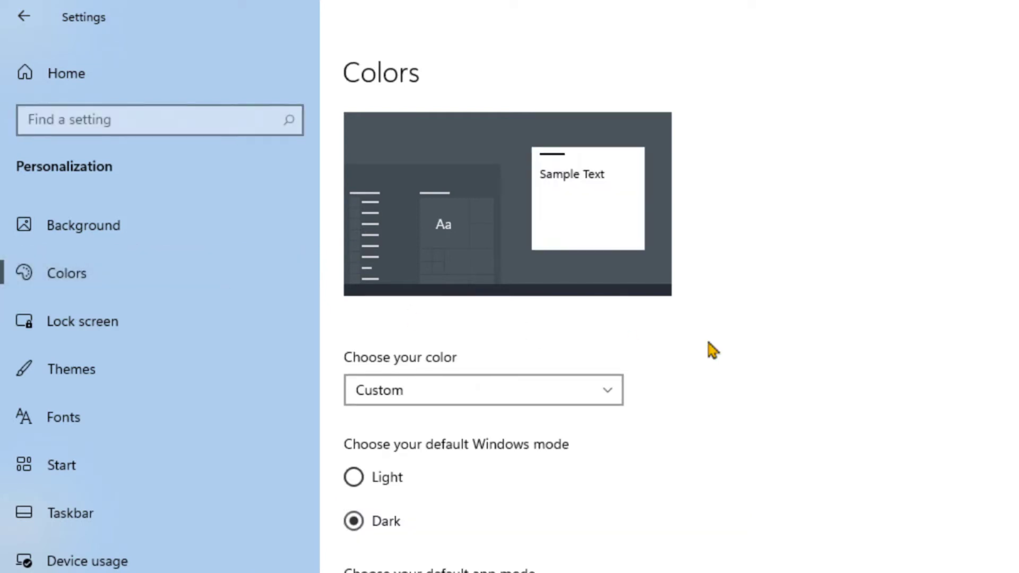
scroll(814, 360, down, 6)
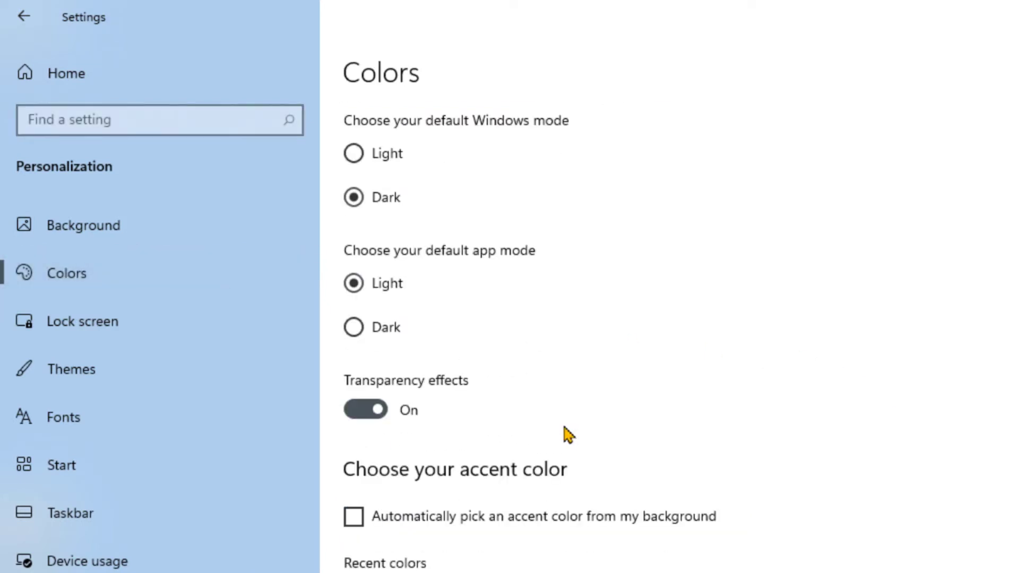
click(380, 412)
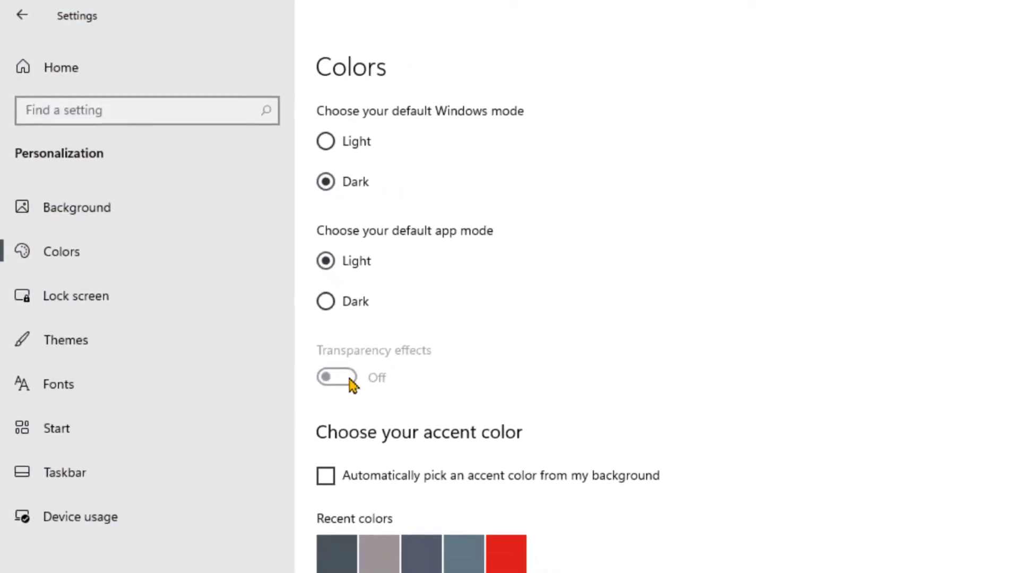
click(1004, 8)
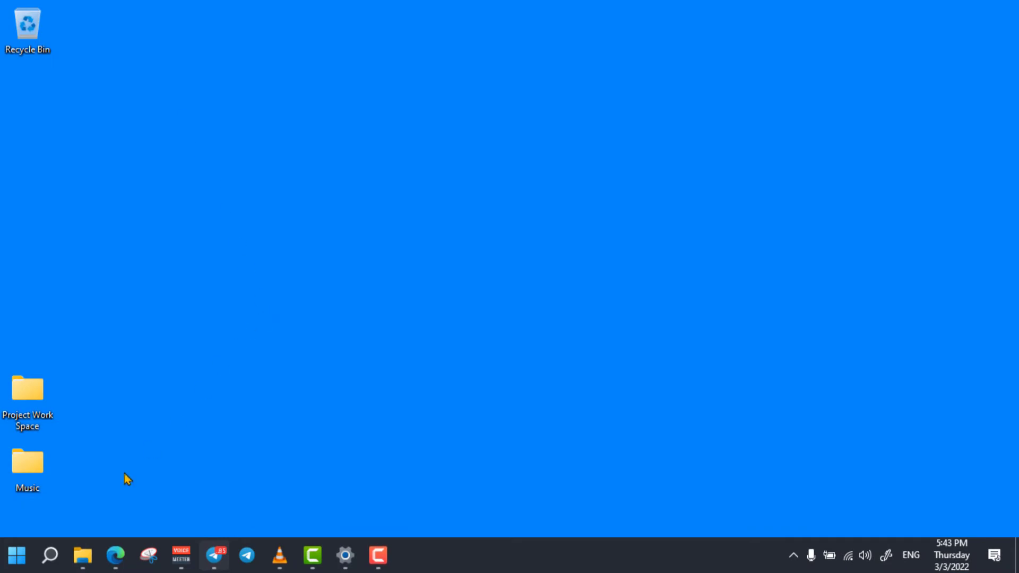
Open Control Panel in Category view and edit the power plan under Hardware and Sound
click(59, 555)
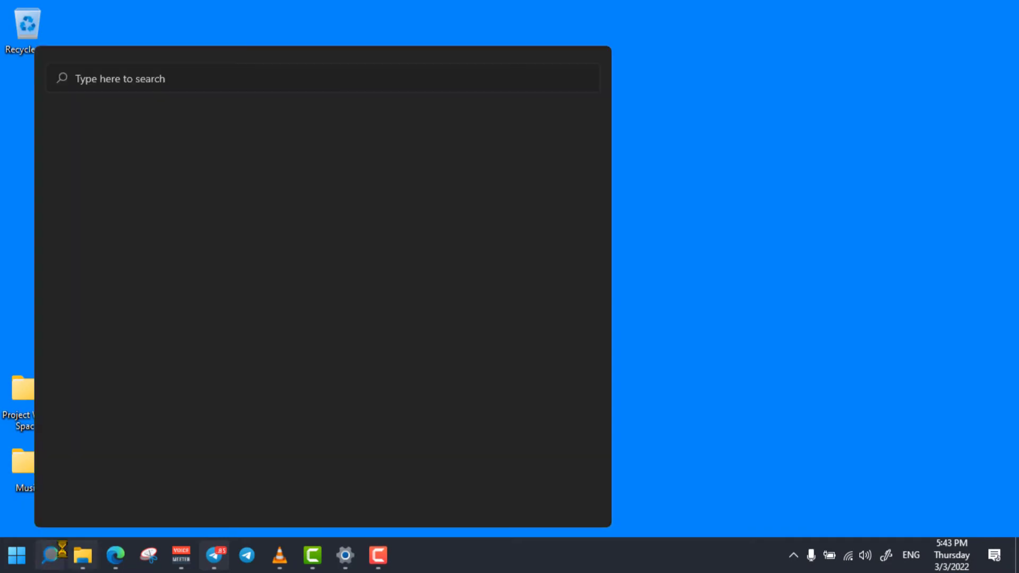
text(control panel)
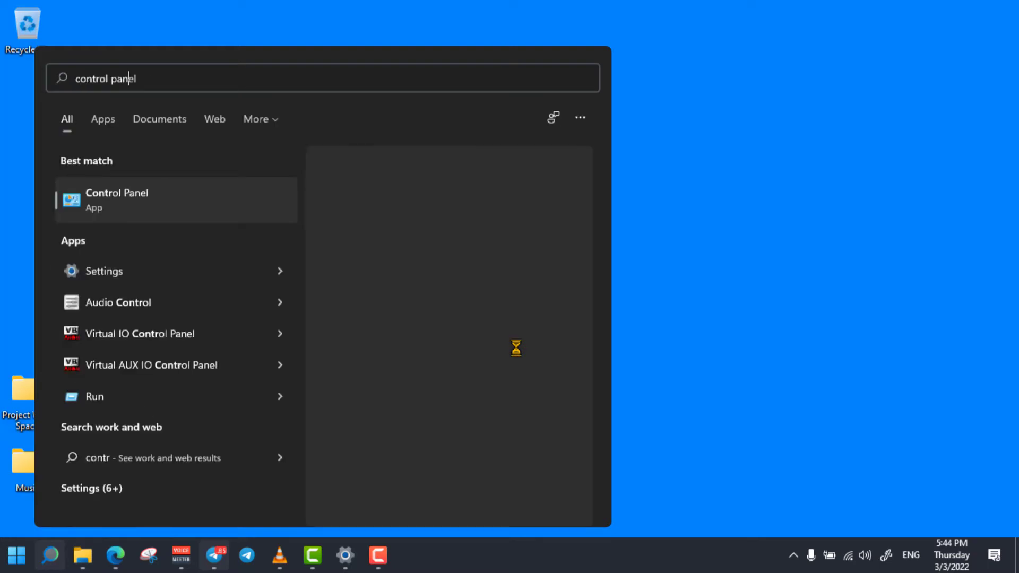
click(180, 200)
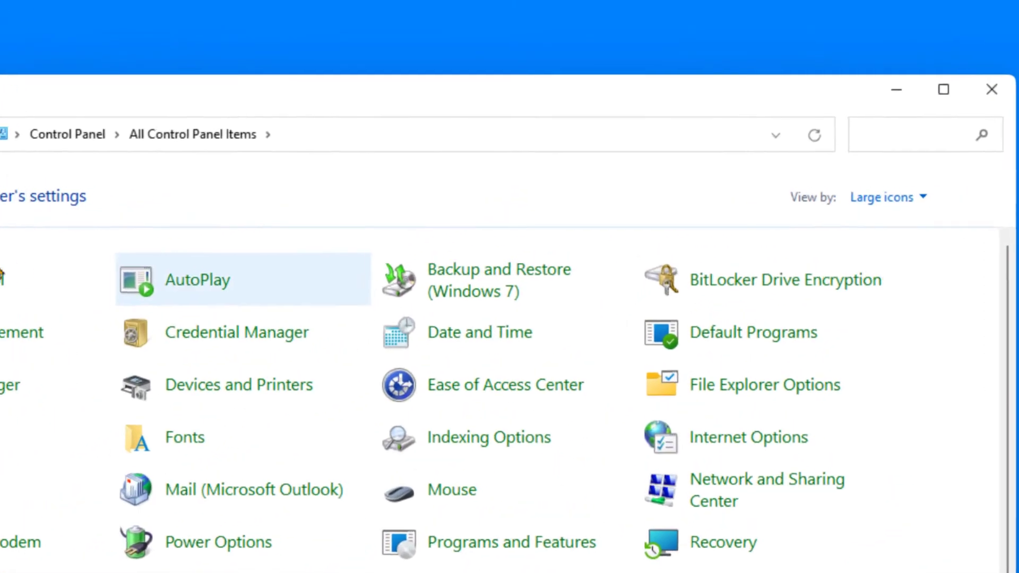
click(920, 198)
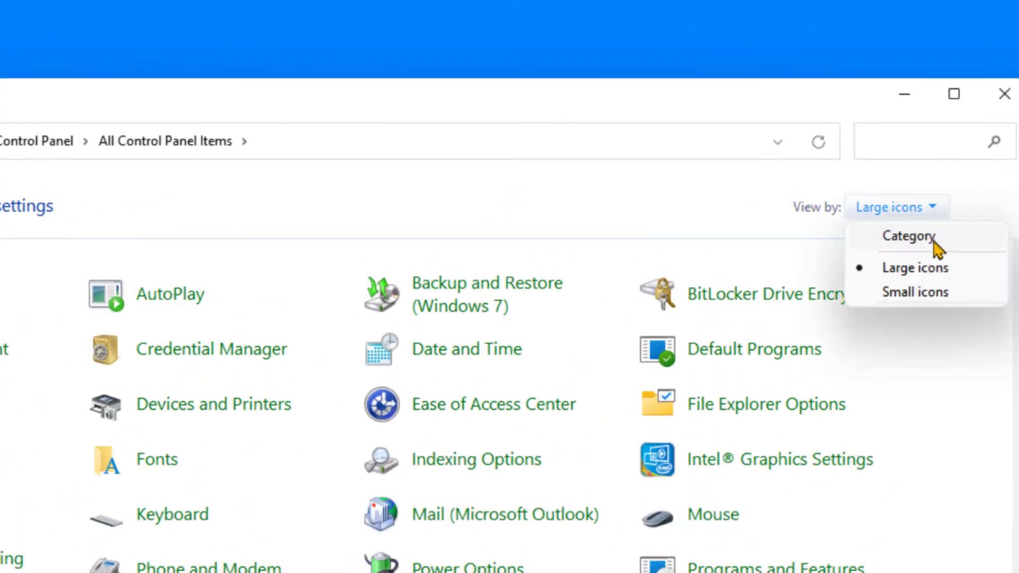
click(908, 236)
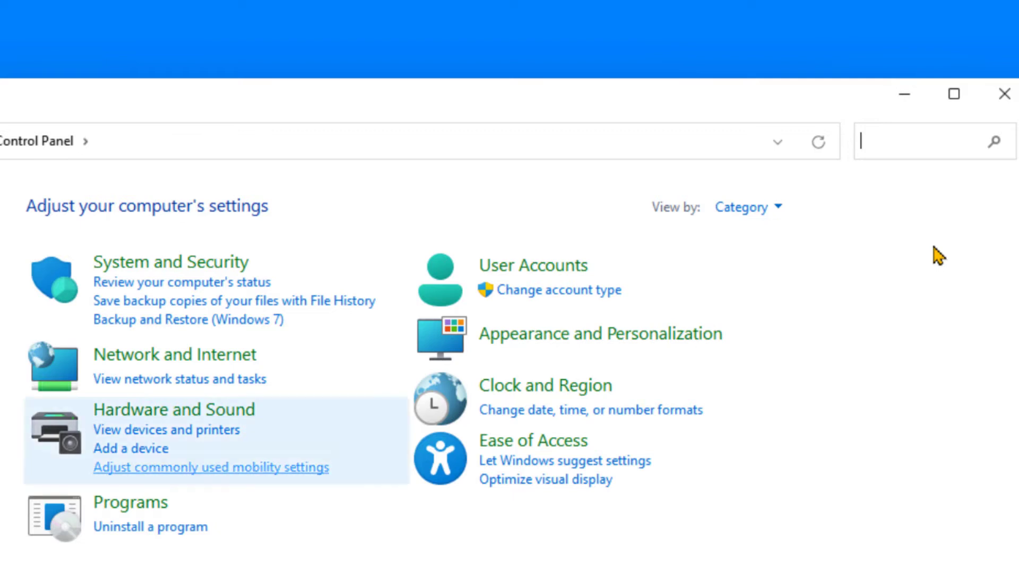
click(245, 414)
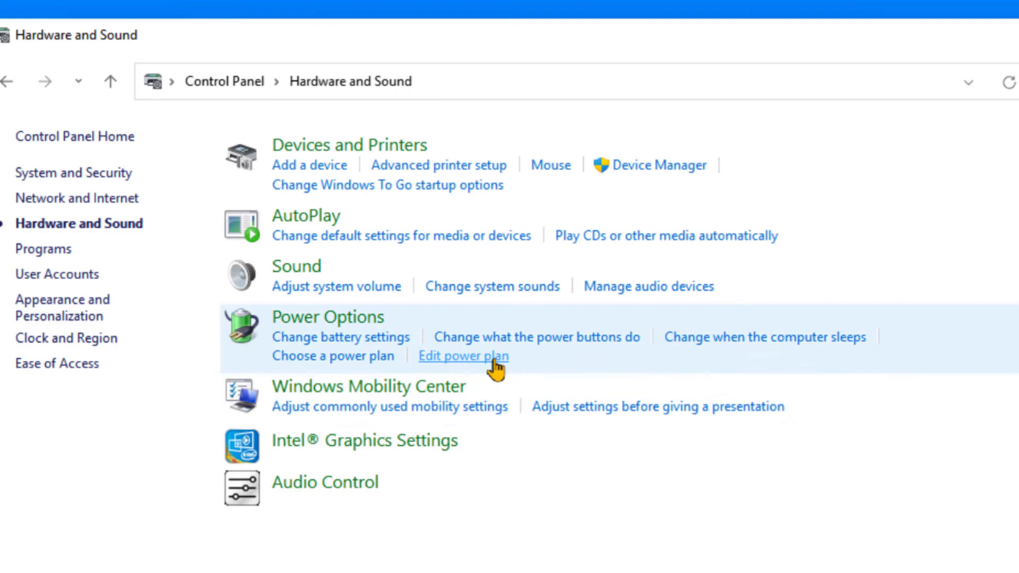
click(496, 358)
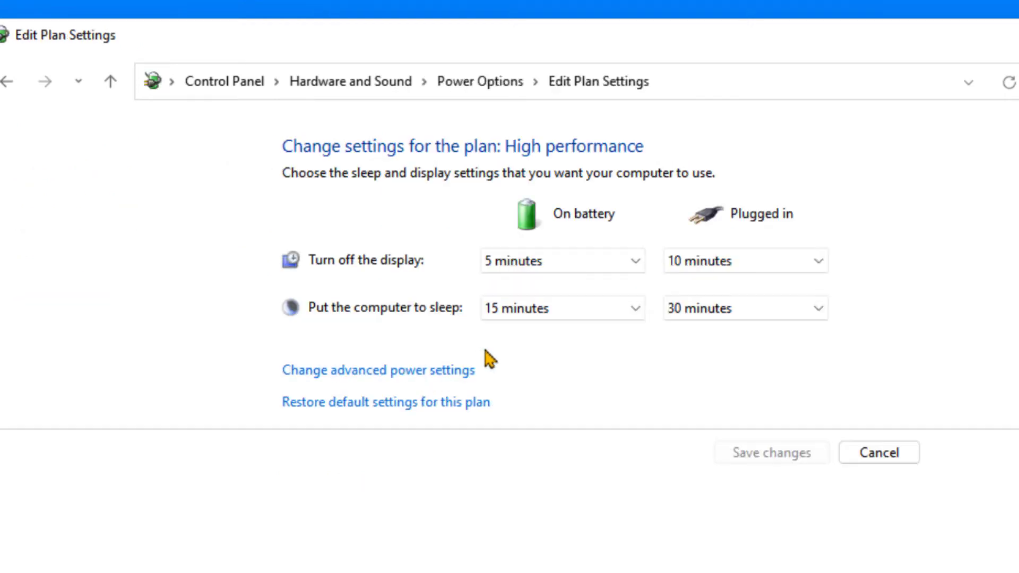
Set the minimum processor state to 0% on battery and plugged in
click(454, 370)
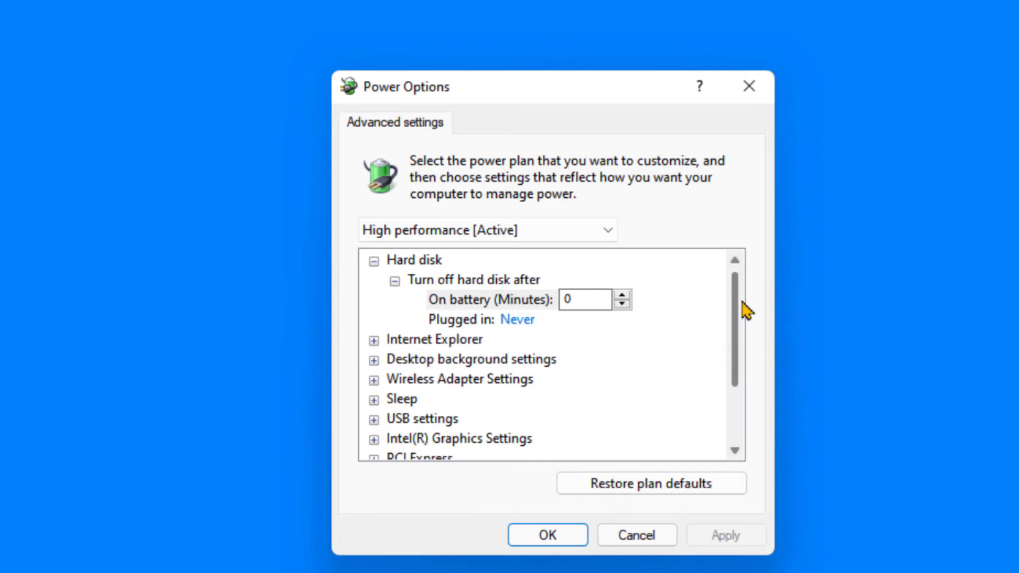
scroll(743, 311, down, 2)
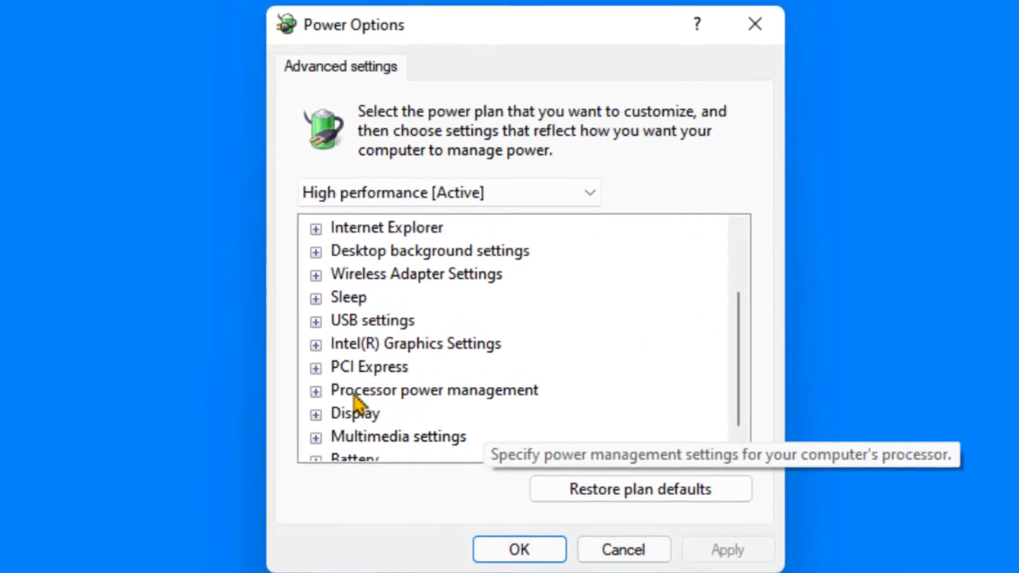
click(324, 392)
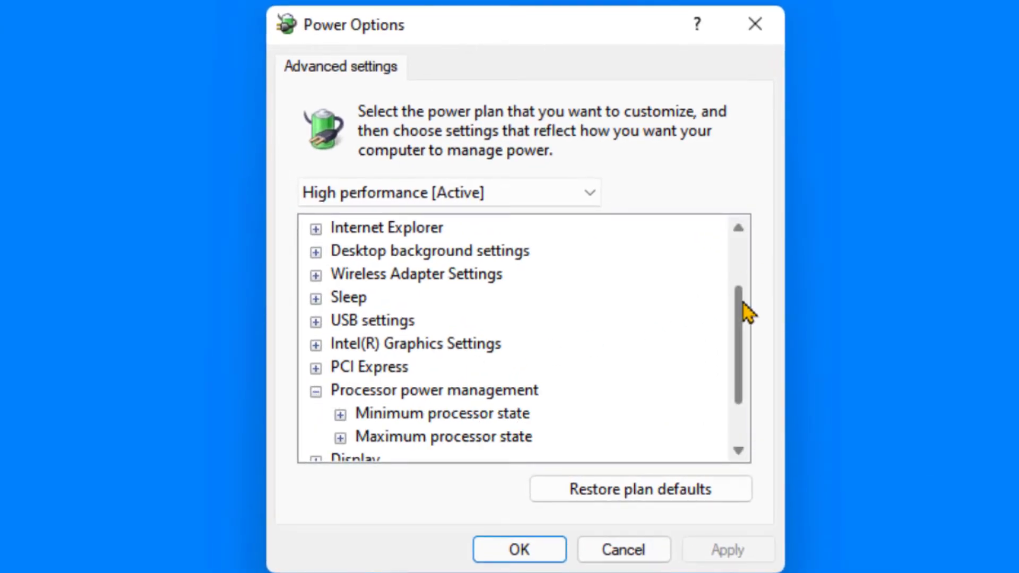
drag(737, 303, 737, 331)
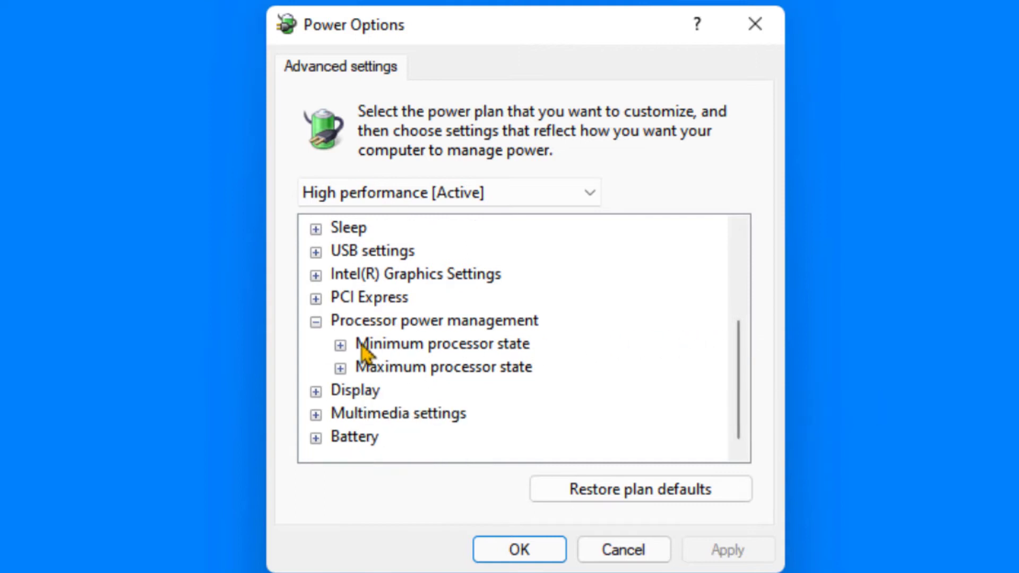
click(340, 345)
click(472, 366)
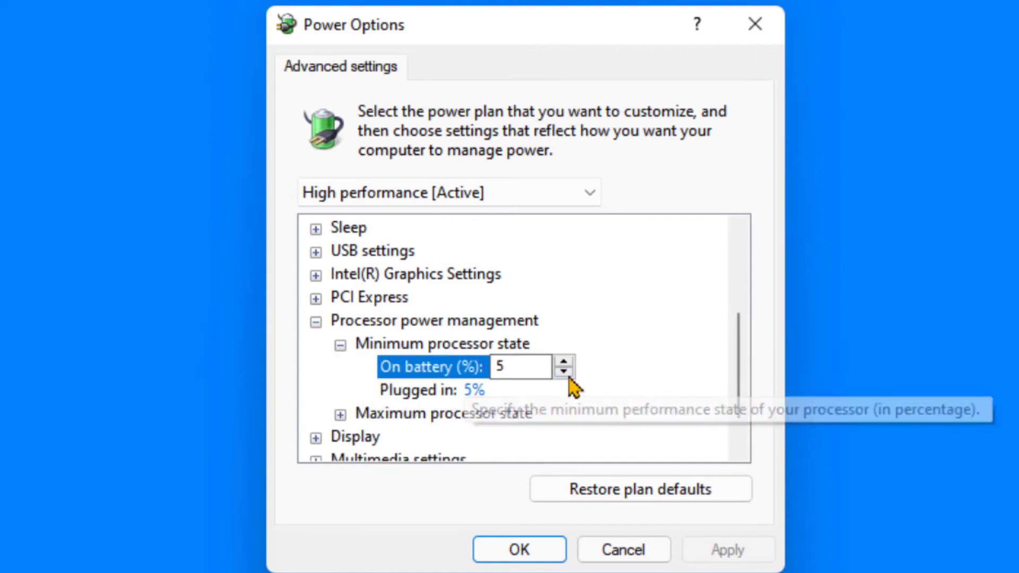
click(565, 373)
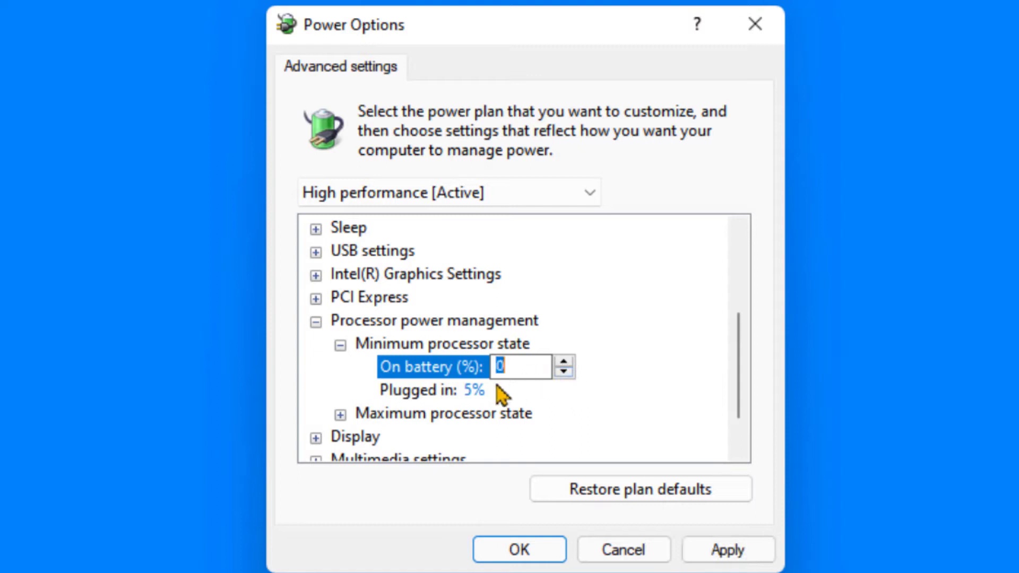
click(498, 390)
click(565, 395)
Set the maximum processor state to 100% for both, then apply and close
drag(739, 371, 587, 393)
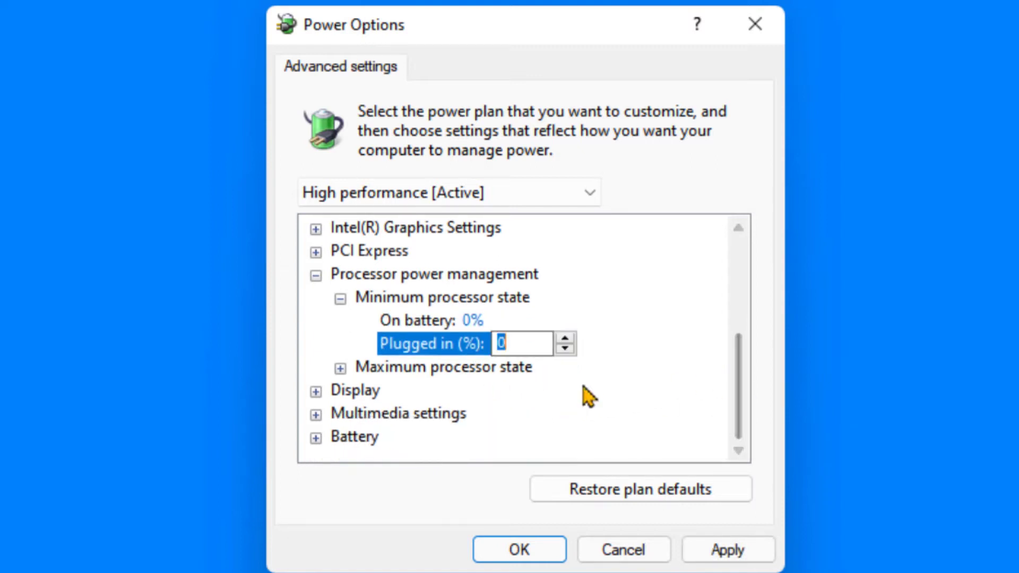
click(340, 368)
click(474, 391)
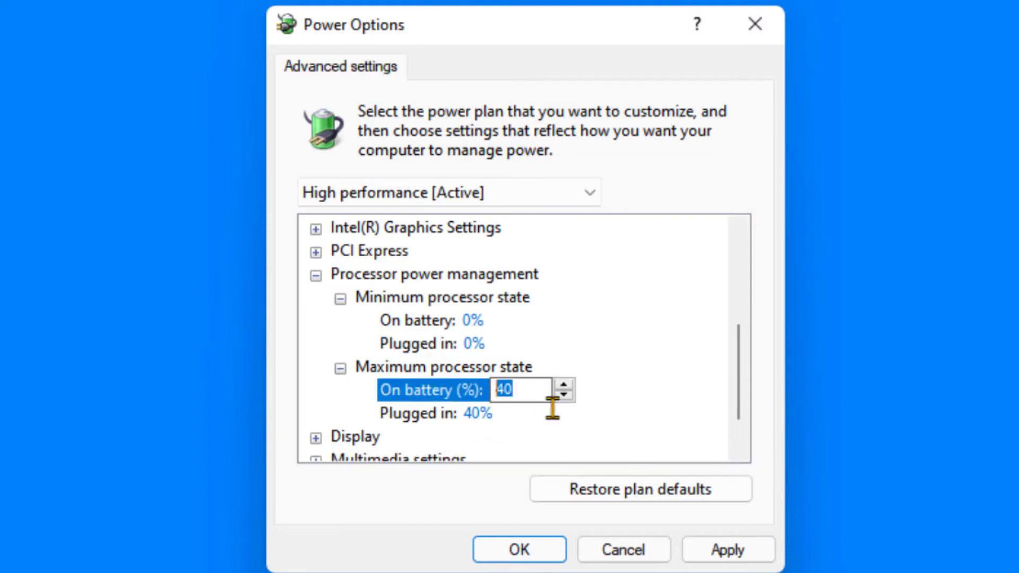
click(483, 414)
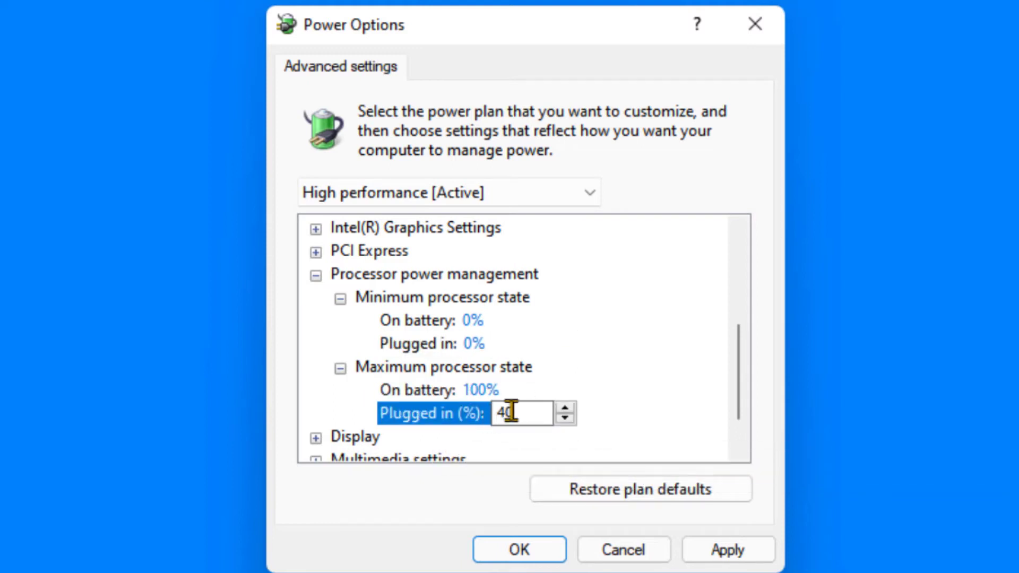
text(100)
click(735, 550)
click(517, 550)
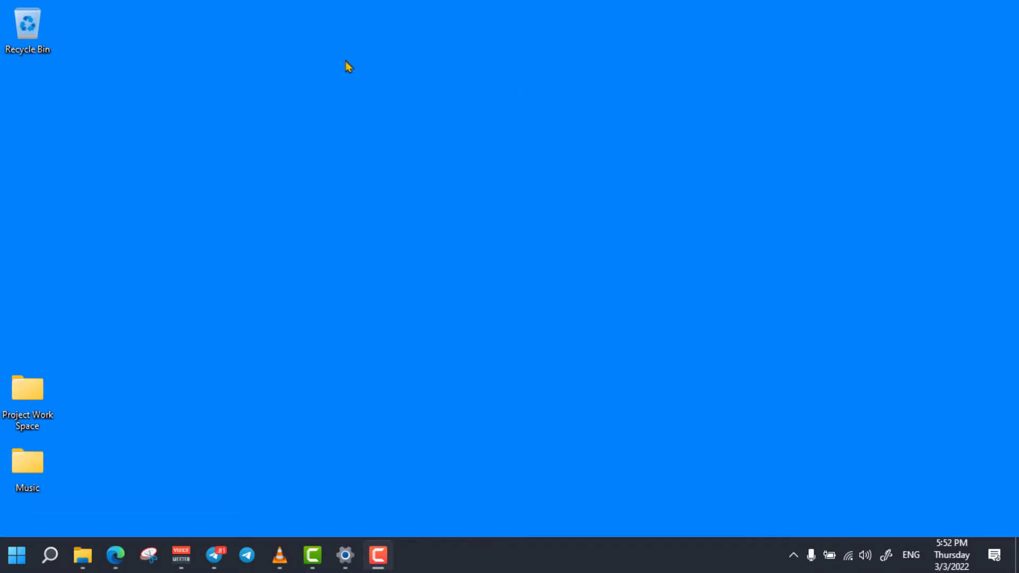
Open the Windows Temp folder via Run and delete everything except in-use files, then minimize it
click(161, 42)
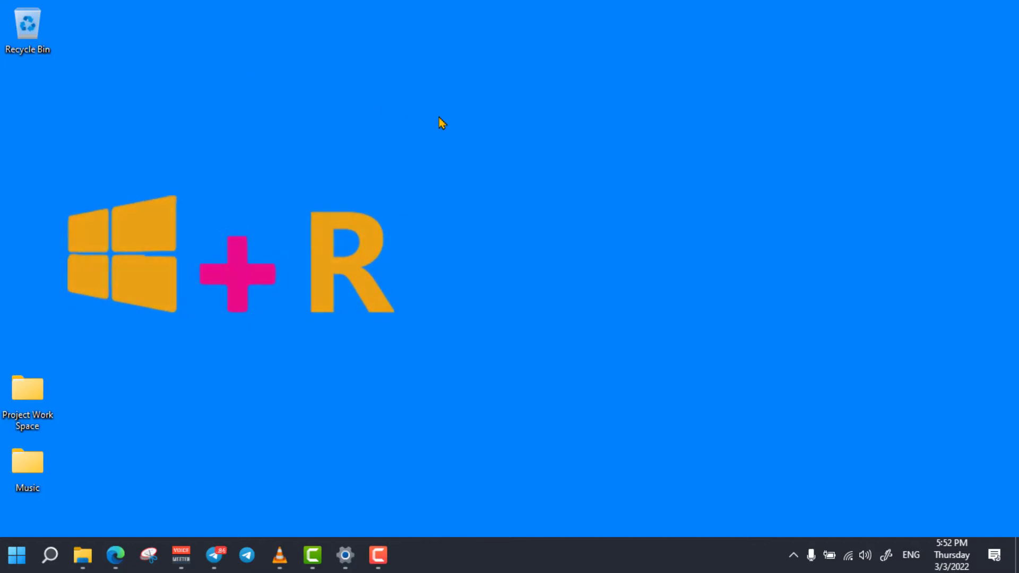
key(super+r)
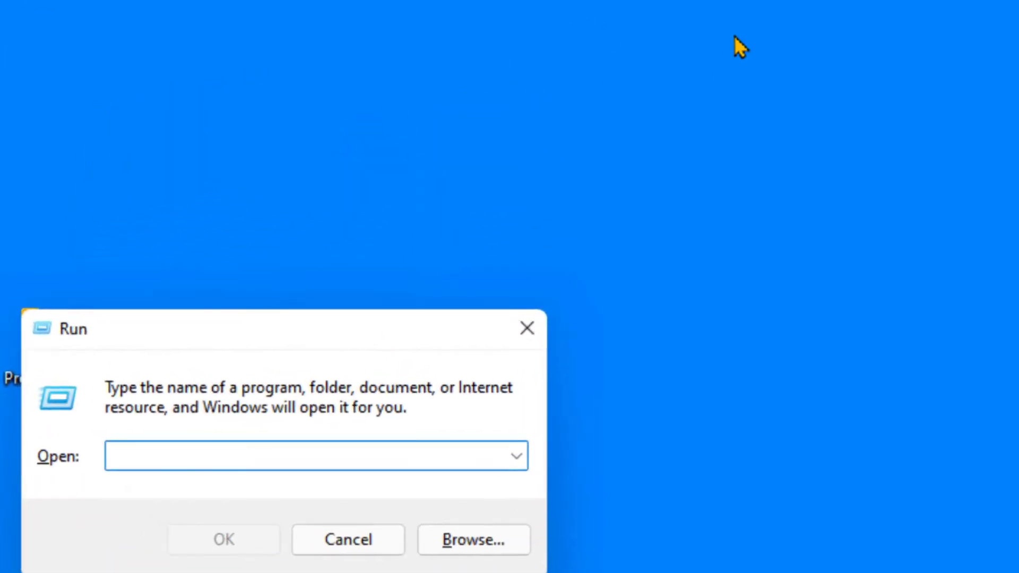
text(temp)
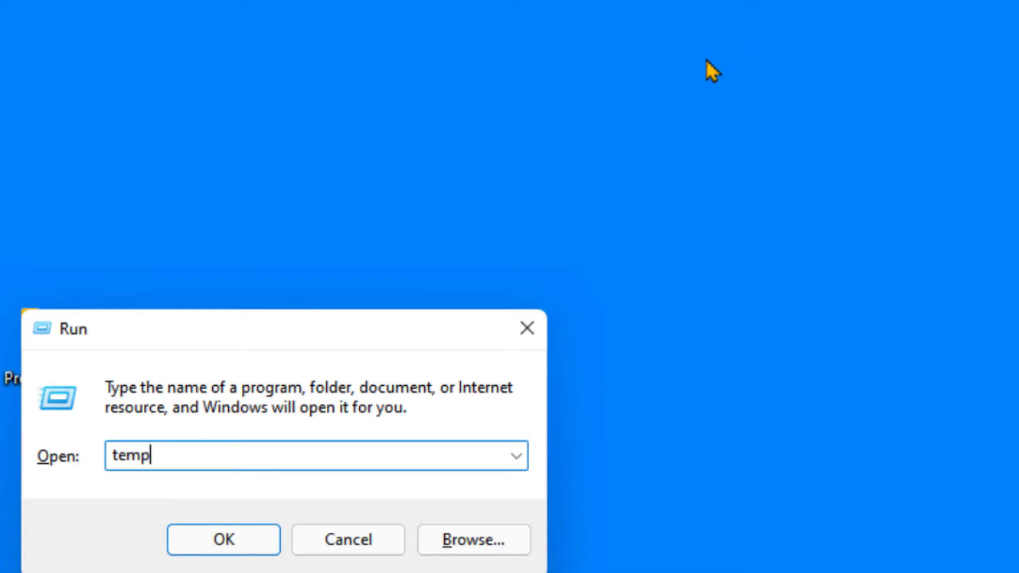
click(254, 550)
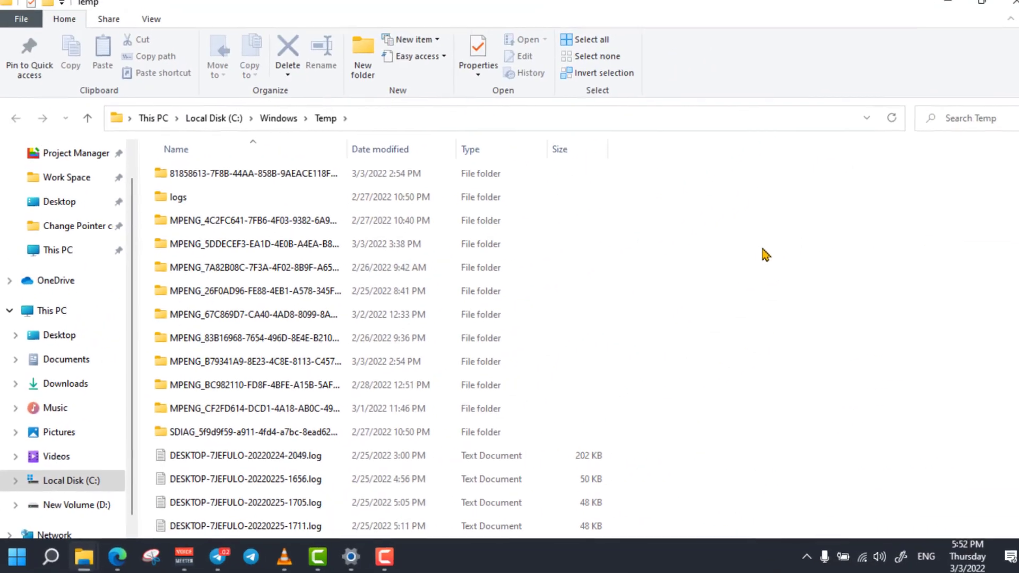
key(ctrl+a)
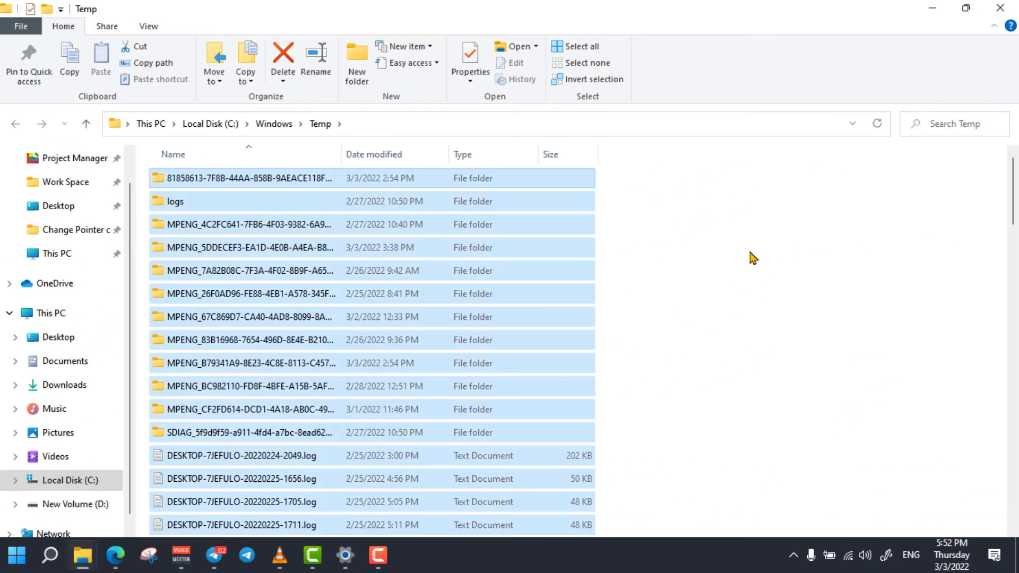
right_click(585, 185)
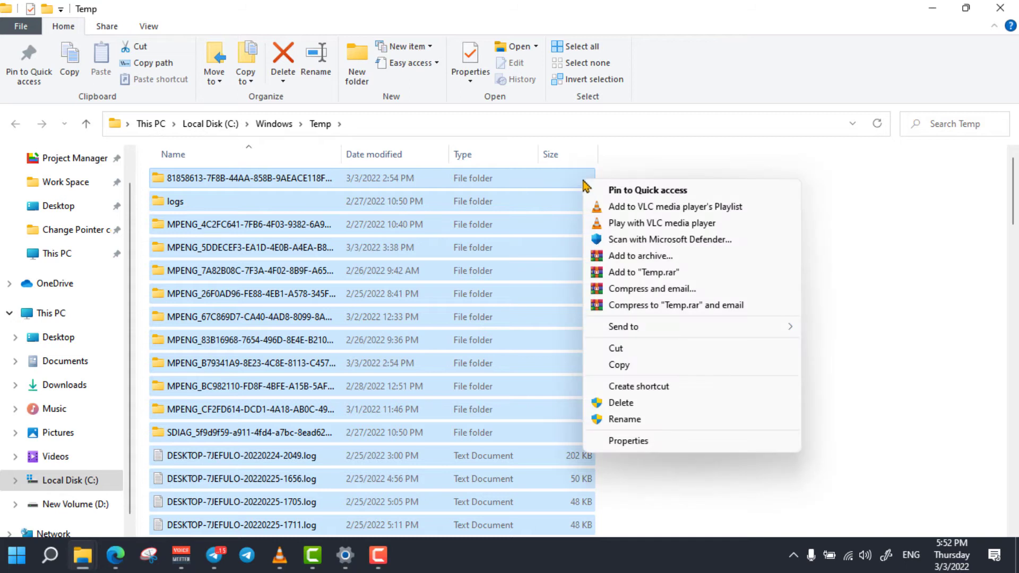
click(652, 407)
click(262, 207)
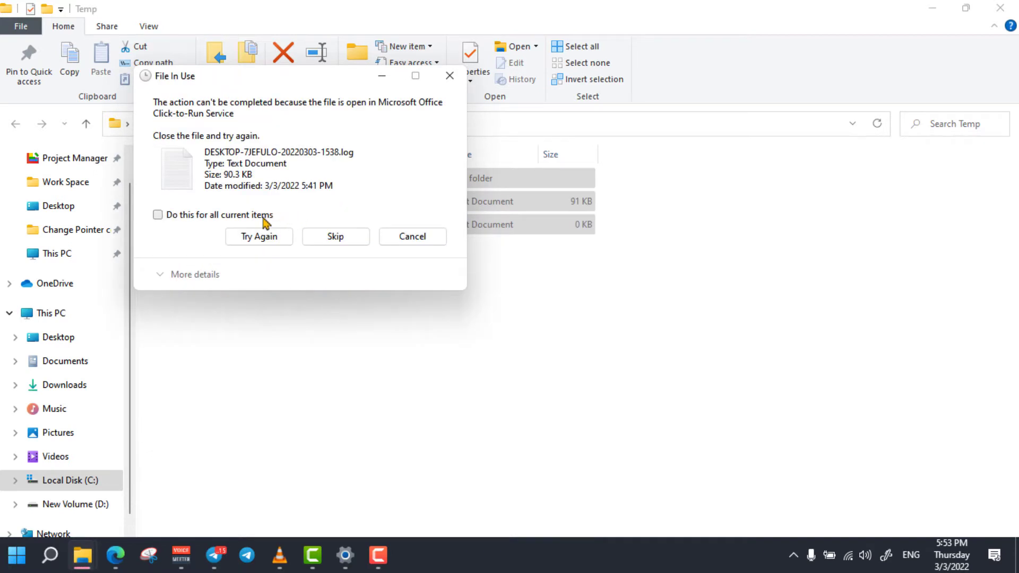
click(334, 237)
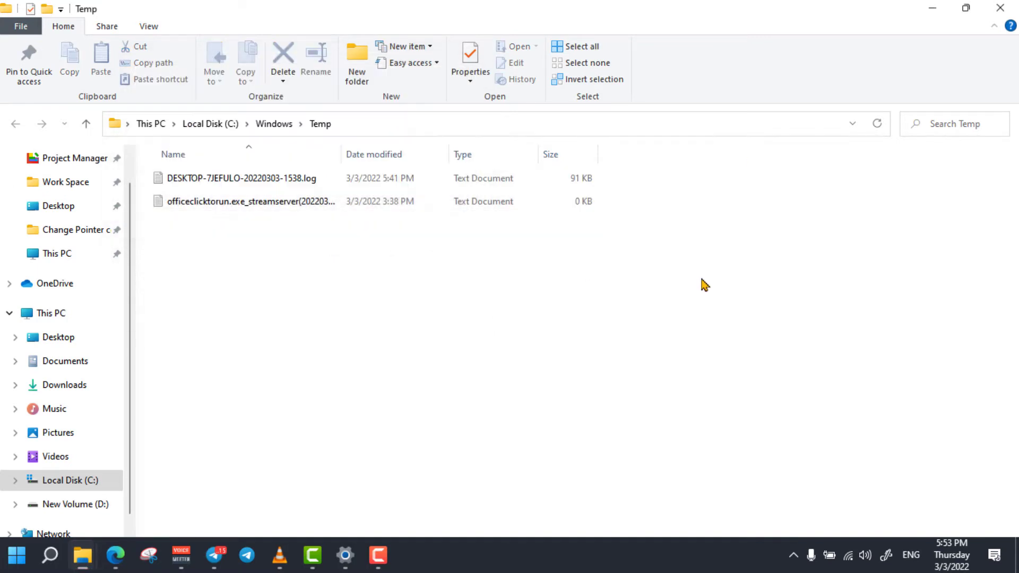
click(935, 11)
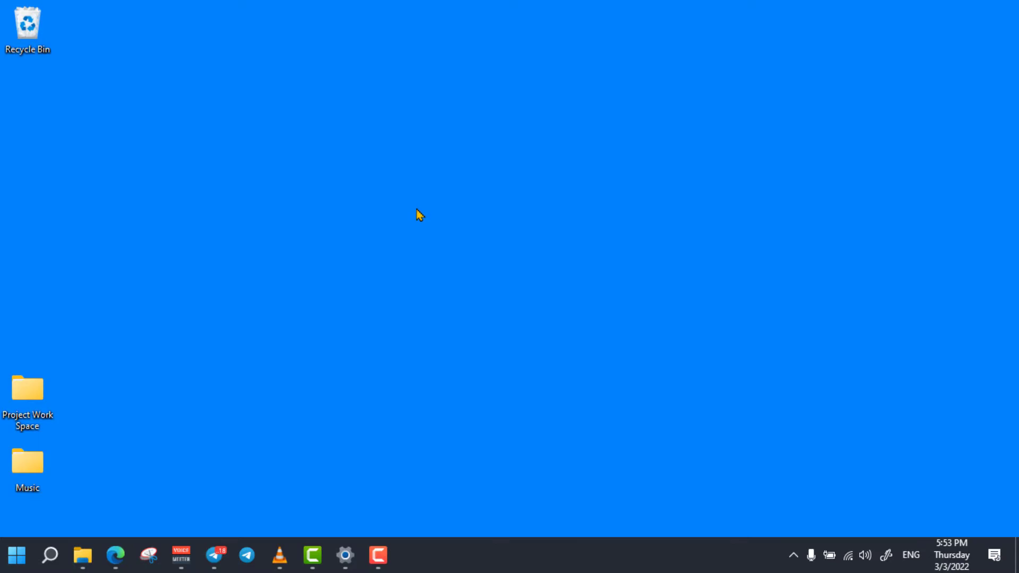
Open %temp% via Run and recycle its files, skipping every in-use item
key(super+r)
text(%tem)
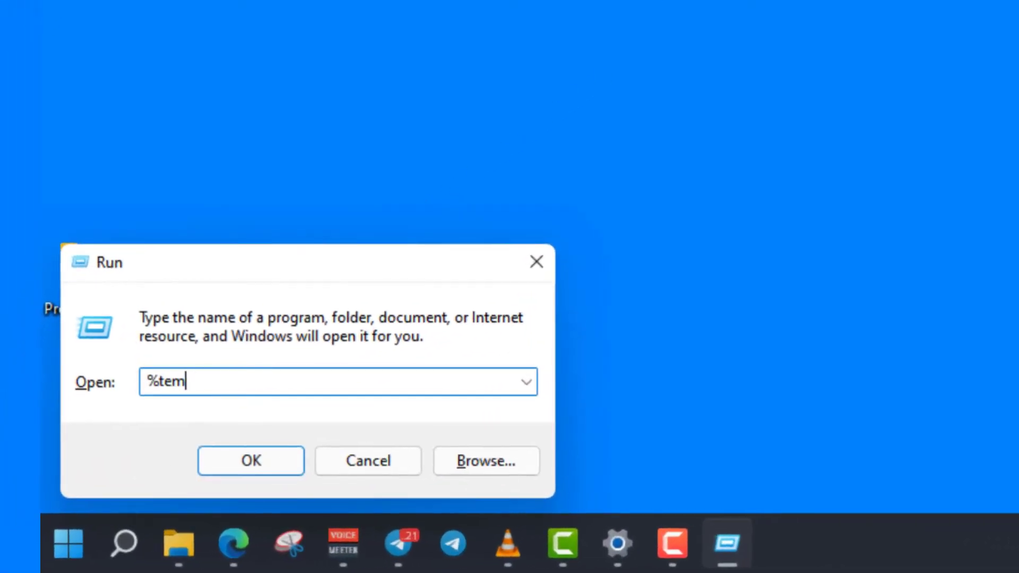
click(243, 460)
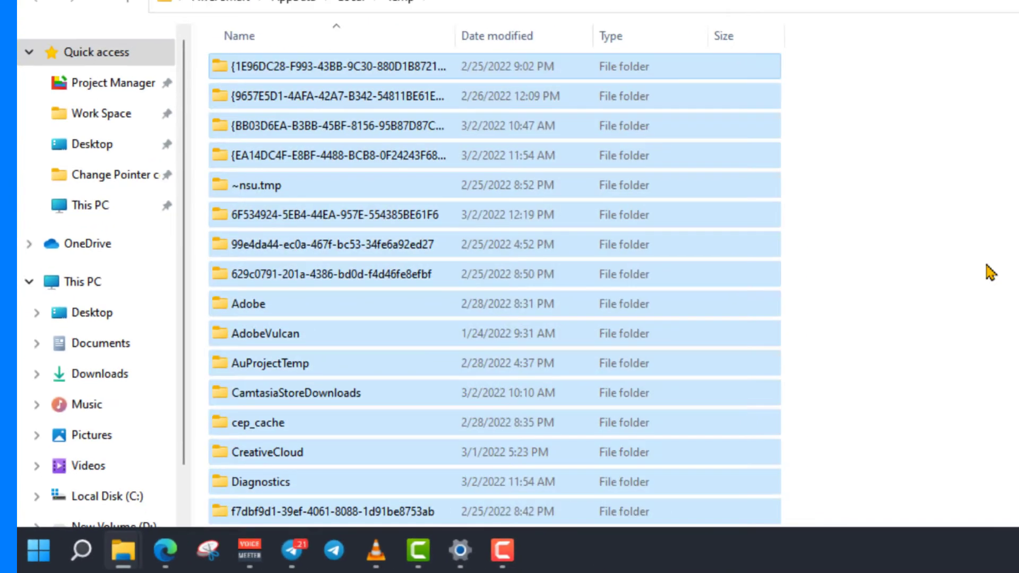
scroll(990, 272, down, 20)
right_click(709, 73)
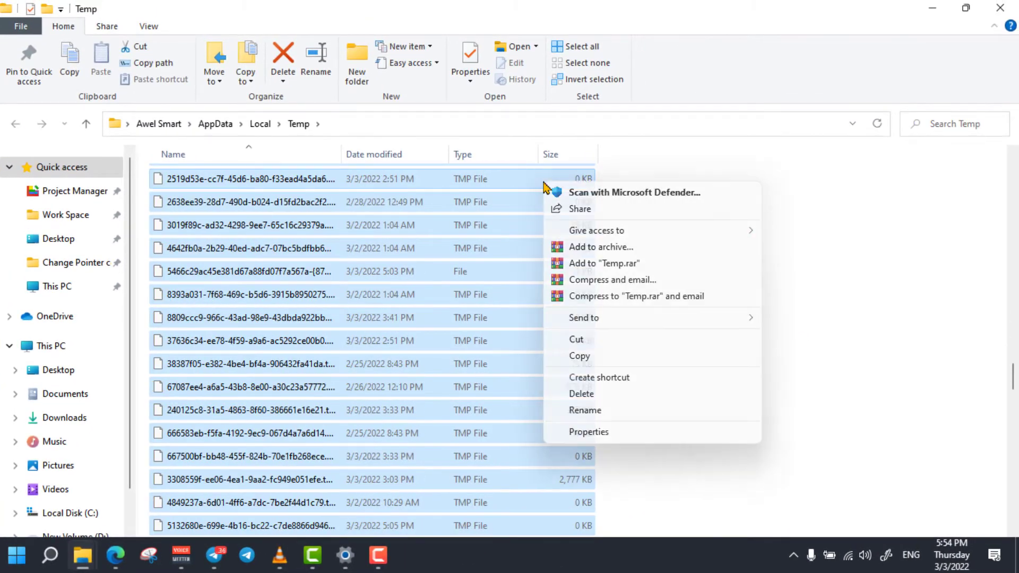
click(581, 393)
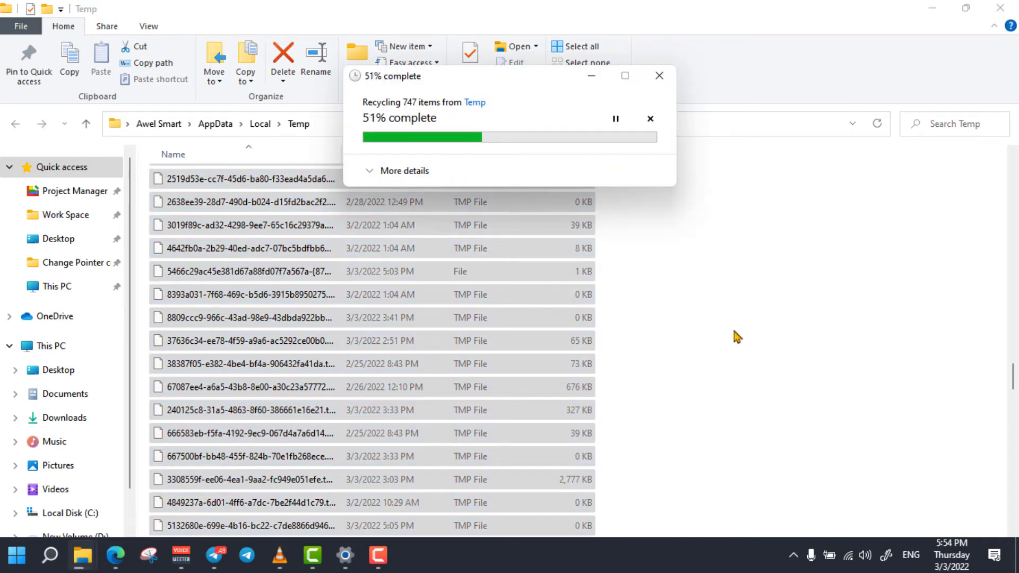
click(436, 225)
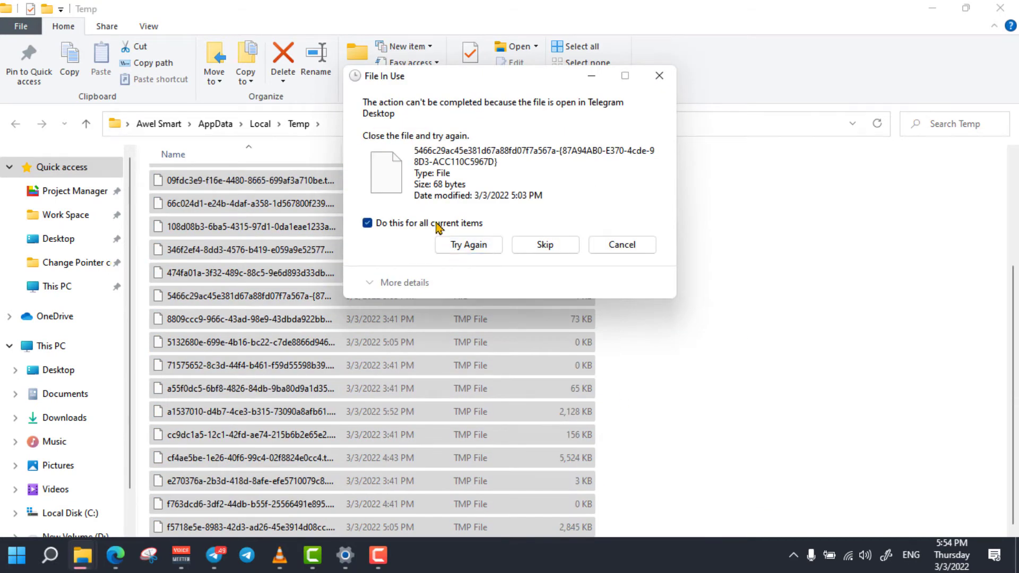
click(541, 247)
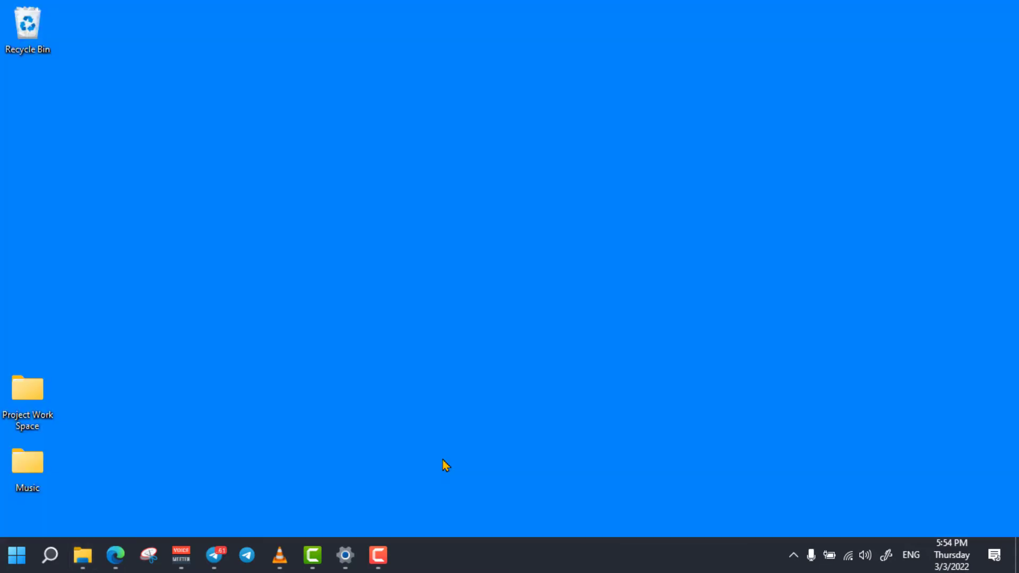
Open the prefetch folder via Run and delete all 389 files, skipping the in-use one
key(super+r)
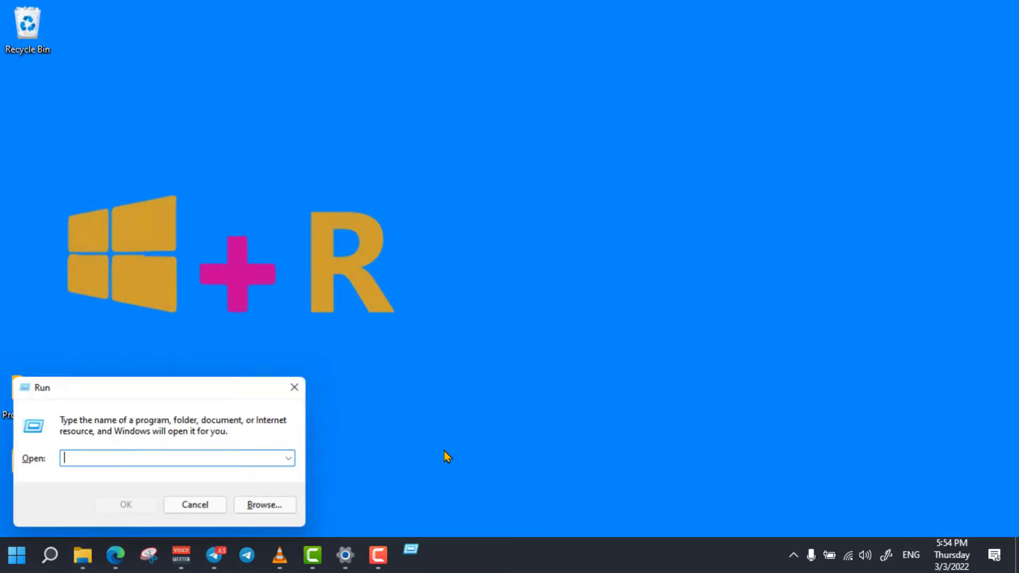
text(prefetch)
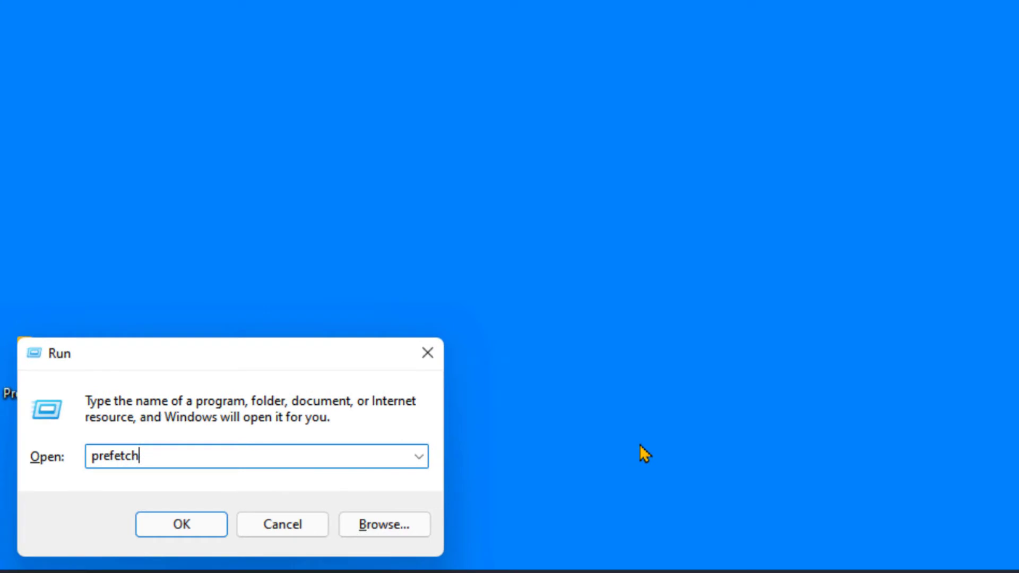
click(190, 526)
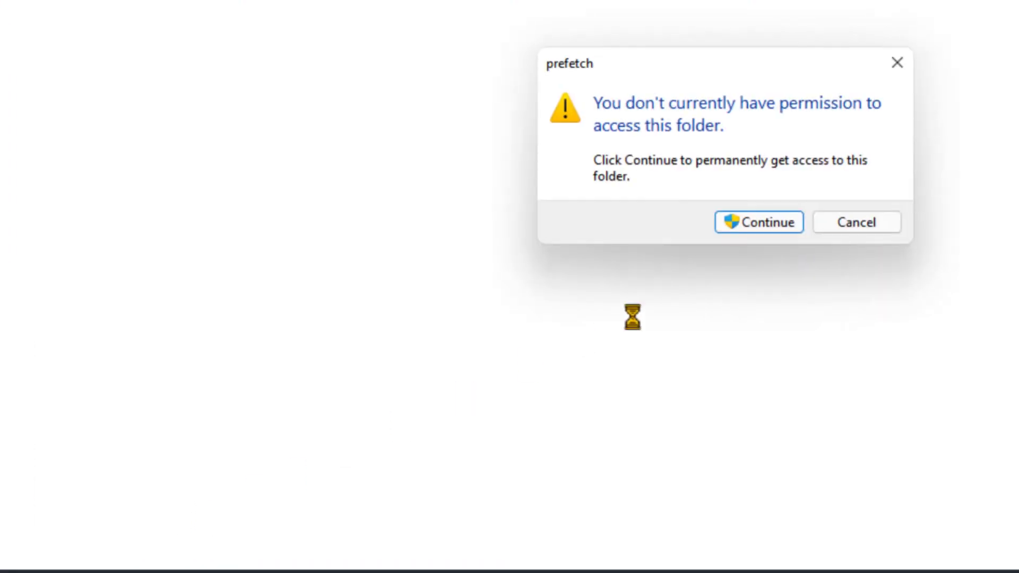
click(740, 229)
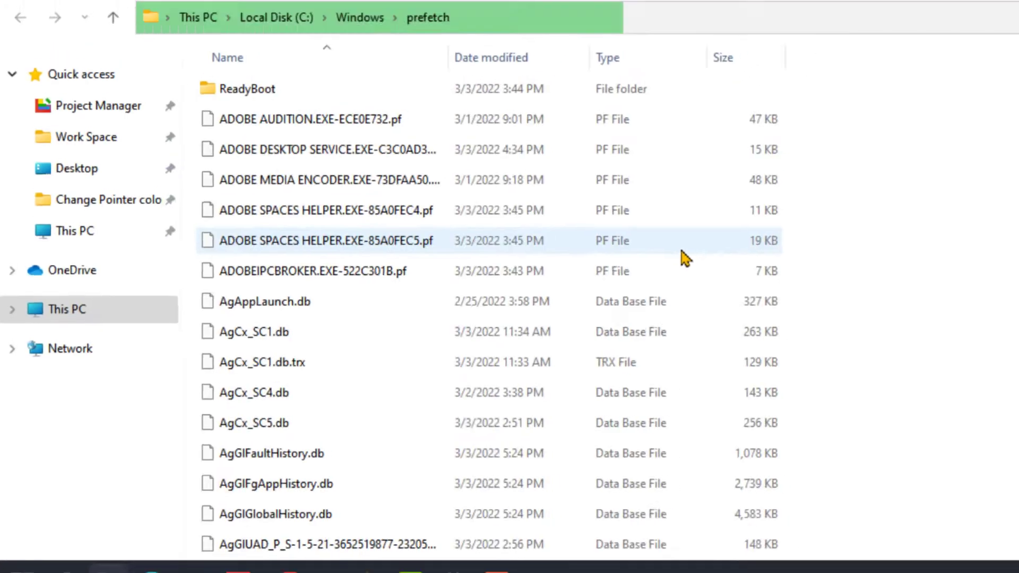
key(ctrl+a)
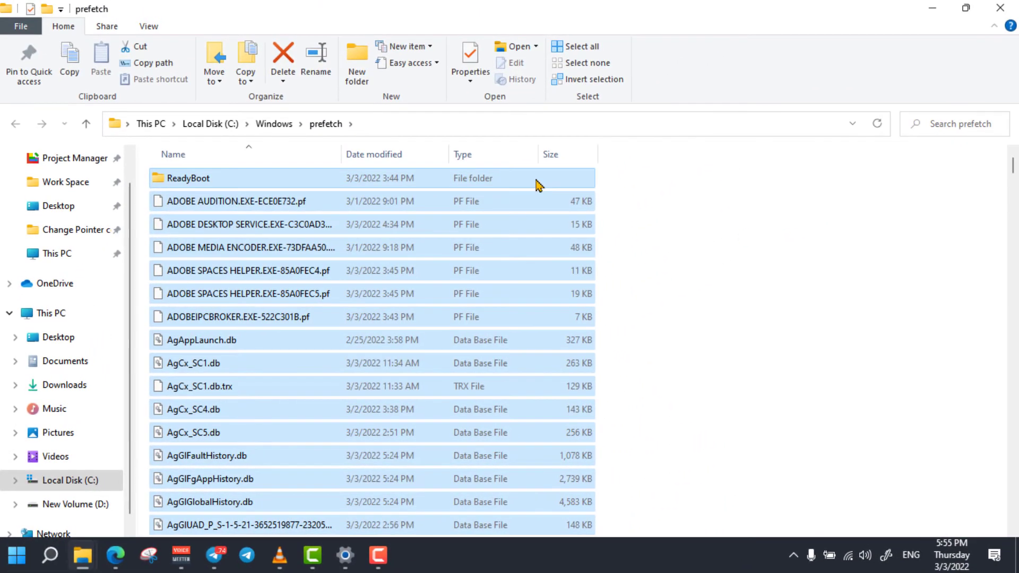
right_click(537, 185)
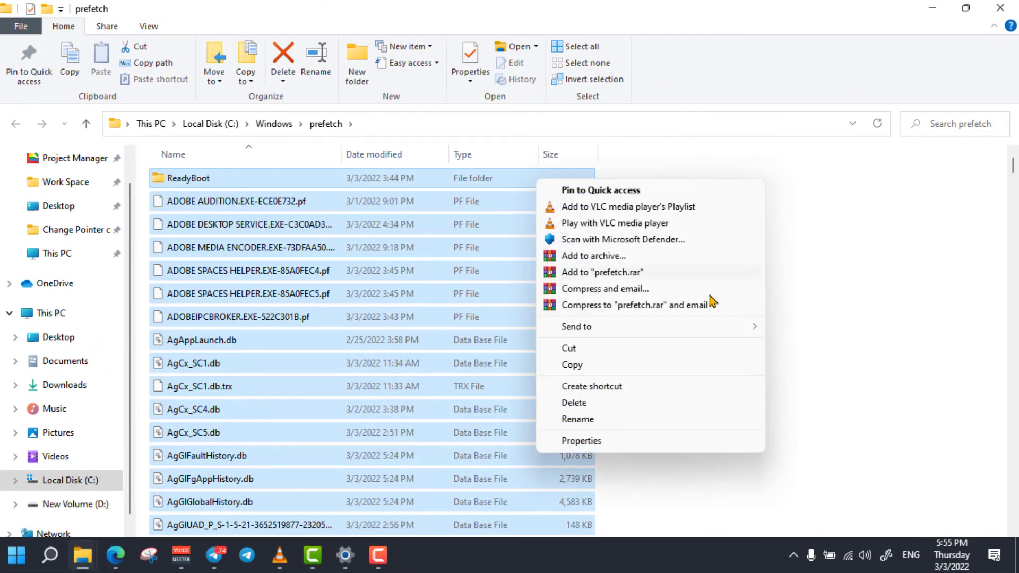
click(604, 407)
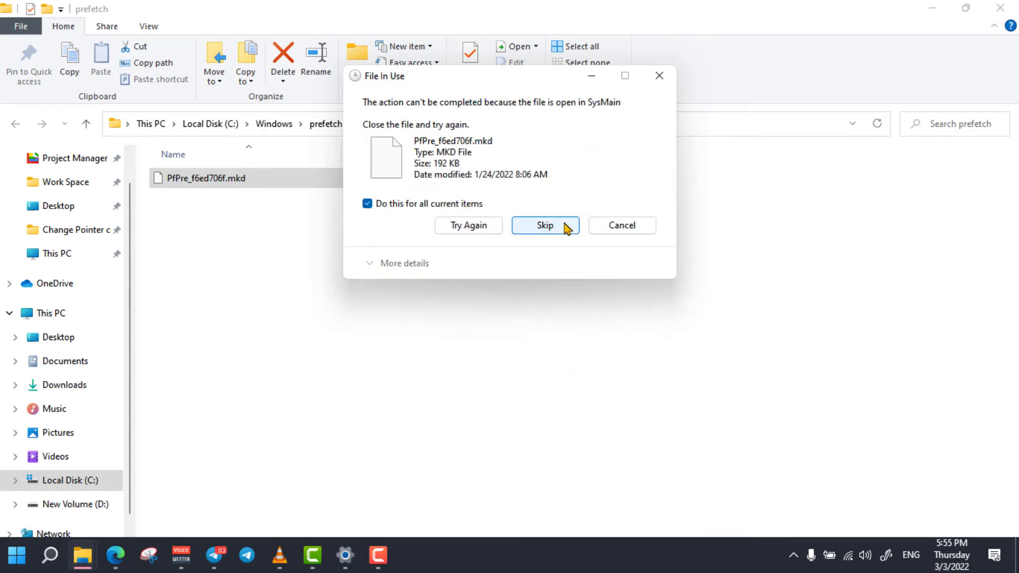
click(545, 225)
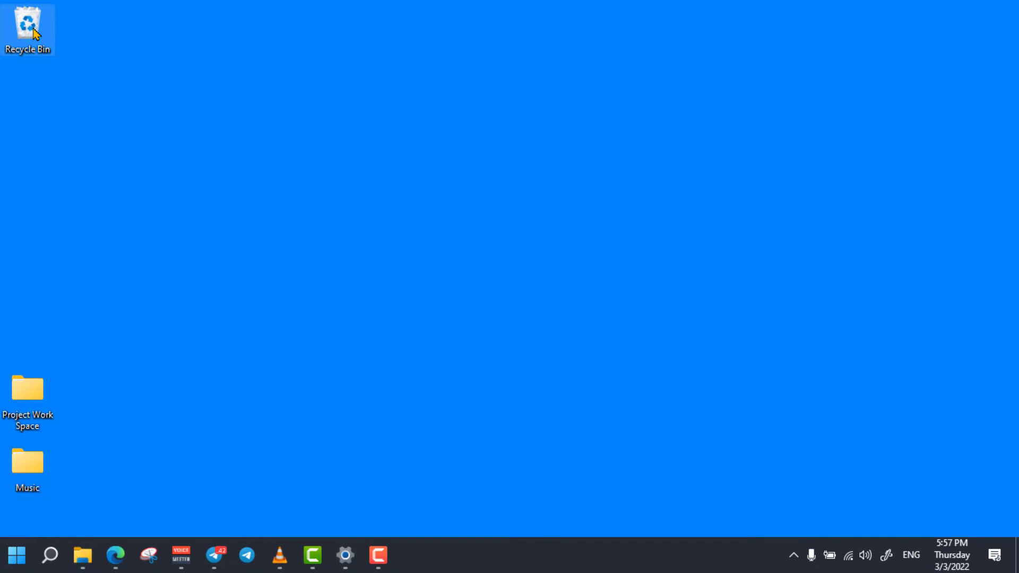
Empty the Recycle Bin, confirming permanent deletion of the 972 items (1.78 GB)
right_click(35, 34)
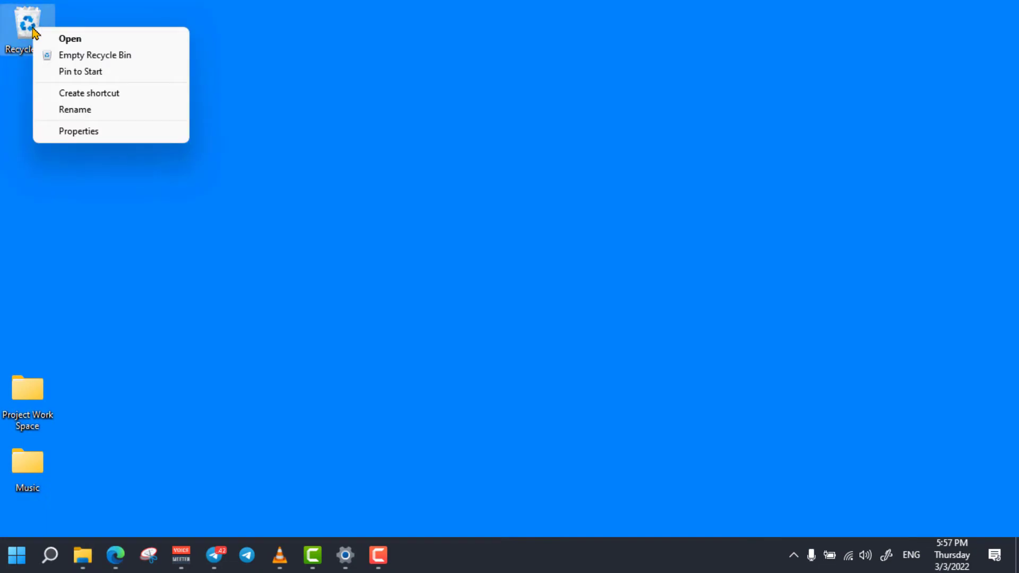
click(92, 55)
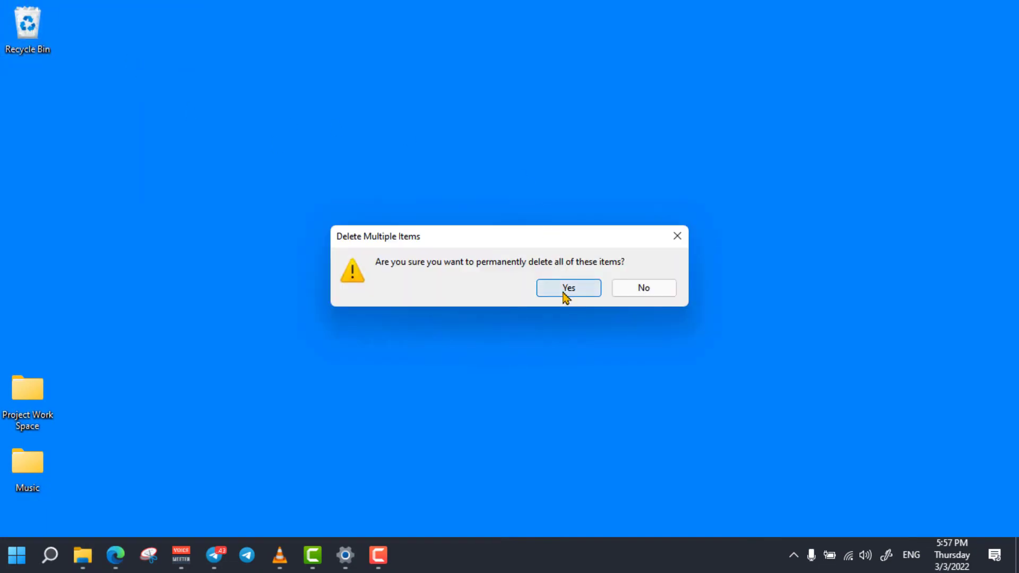
click(562, 293)
click(466, 206)
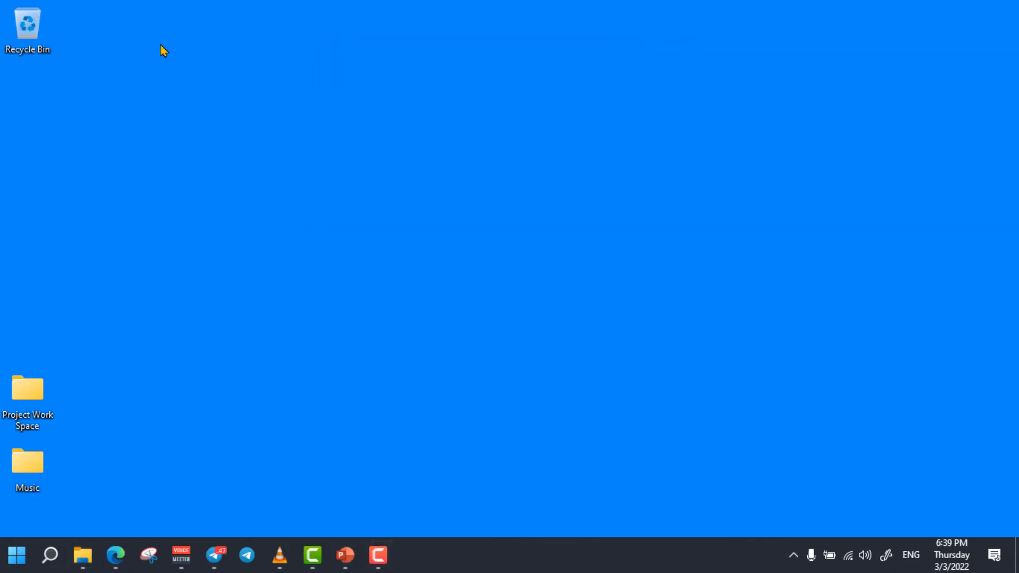
Open Settings to the Privacy > Background apps page
click(60, 561)
text(Settings)
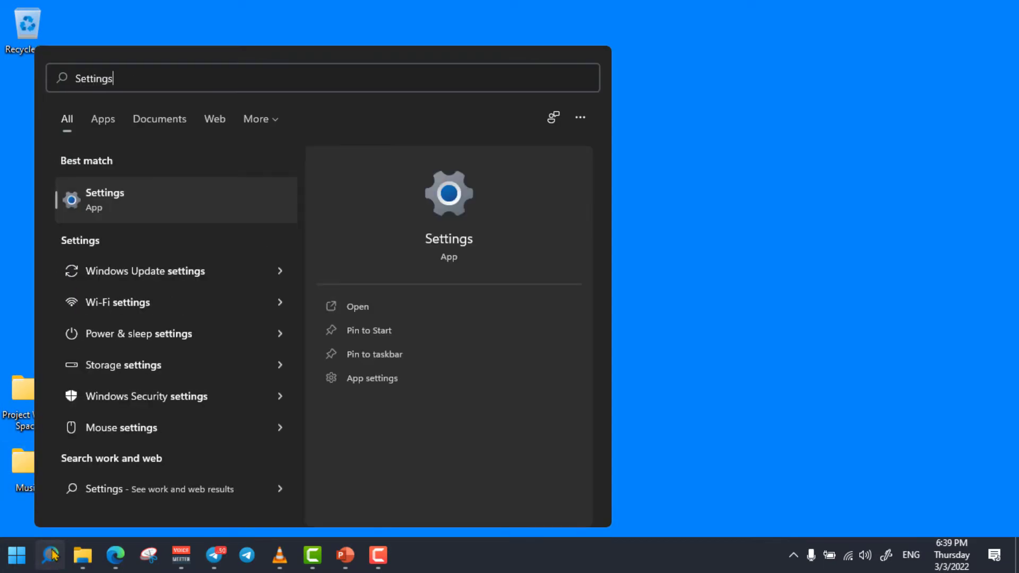
click(170, 209)
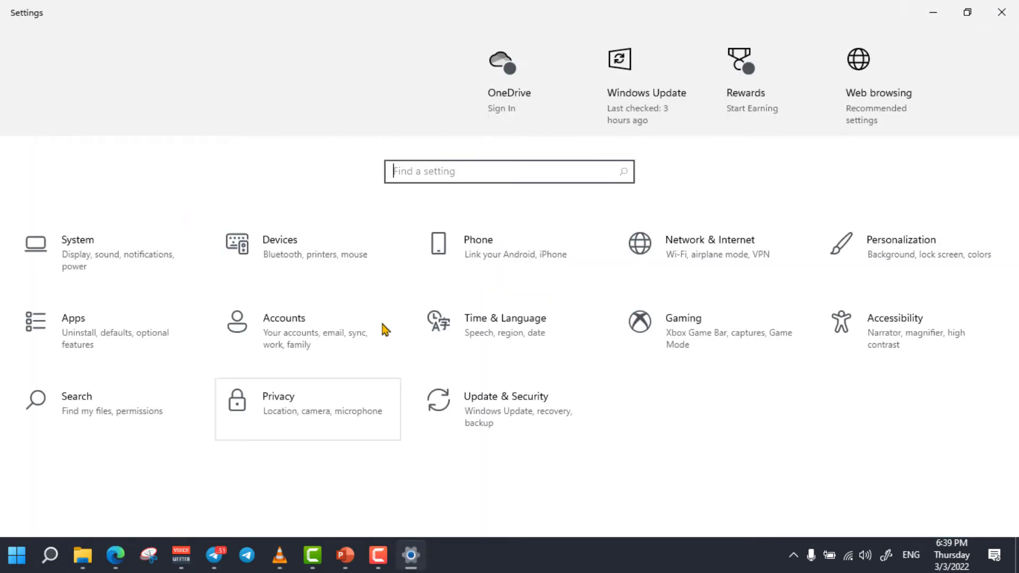
click(301, 416)
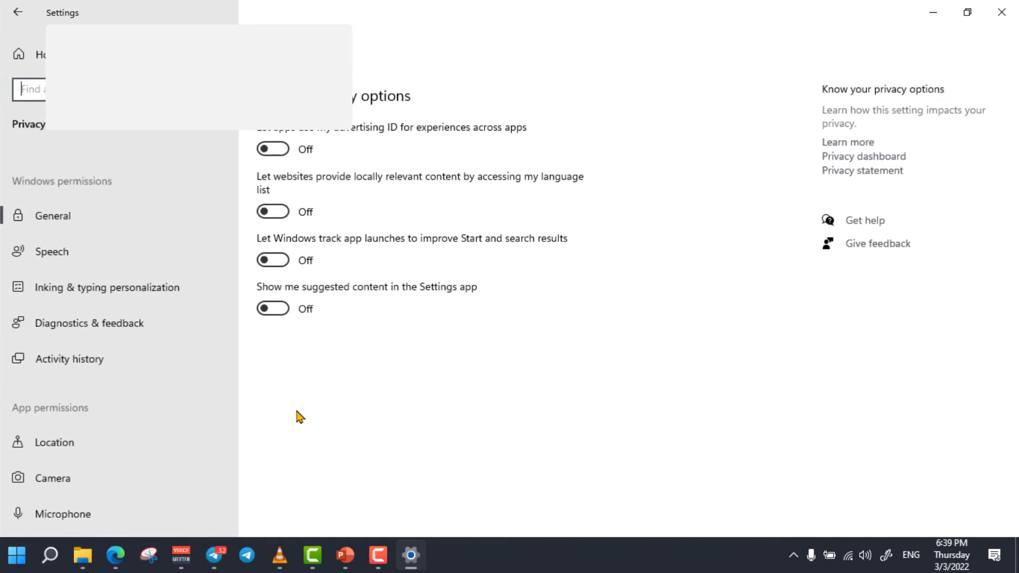
scroll(183, 276, down, 10)
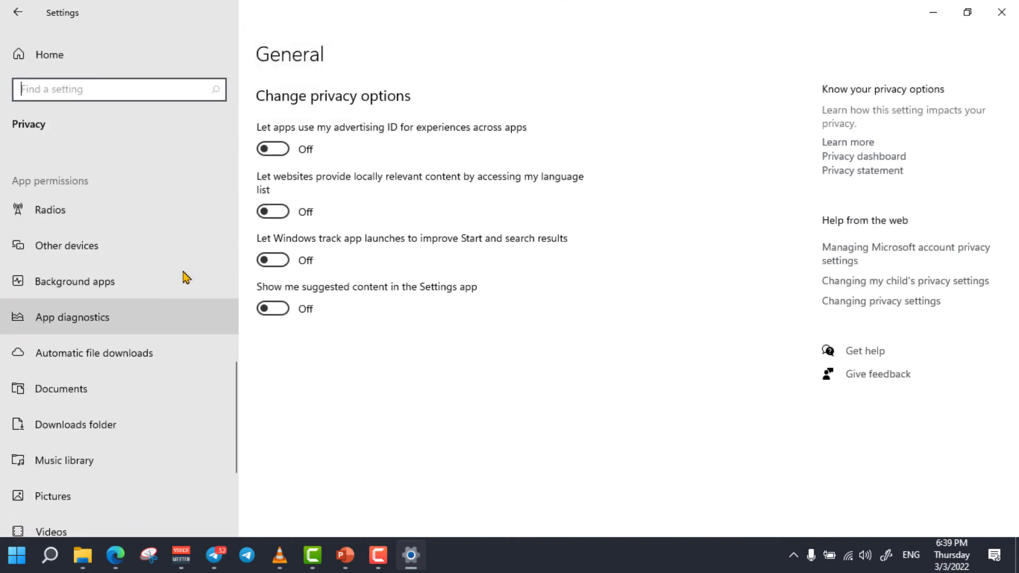
click(152, 291)
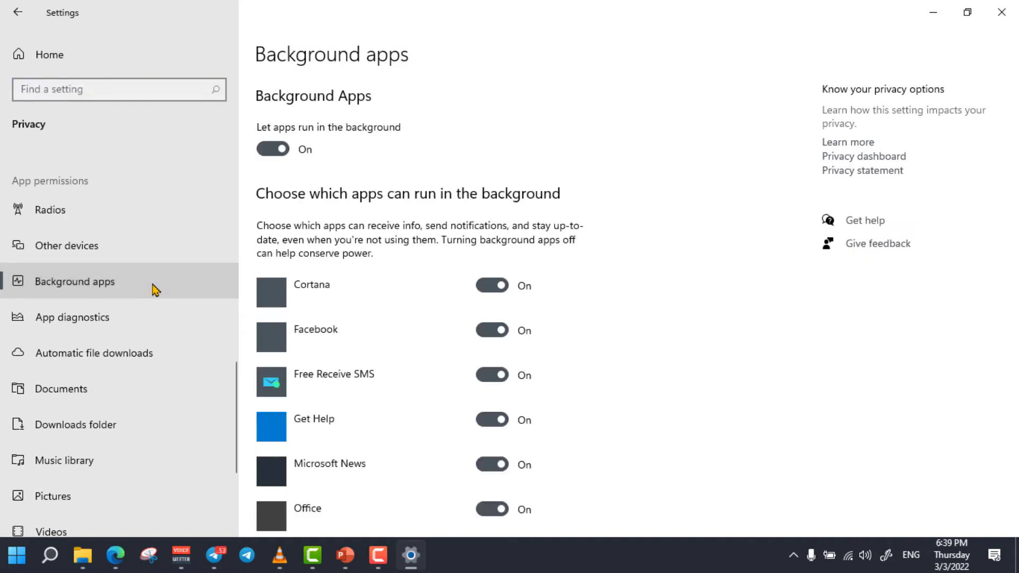
drag(1013, 111, 1016, 440)
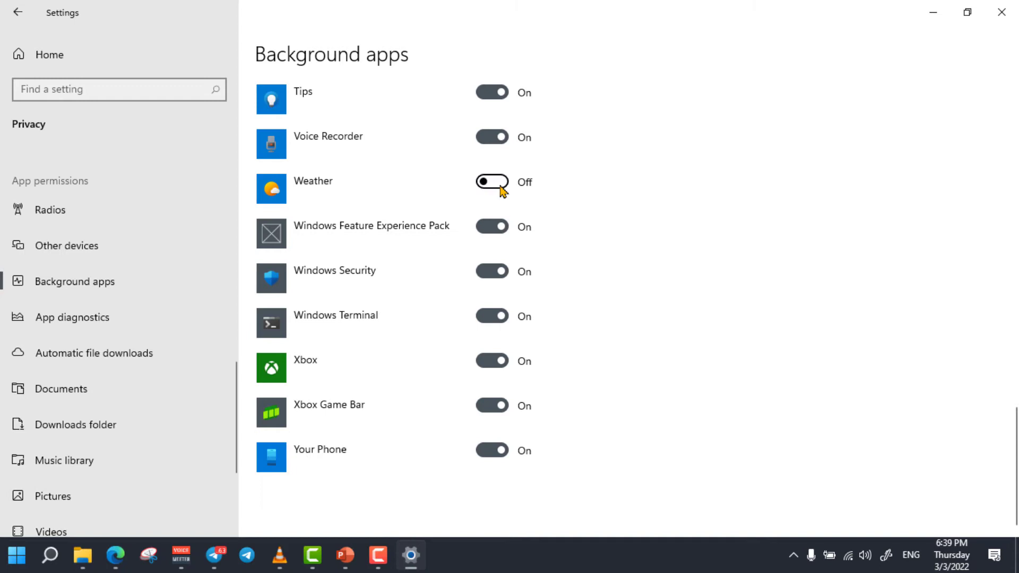
Switch off Xbox, Xbox Game Bar, Alarms & Clock, Camera and Facebook, then close Settings
click(502, 364)
click(502, 409)
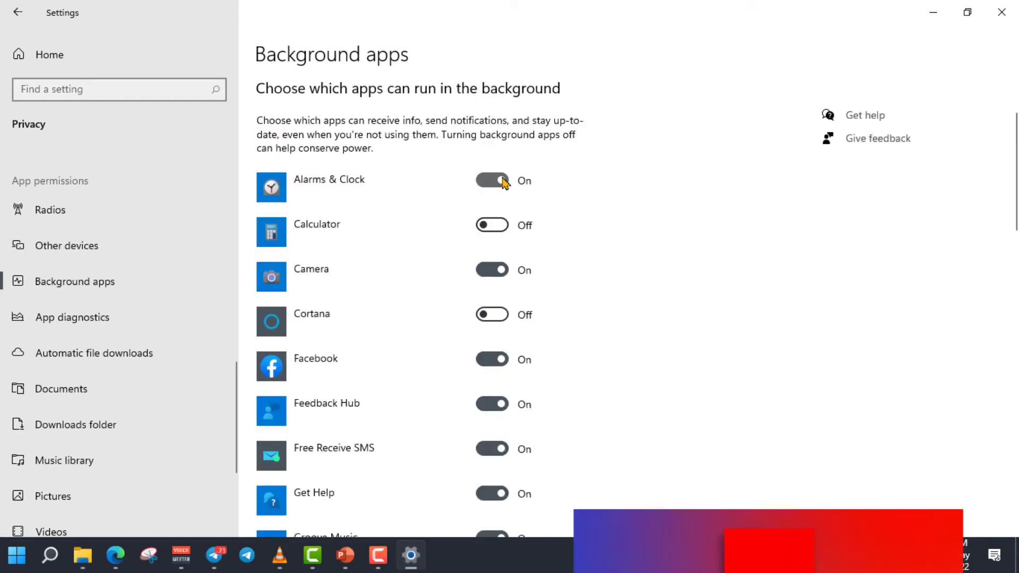
click(492, 181)
click(499, 272)
click(486, 361)
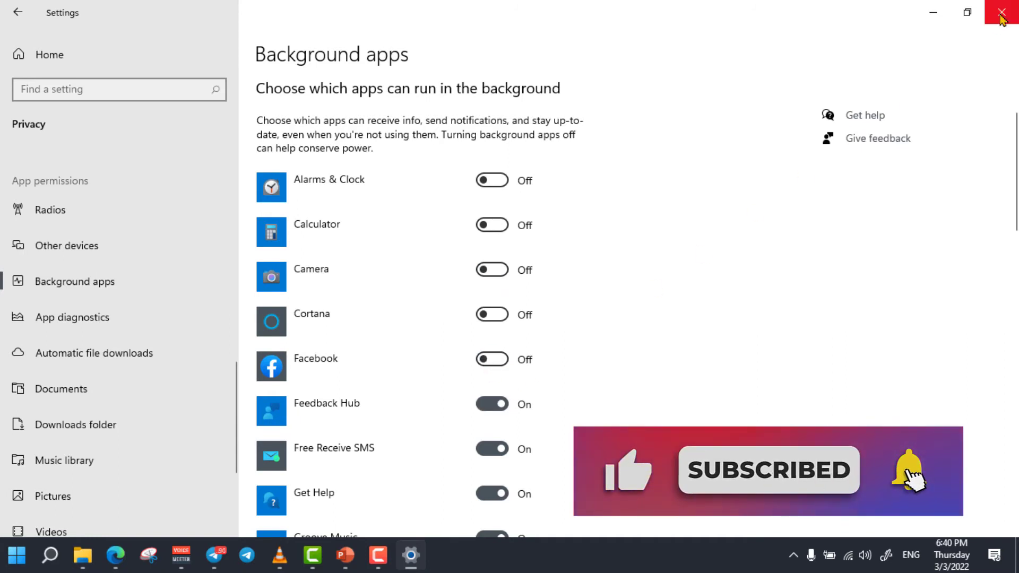
click(1001, 12)
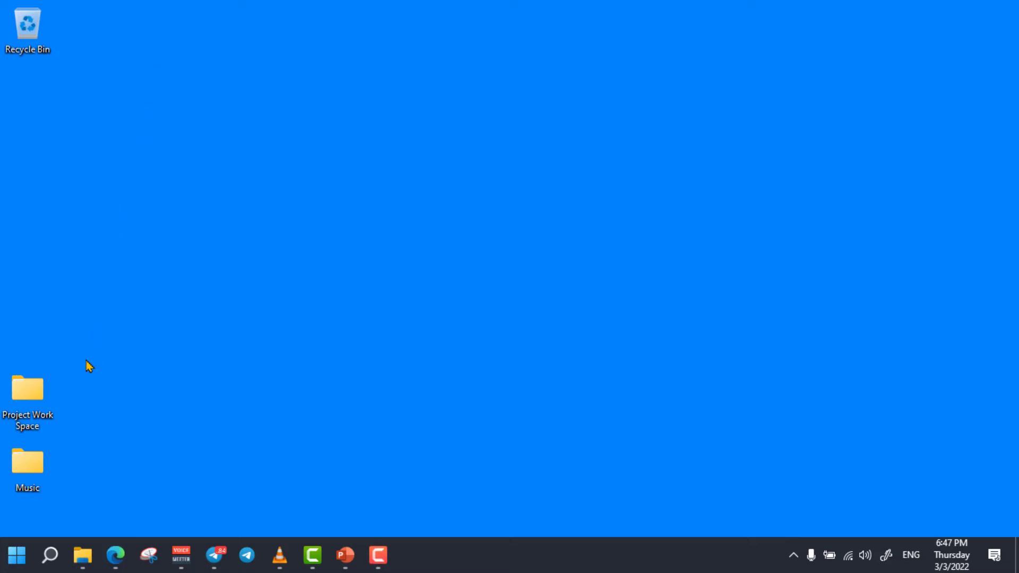
Open Settings' Apps & features list and scroll to the Weather app
click(51, 555)
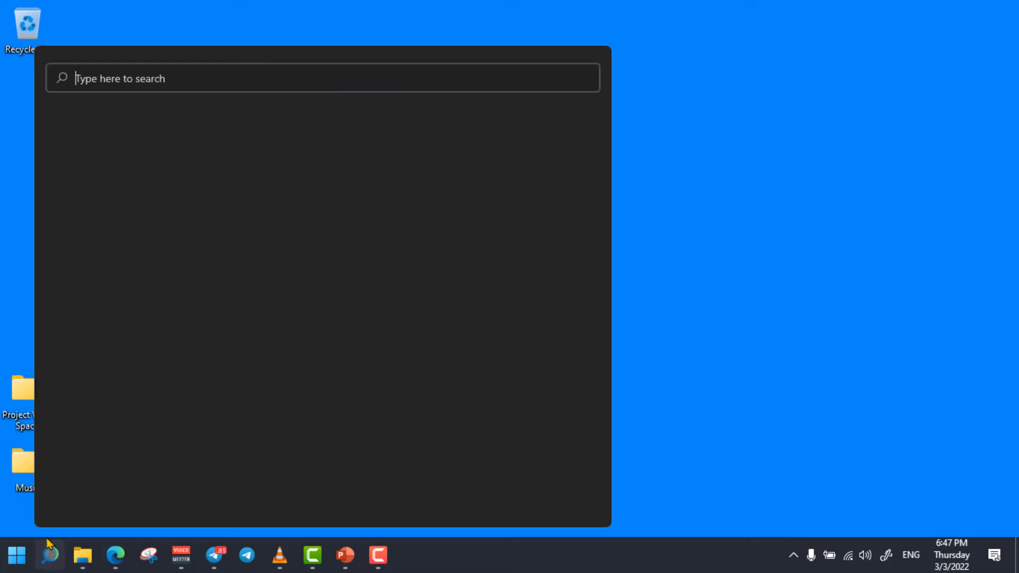
text(settings)
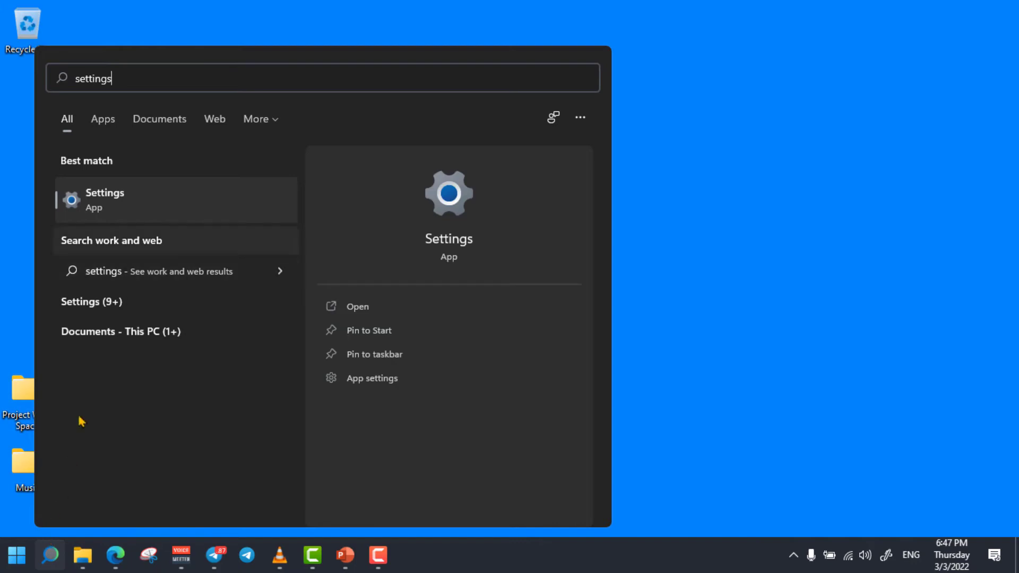
click(132, 212)
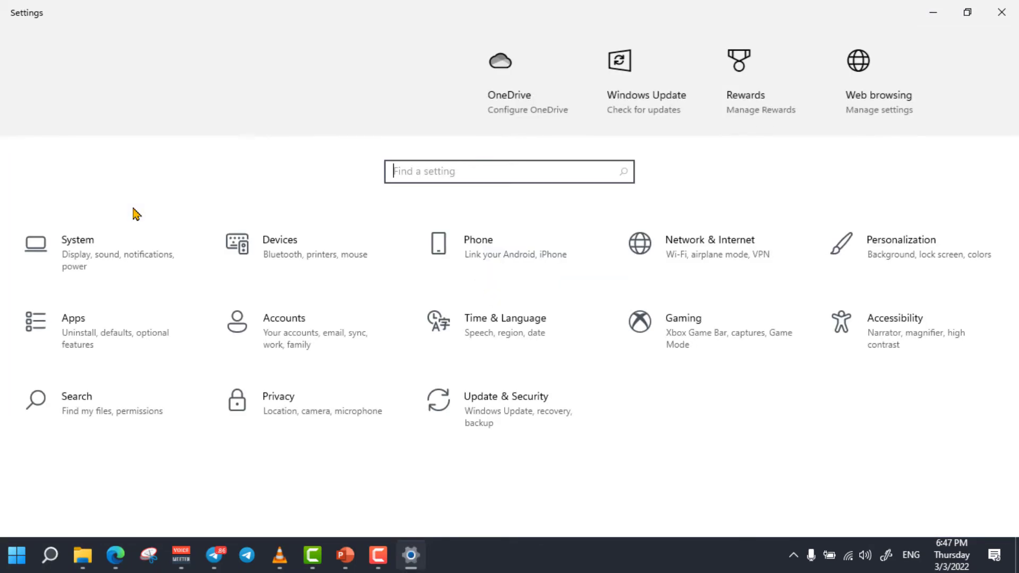
click(122, 345)
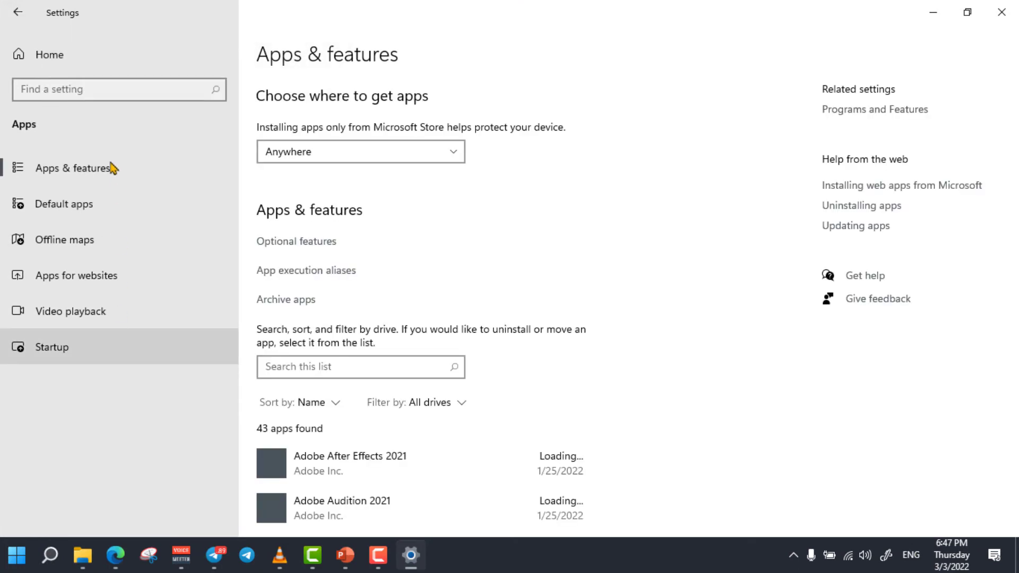
click(91, 174)
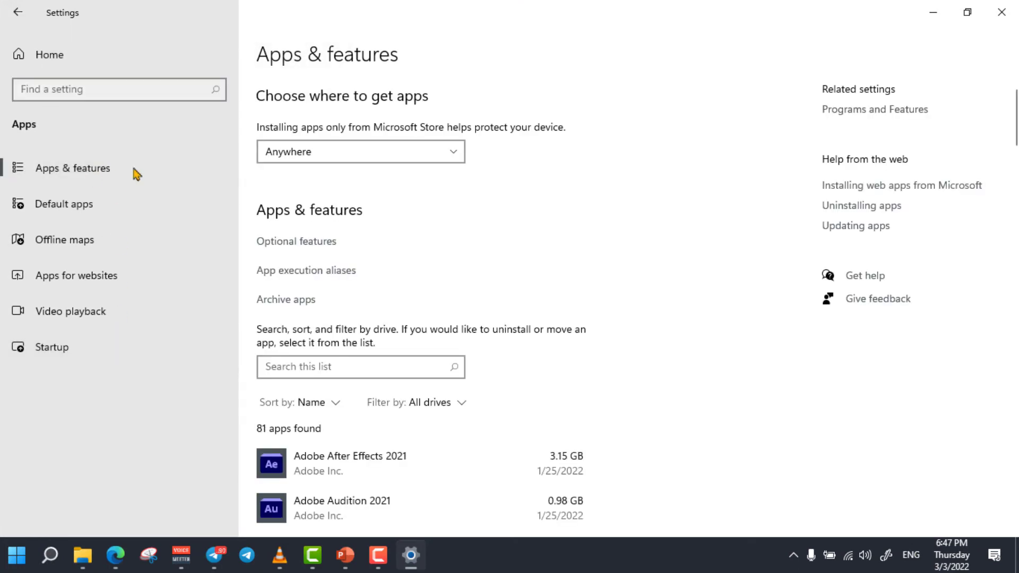
drag(1014, 133, 1014, 518)
Uninstall the Weather app, confirming the removal, then minimize Settings
click(497, 128)
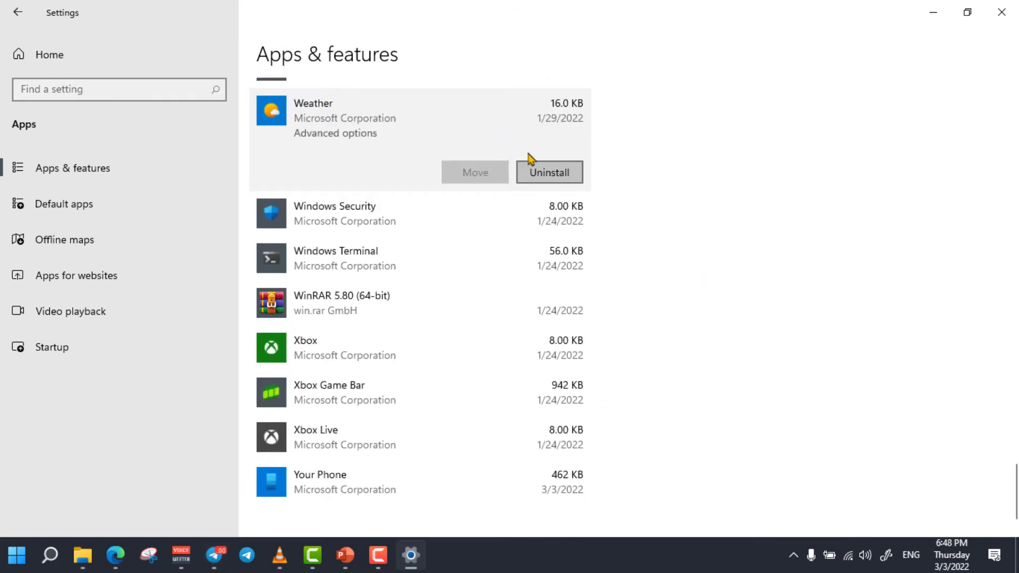
click(552, 175)
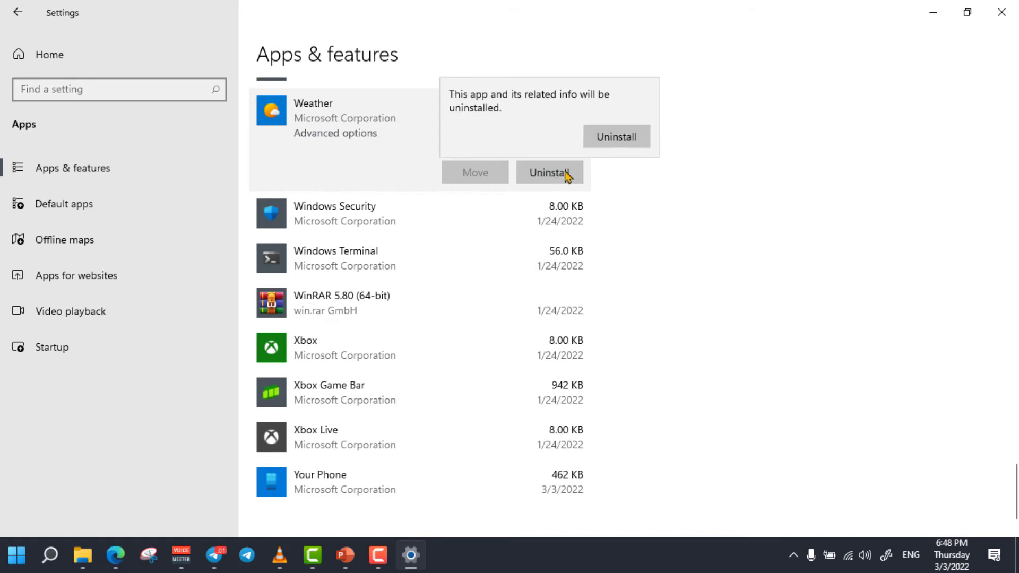
click(619, 147)
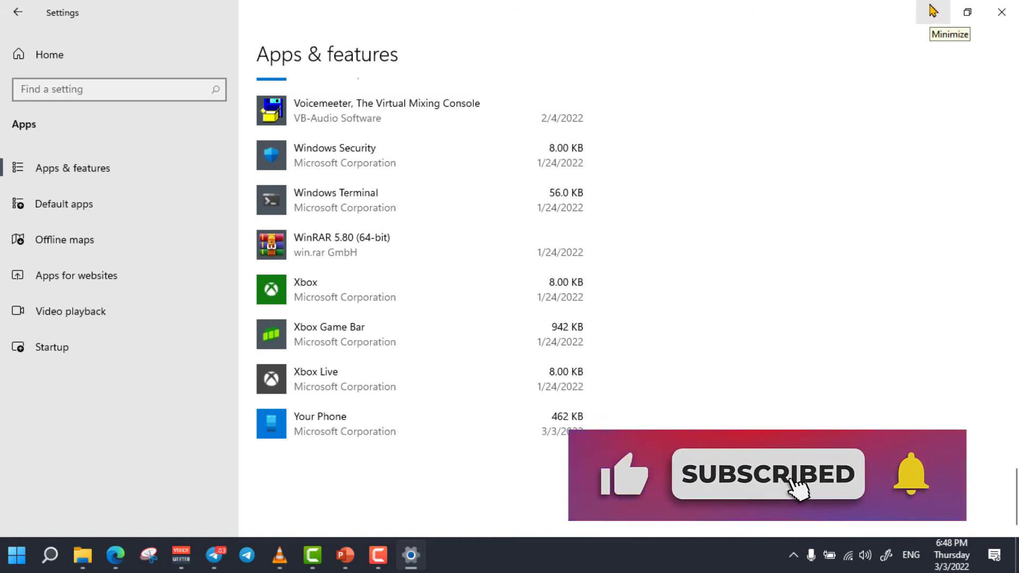
click(929, 12)
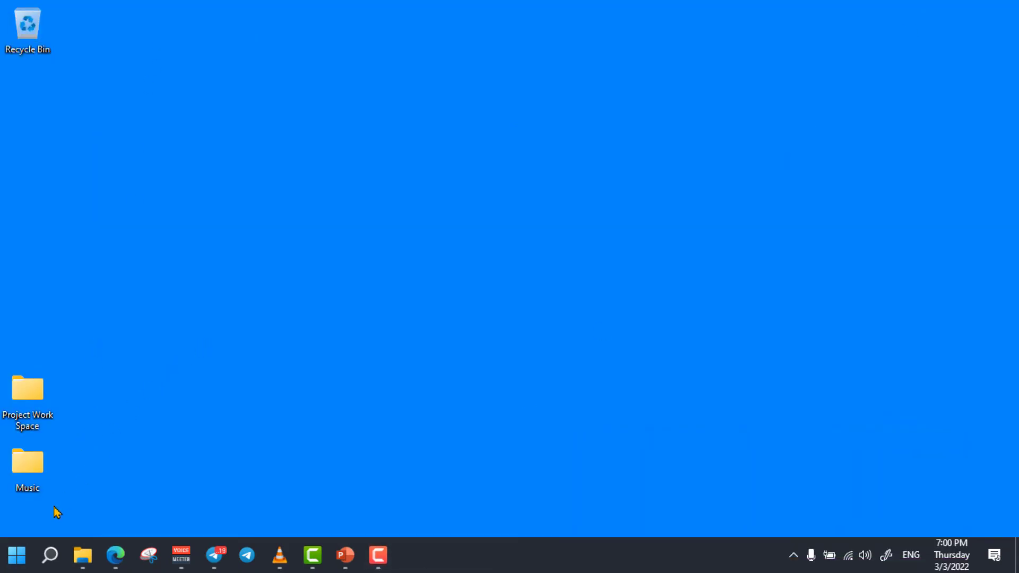
click(50, 554)
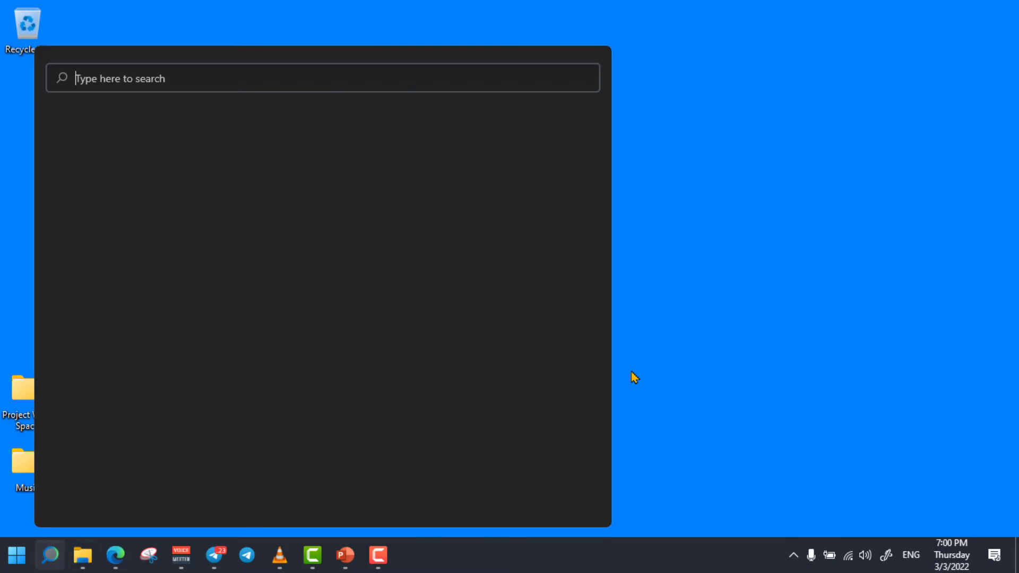
text(sett)
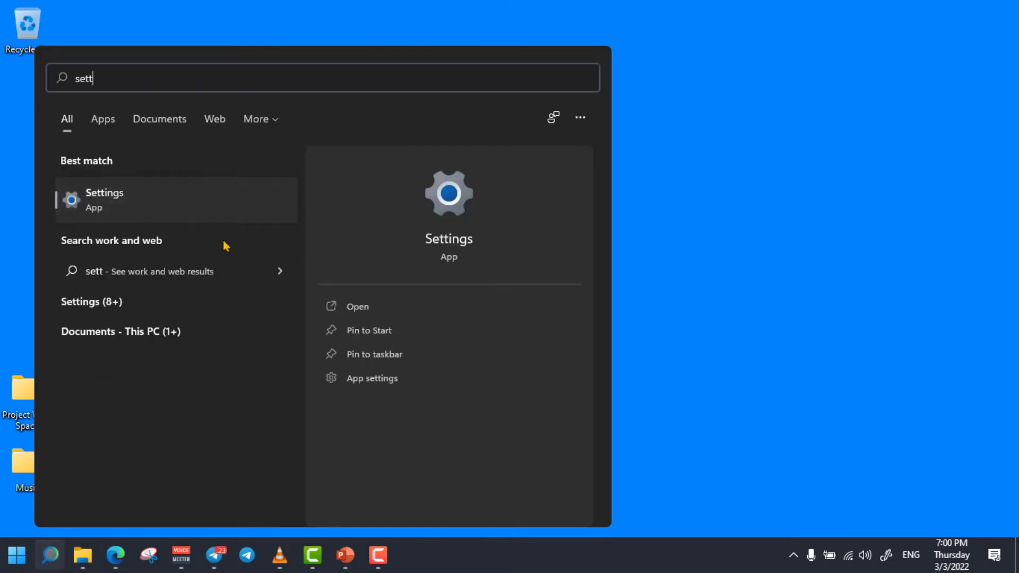
click(125, 218)
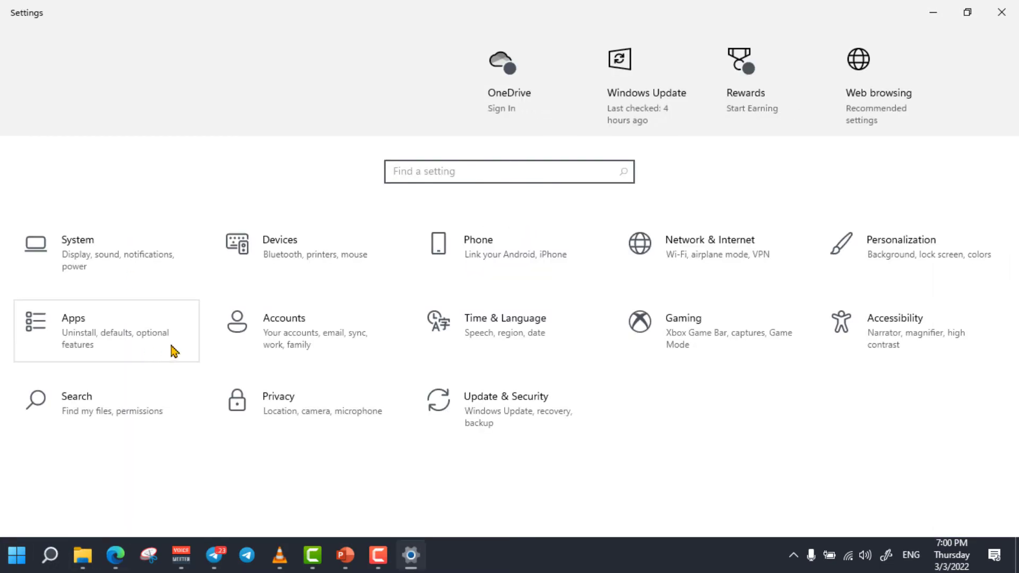
click(134, 259)
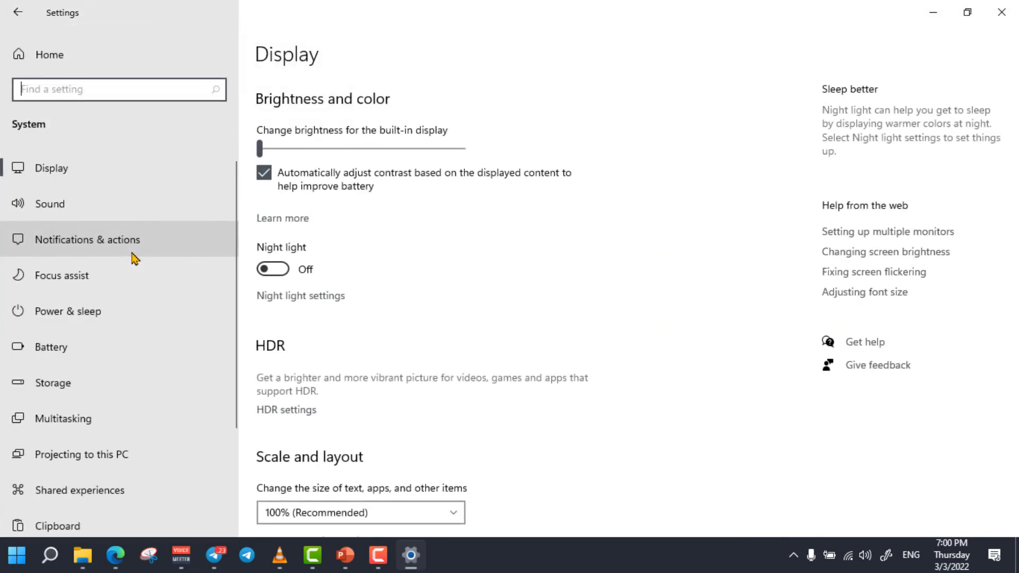
click(143, 250)
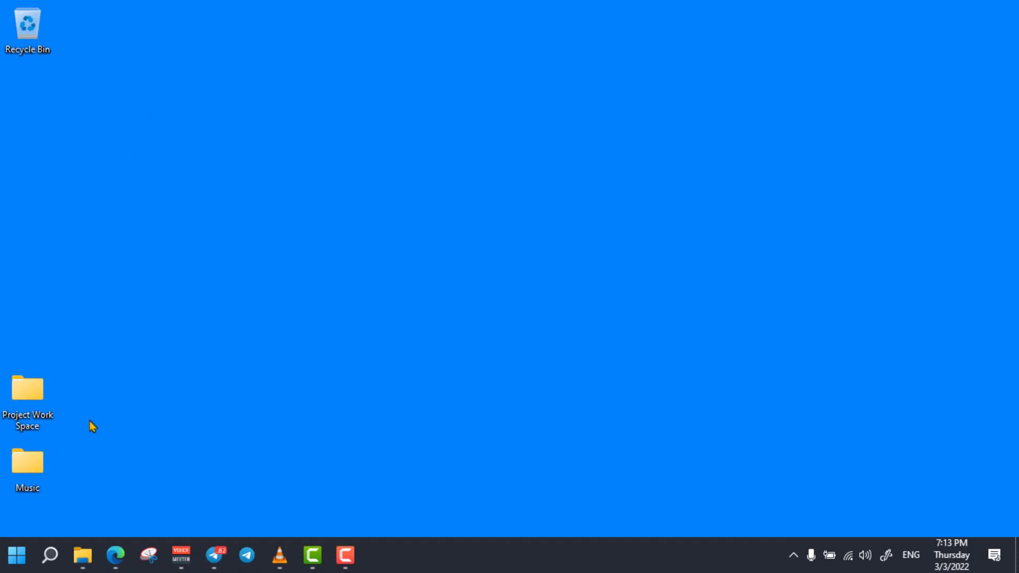
Launch Command Prompt as administrator and run sfc /scannow
click(50, 555)
text(c)
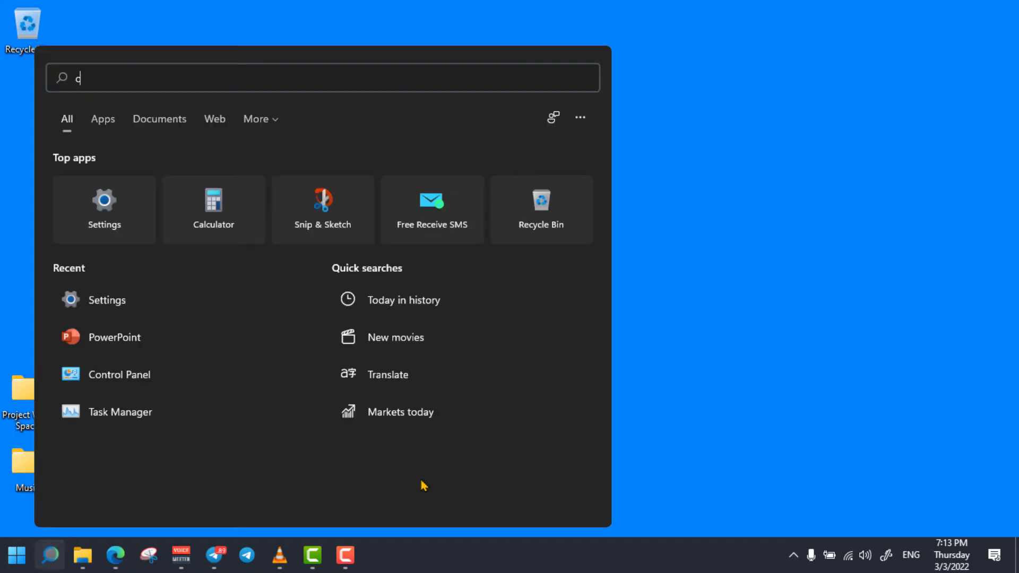
text(md)
click(171, 203)
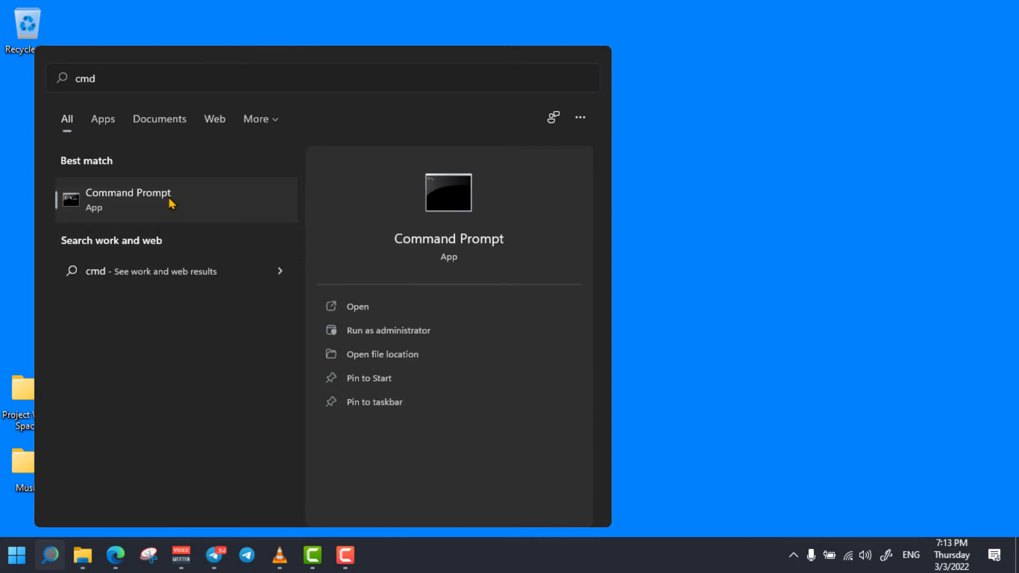
right_click(172, 203)
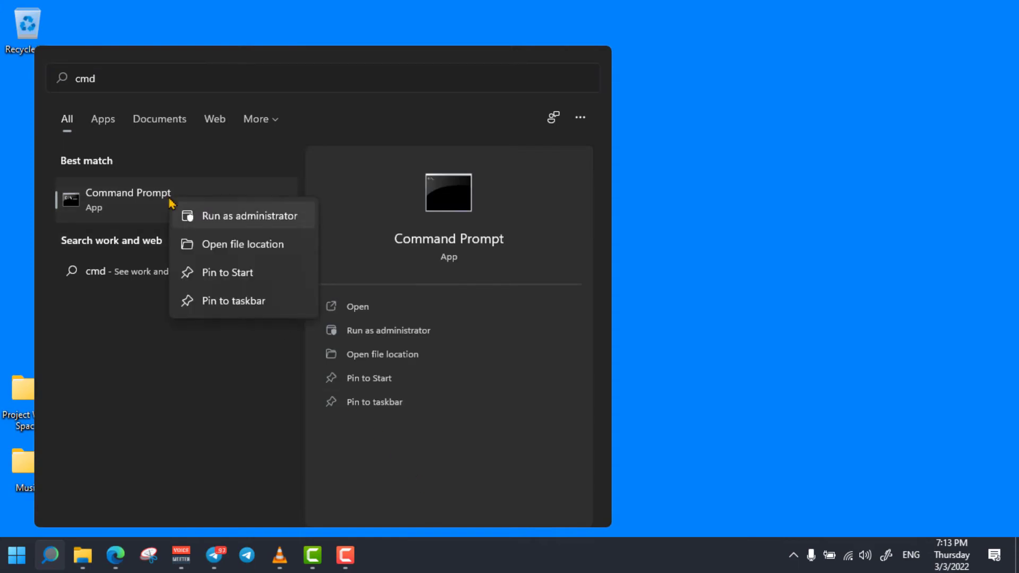
click(254, 217)
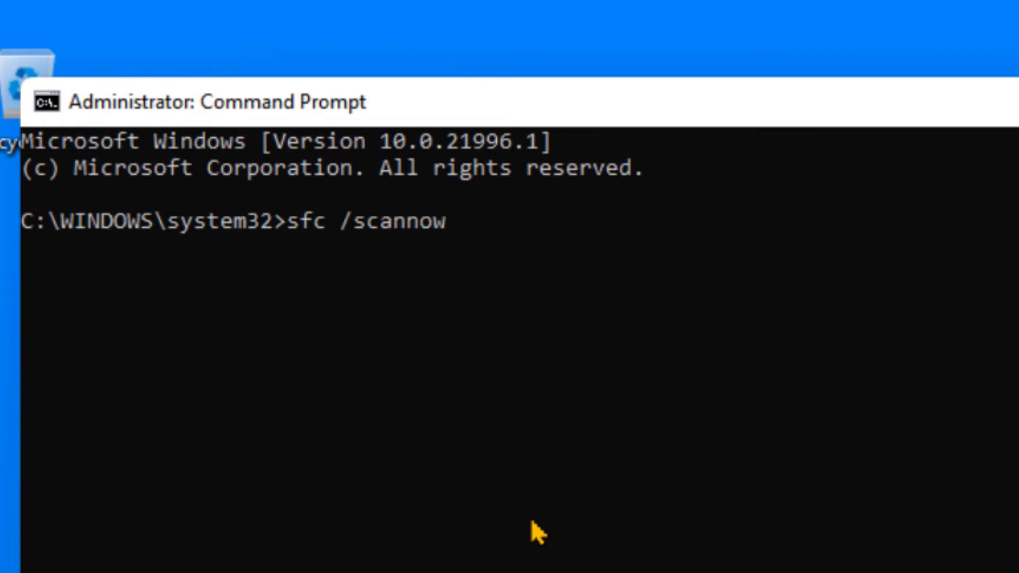
key(Return)
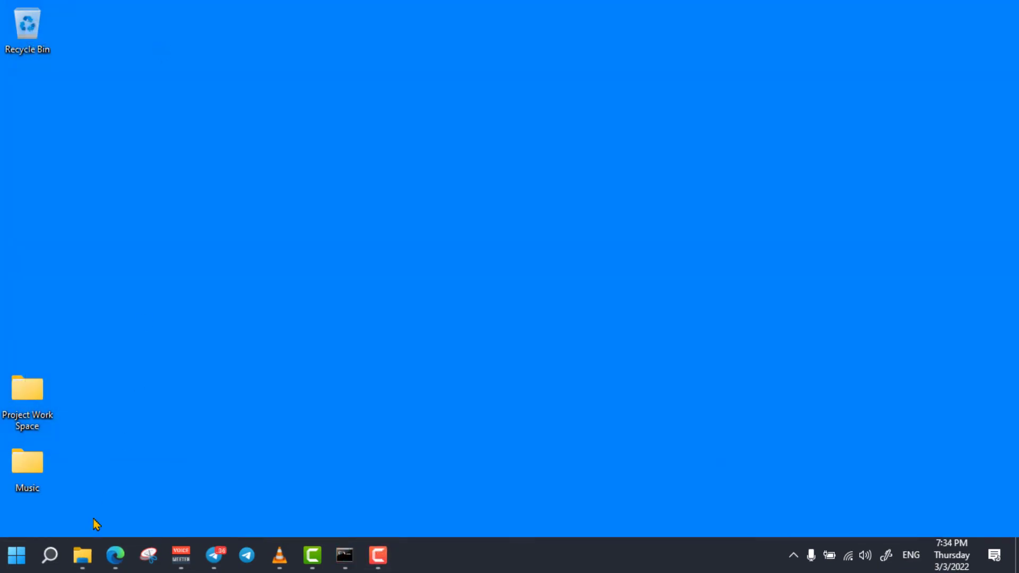
Run Check for updates on Settings' Update & Security page, then minimize the window
click(62, 558)
text(settings)
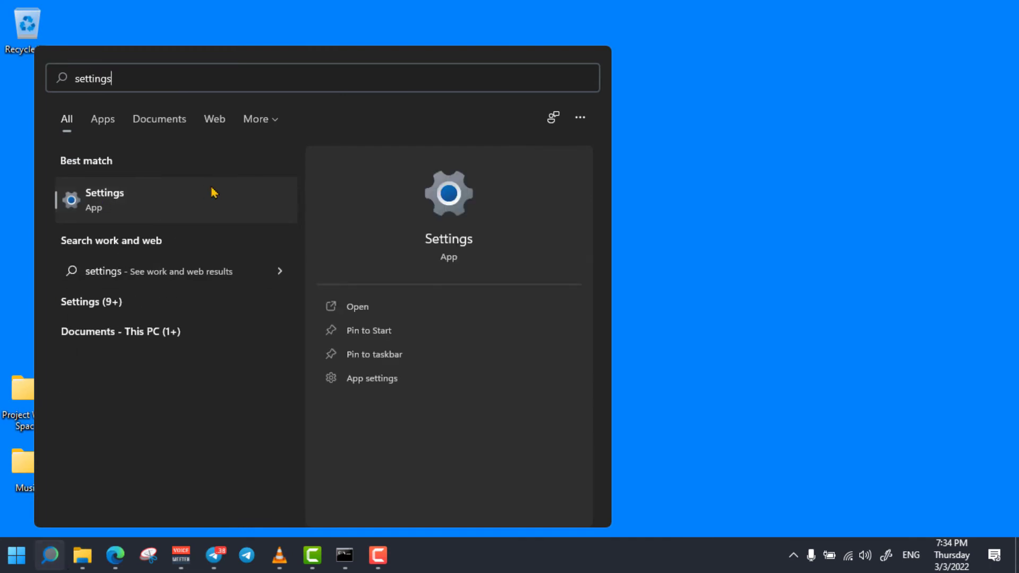
click(212, 192)
click(501, 420)
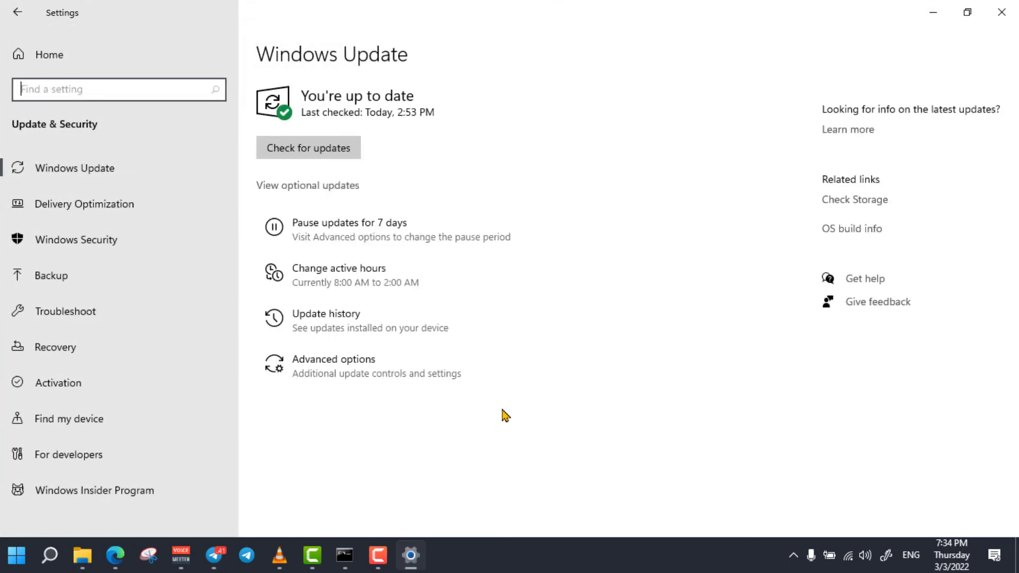
click(91, 168)
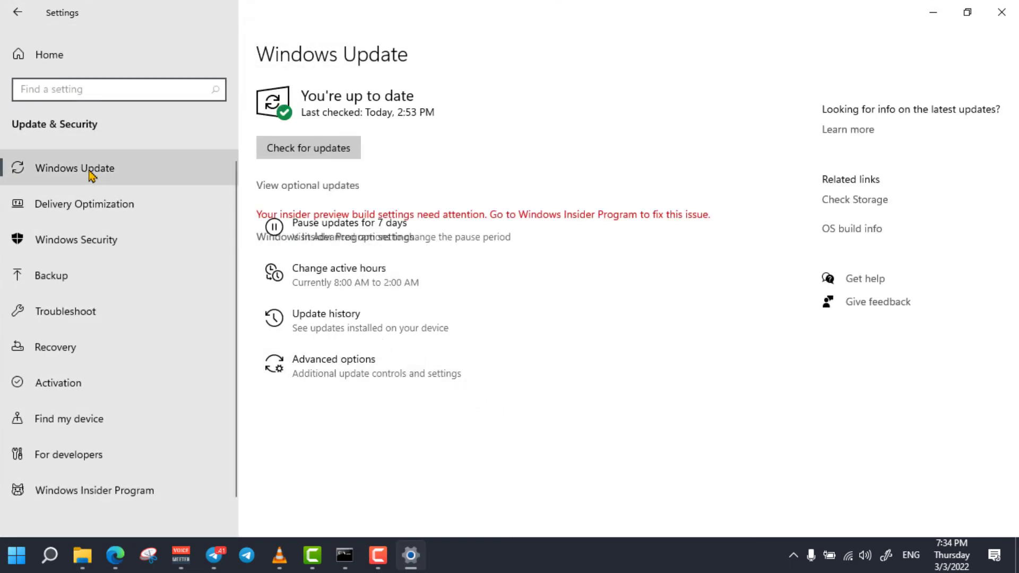
click(313, 153)
click(314, 153)
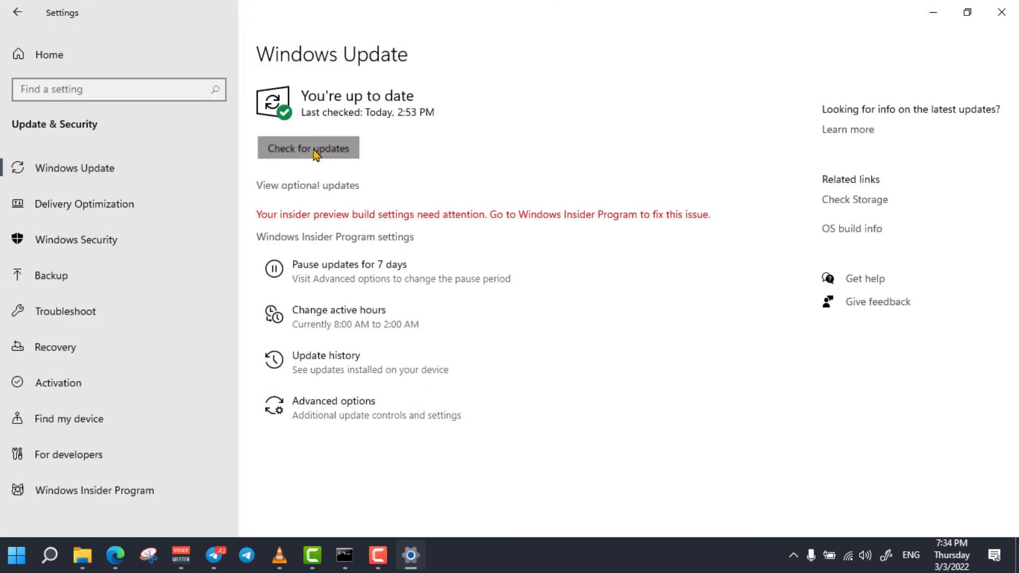
click(932, 15)
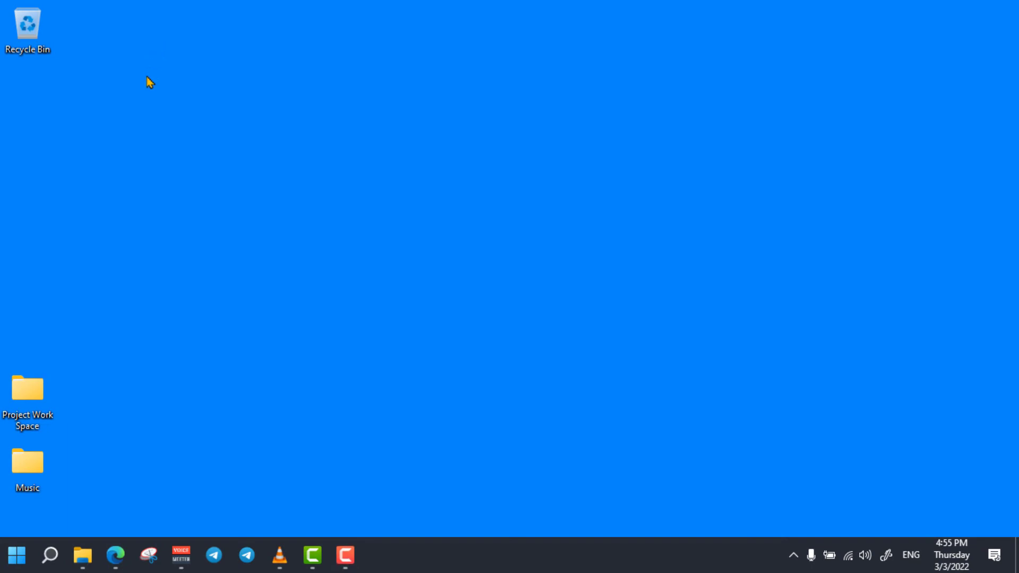
Open Indexing Options from Settings > Search > Searching Windows advanced indexer settings
click(49, 555)
text(Settin)
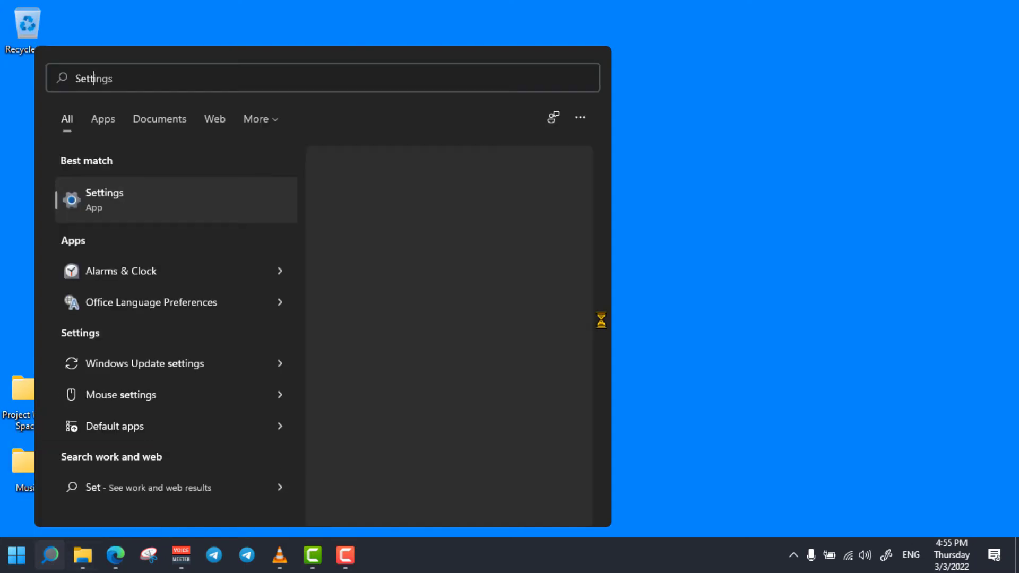
text(gs)
click(212, 216)
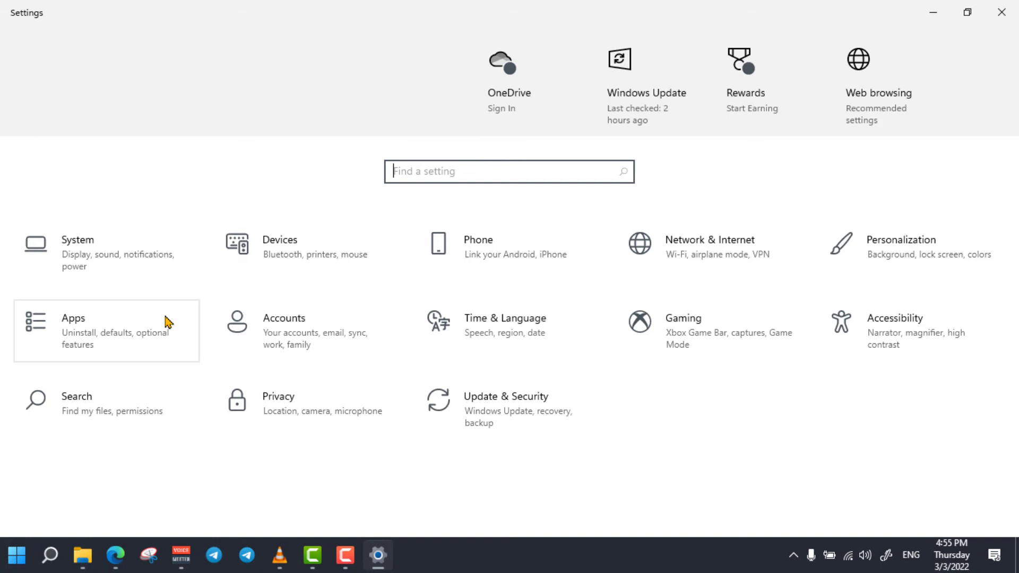
click(82, 404)
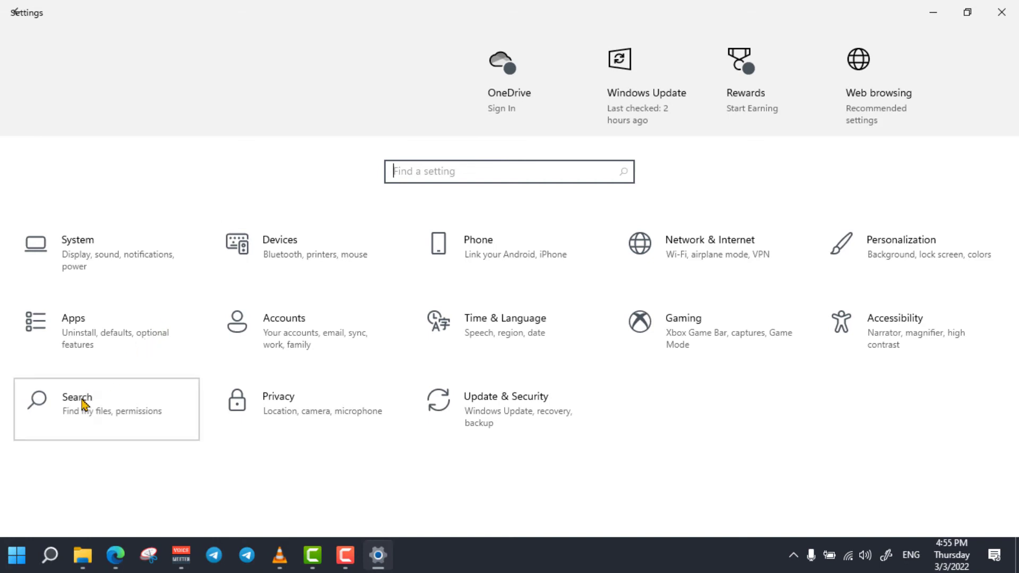
click(121, 210)
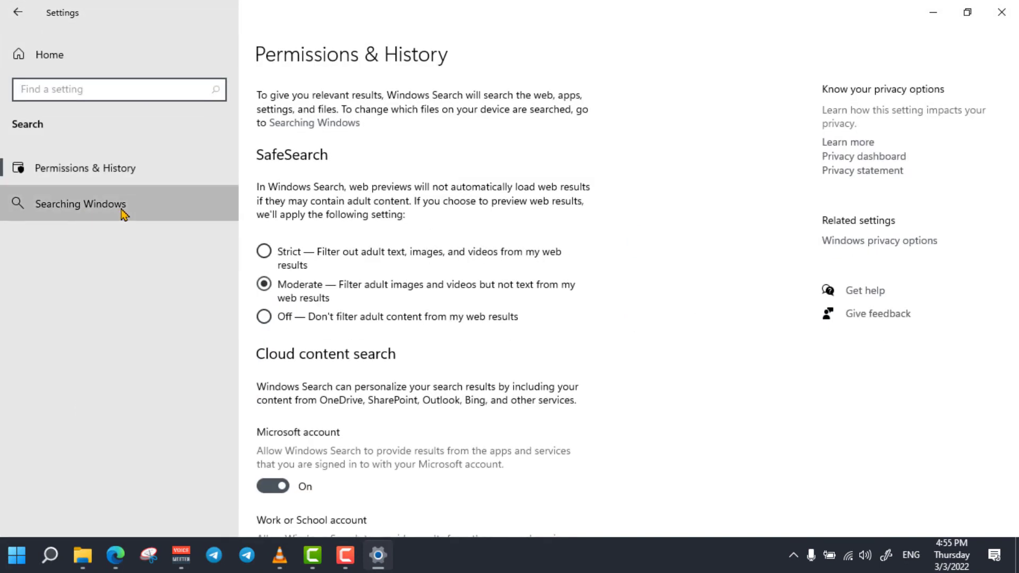
scroll(1016, 214, down, 6)
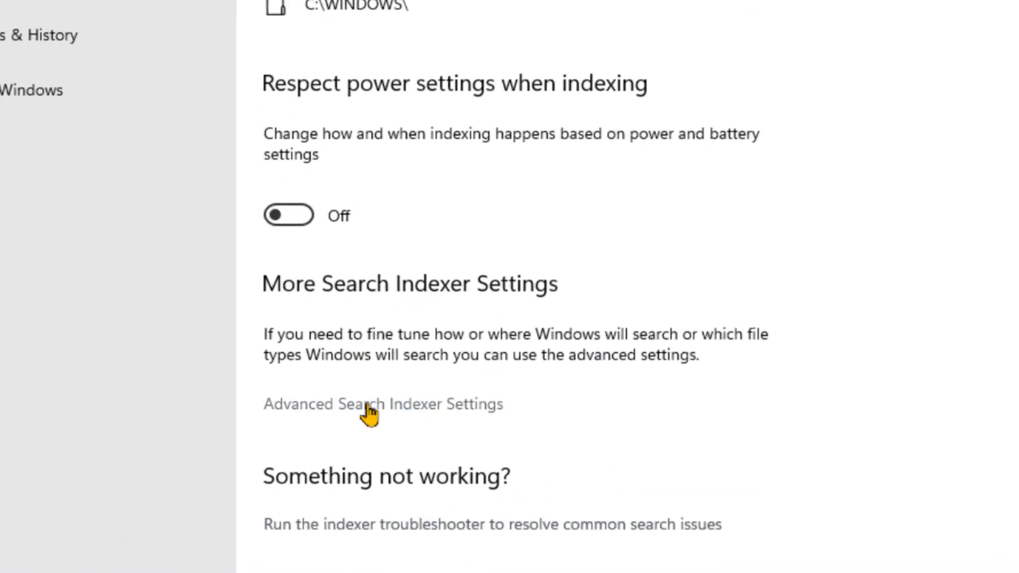
click(369, 413)
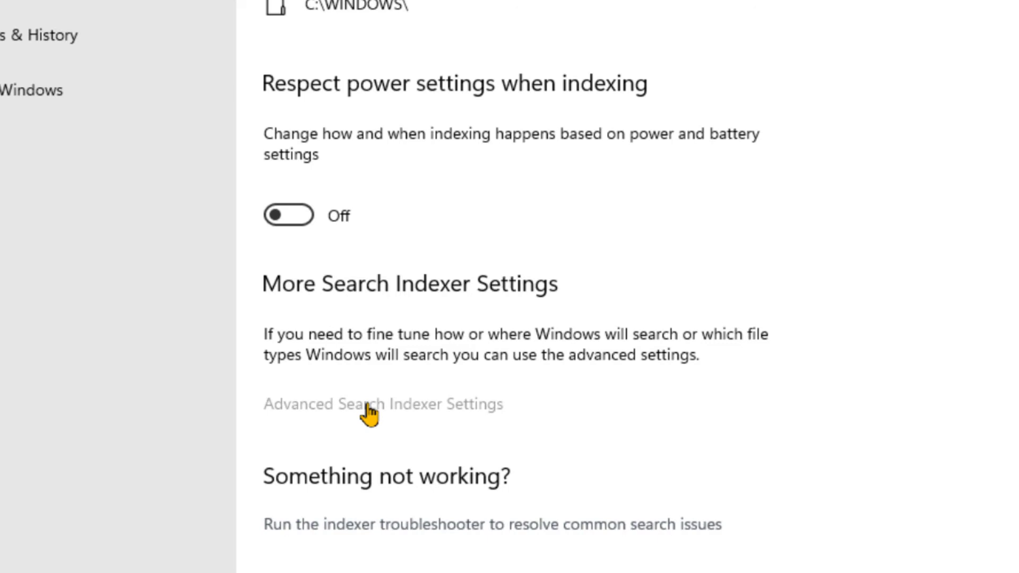
Rebuild the search index from Indexing Options' Advanced dialog and confirm with OK
drag(280, 61, 545, 66)
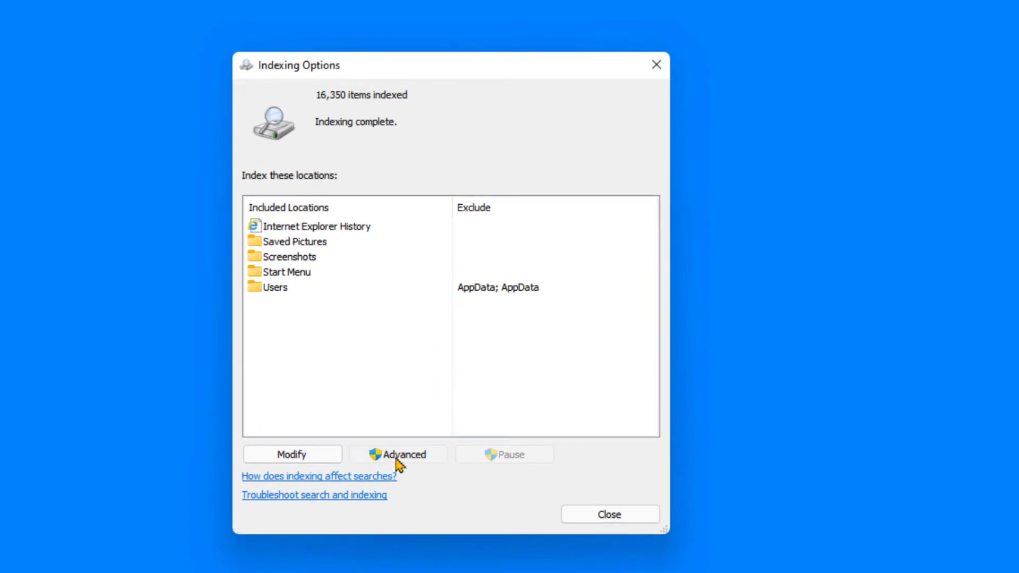
click(397, 455)
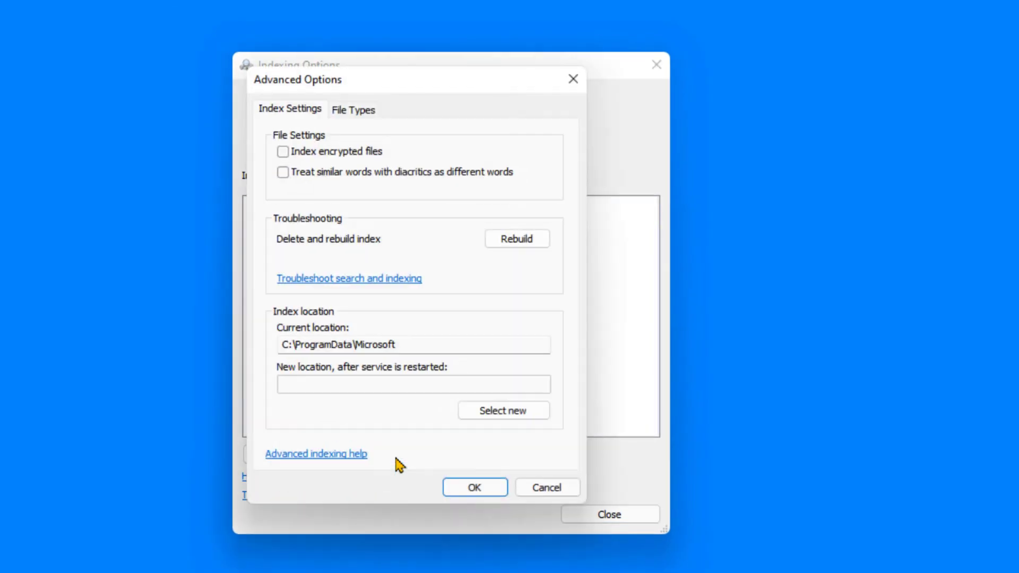
click(506, 240)
click(549, 402)
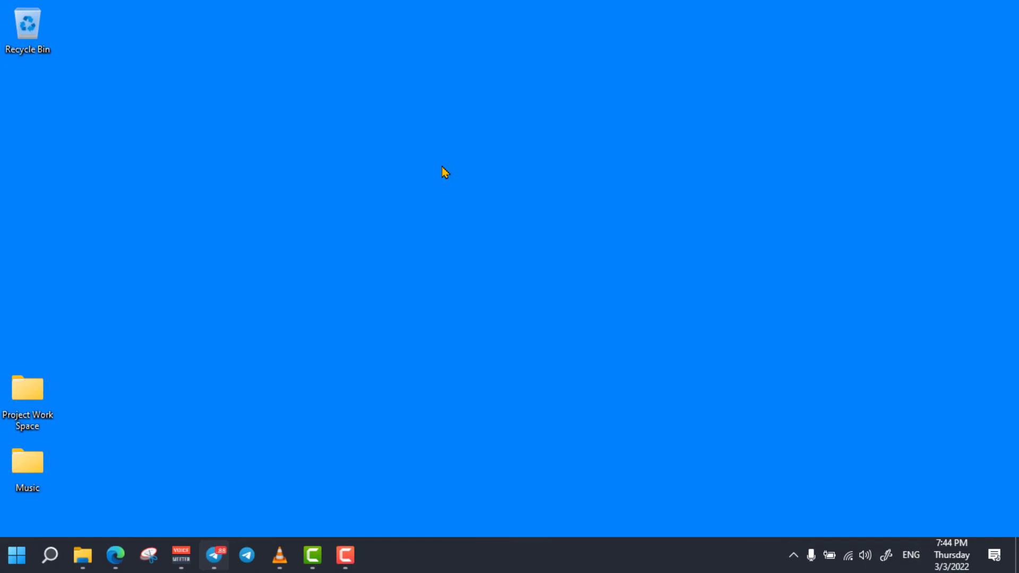
In Windows Security's Virus & threat protection Scan options, choose Full scan and start it
click(50, 555)
text(Windows S)
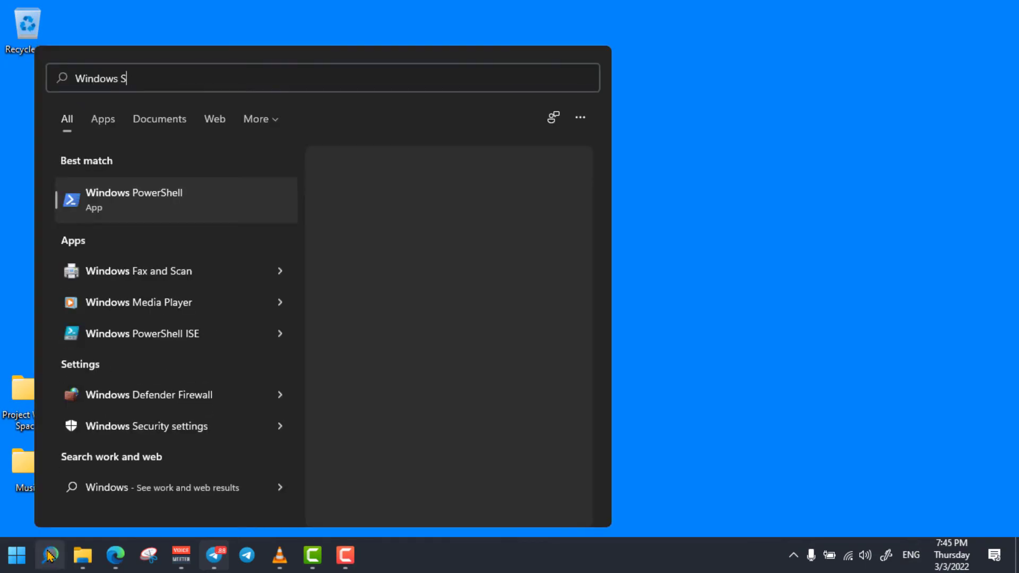
text(ecurity)
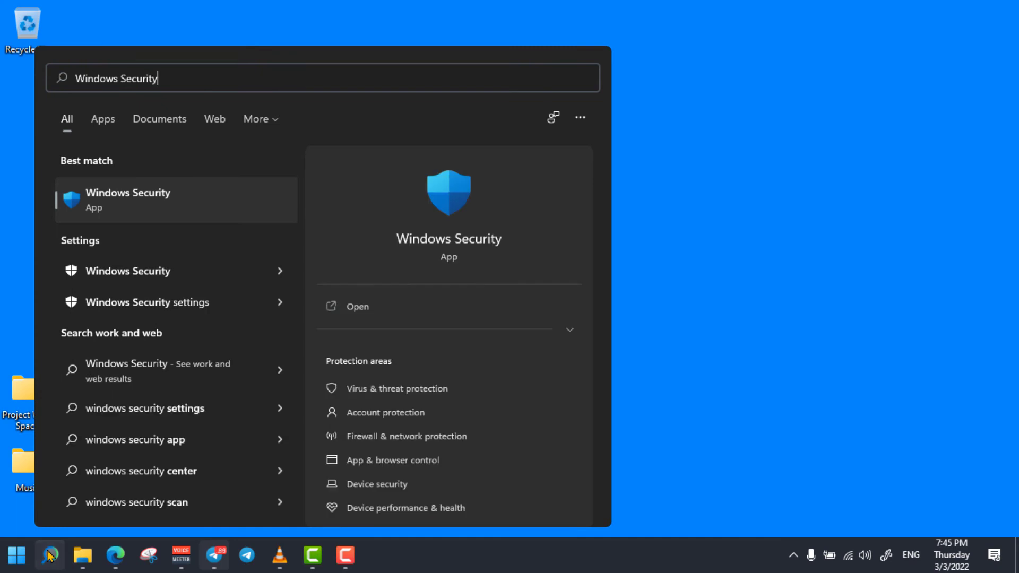
click(169, 210)
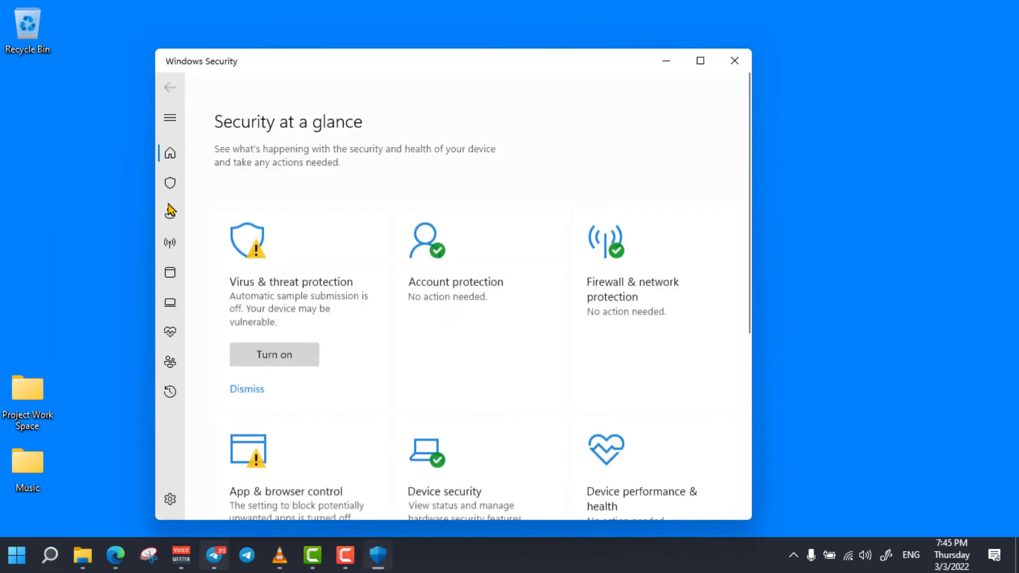
click(297, 258)
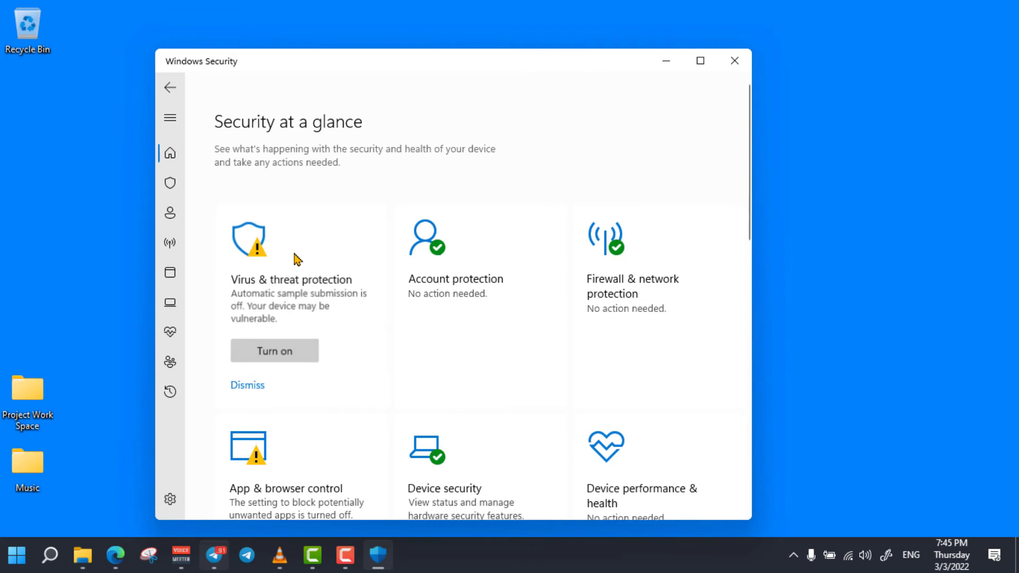
click(700, 62)
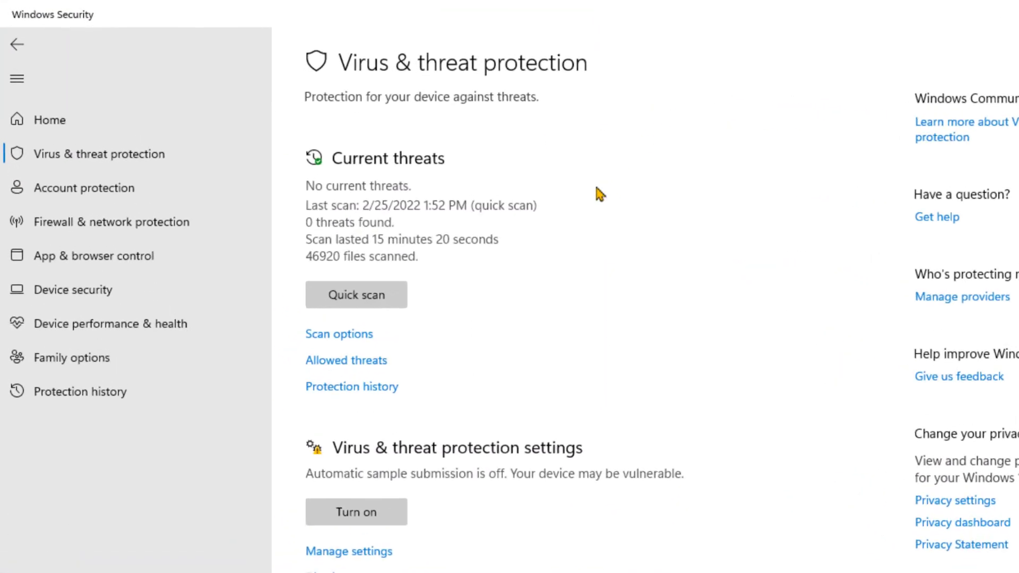
click(342, 338)
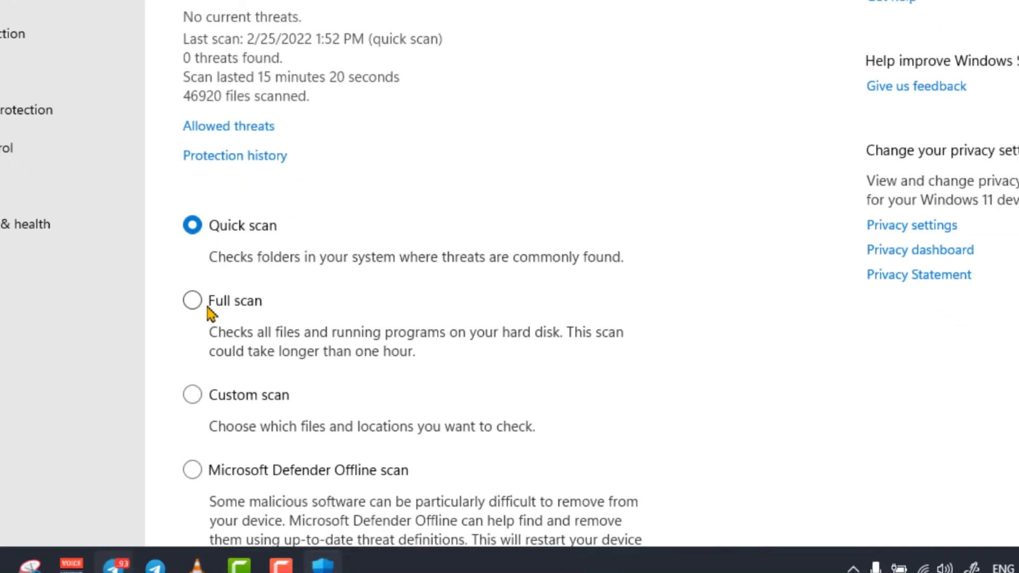
click(210, 312)
scroll(212, 313, down, 3)
click(249, 470)
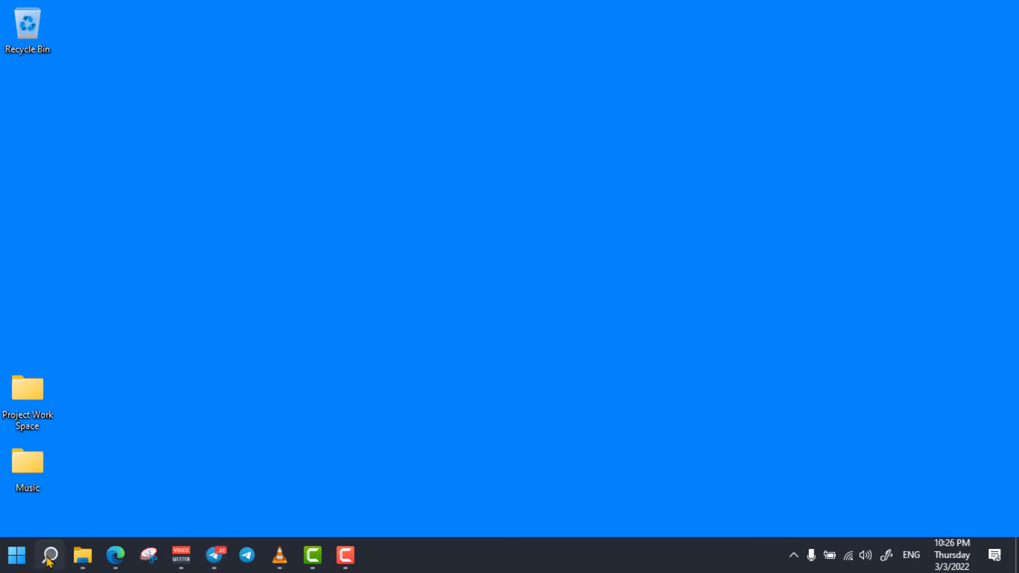
Open Control Panel's Security and Maintenance page and expand the Maintenance section
click(50, 555)
text(cont)
click(139, 204)
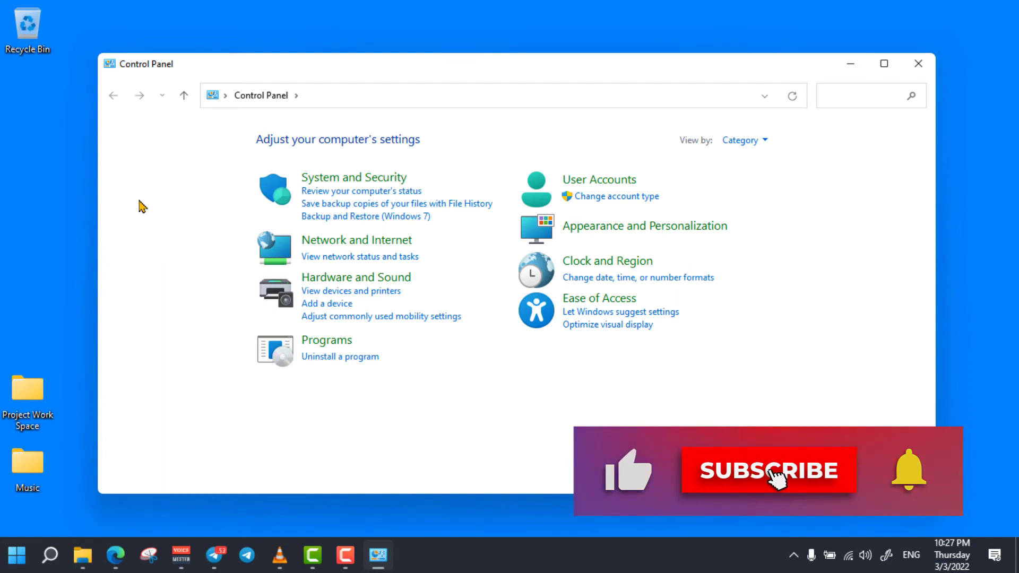
click(353, 178)
click(375, 139)
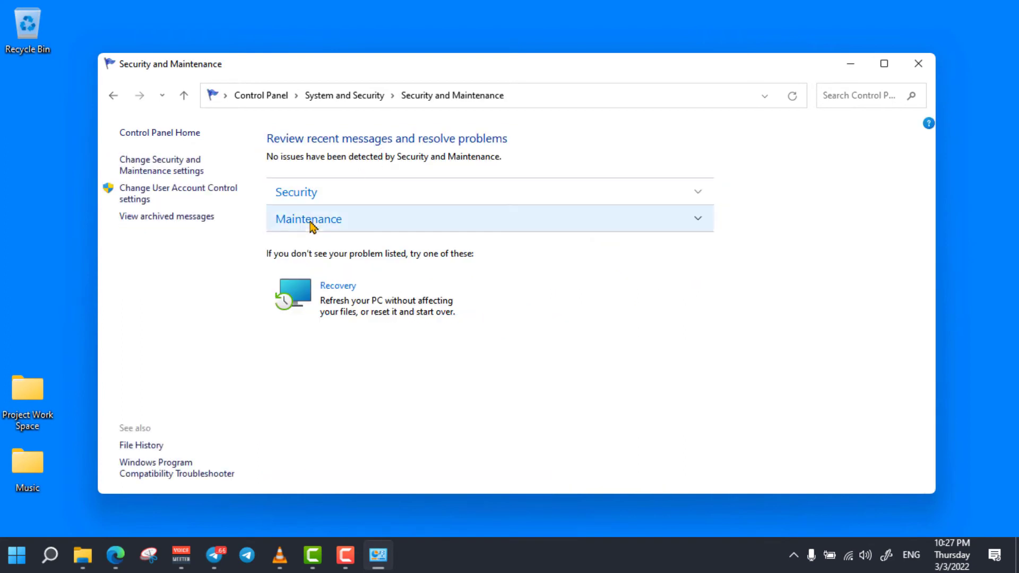
click(310, 223)
Save Automatic Maintenance at 2:00 AM daily with permission to wake the computer
scroll(848, 233, down, 2)
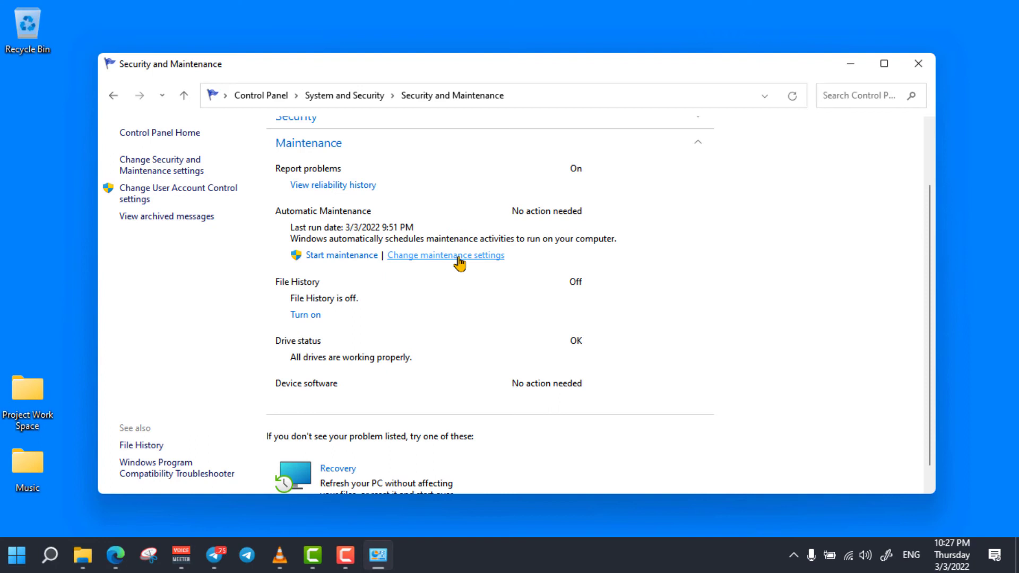
click(458, 256)
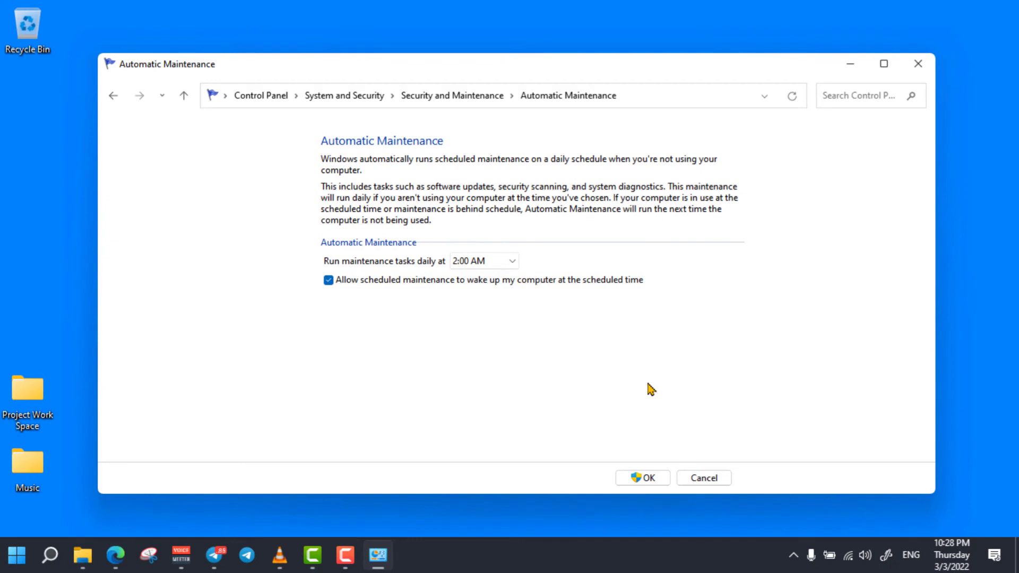
click(642, 480)
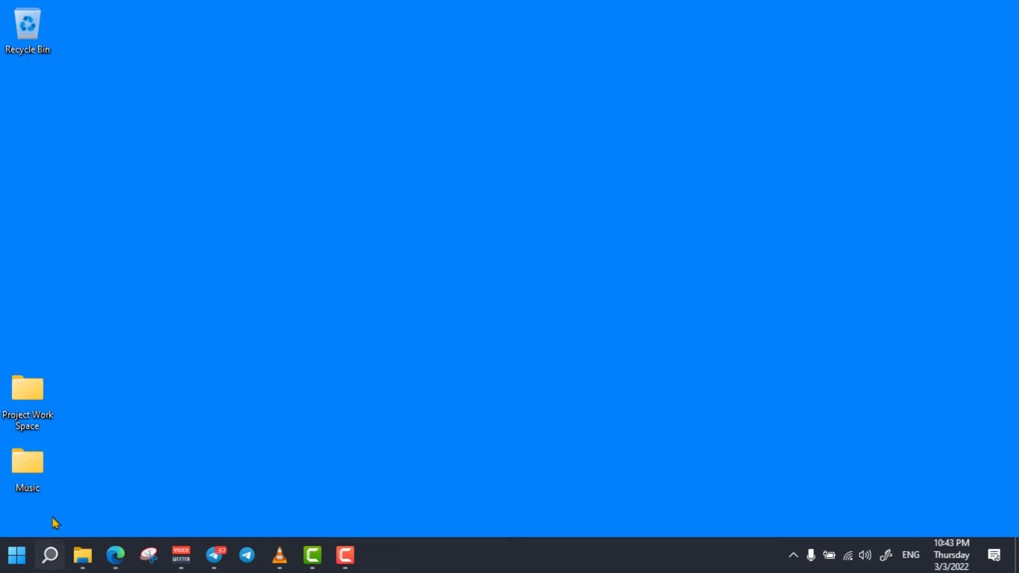
click(46, 560)
Open the Temporary files breakdown under Settings > System > Storage
text(sett)
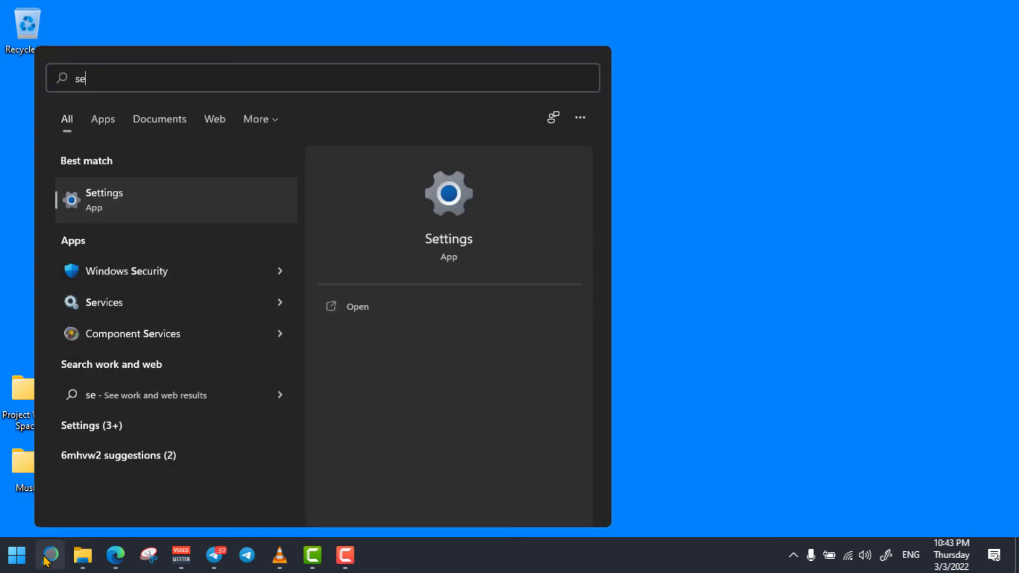
click(142, 214)
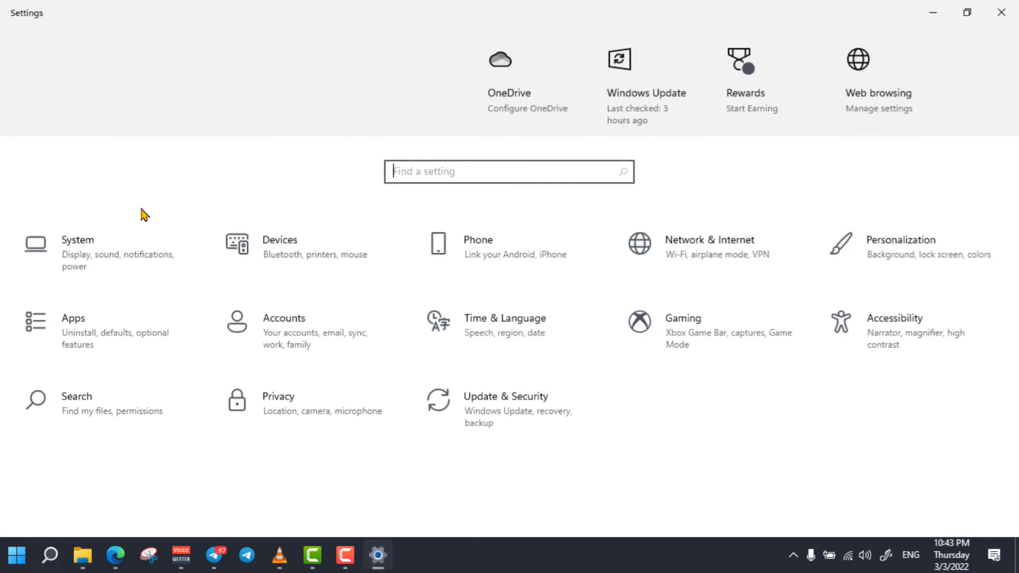
click(108, 265)
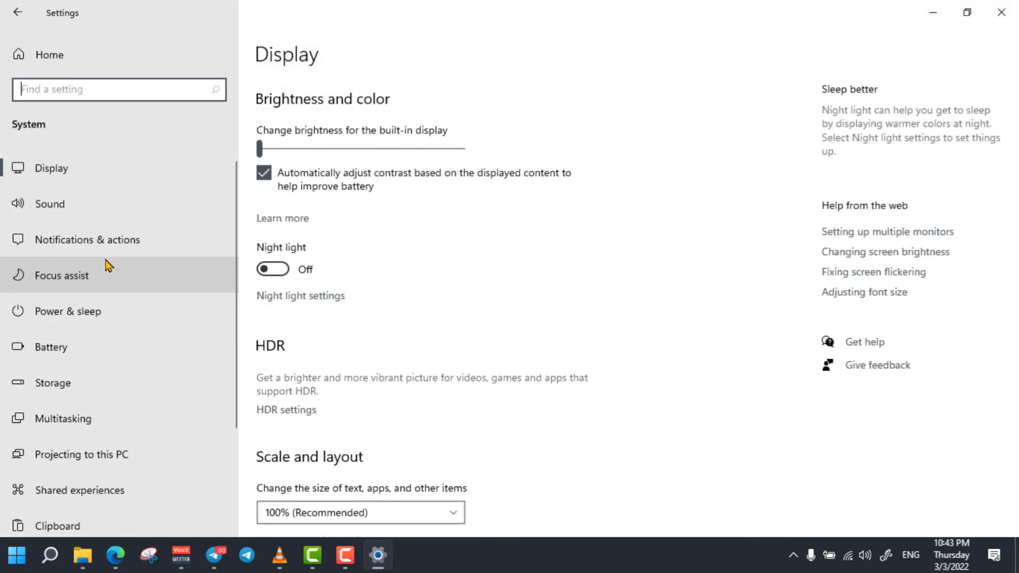
click(93, 393)
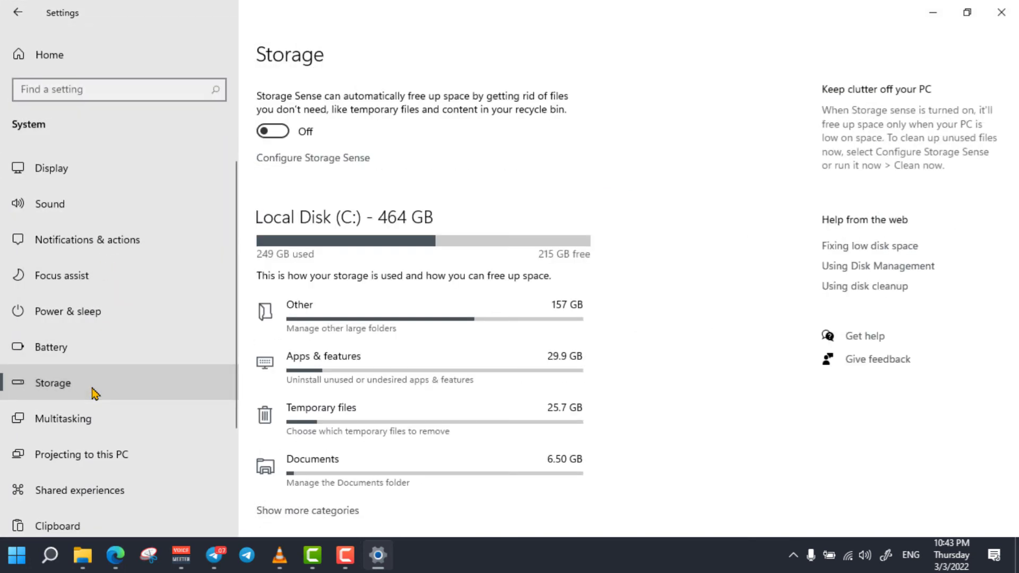
scroll(1014, 277, down, 2)
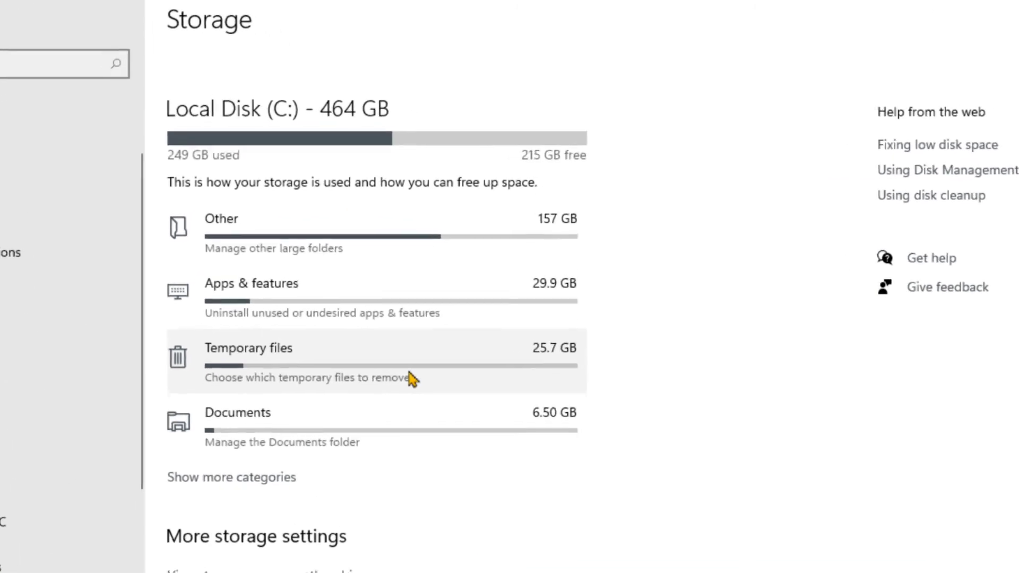
click(449, 355)
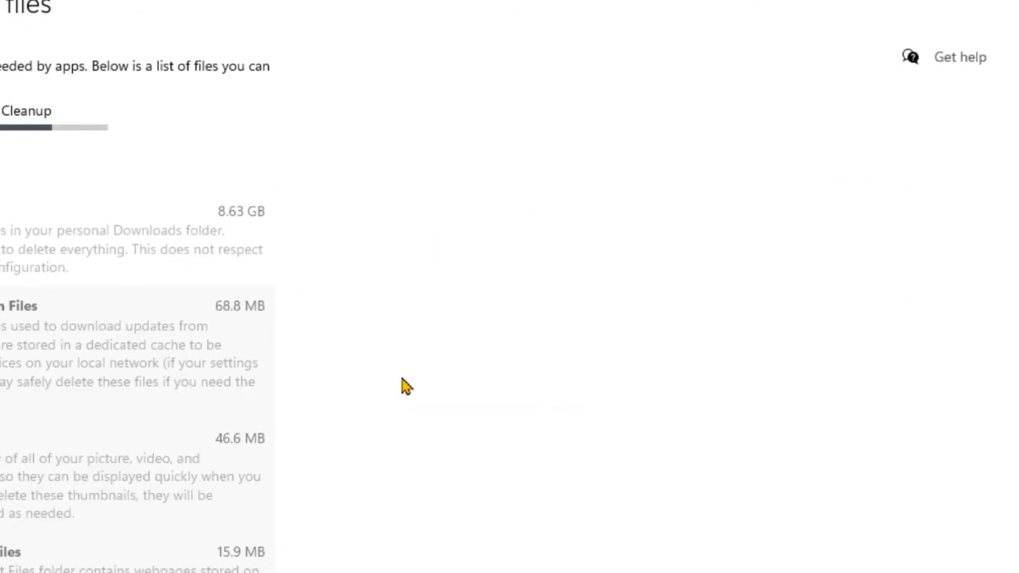
Remove the 216 MB of checked temporary files, leaving Downloads unchecked
scroll(907, 220, down, 4)
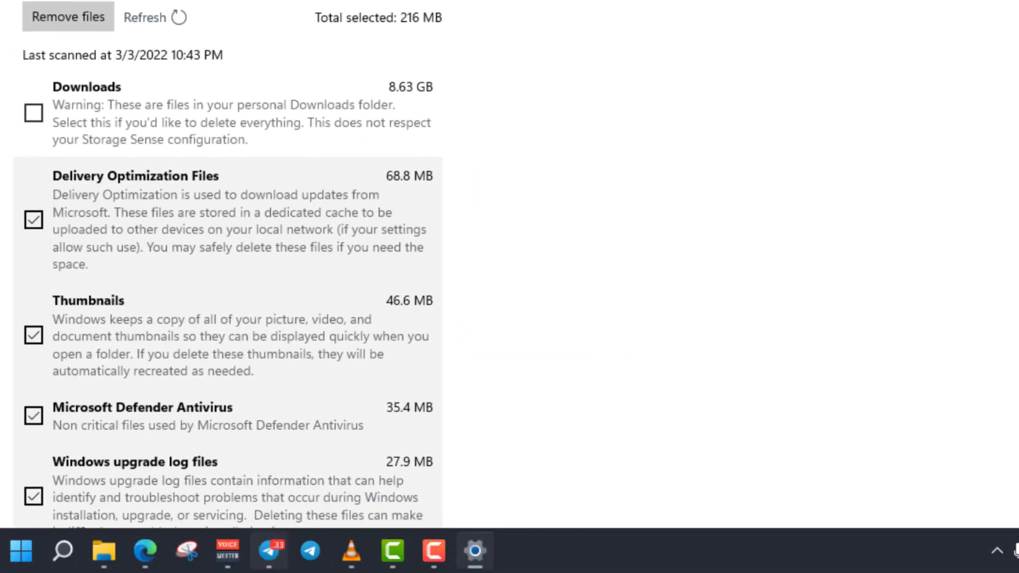
scroll(229, 265, down, 1)
scroll(229, 265, up, 4)
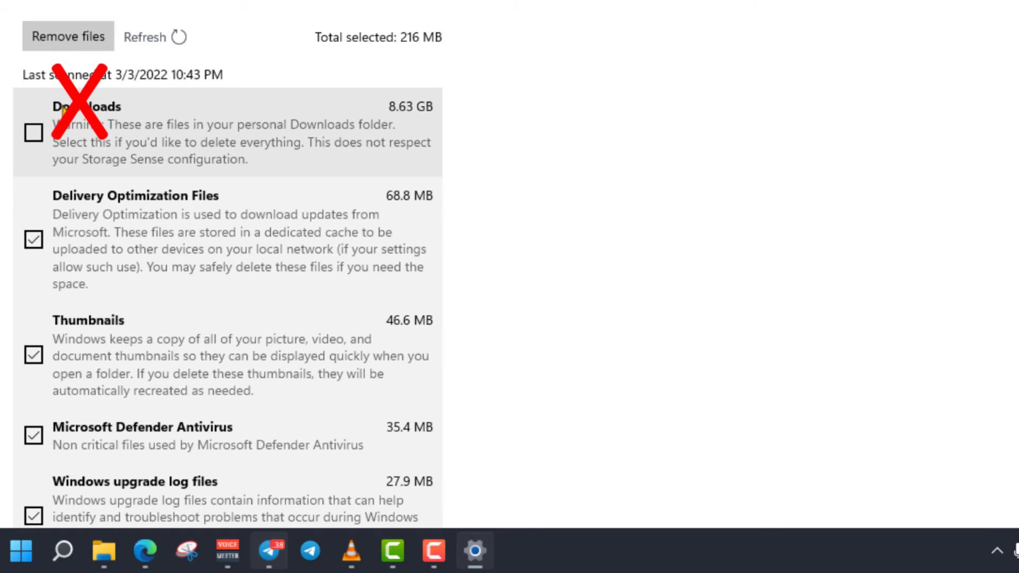
click(79, 37)
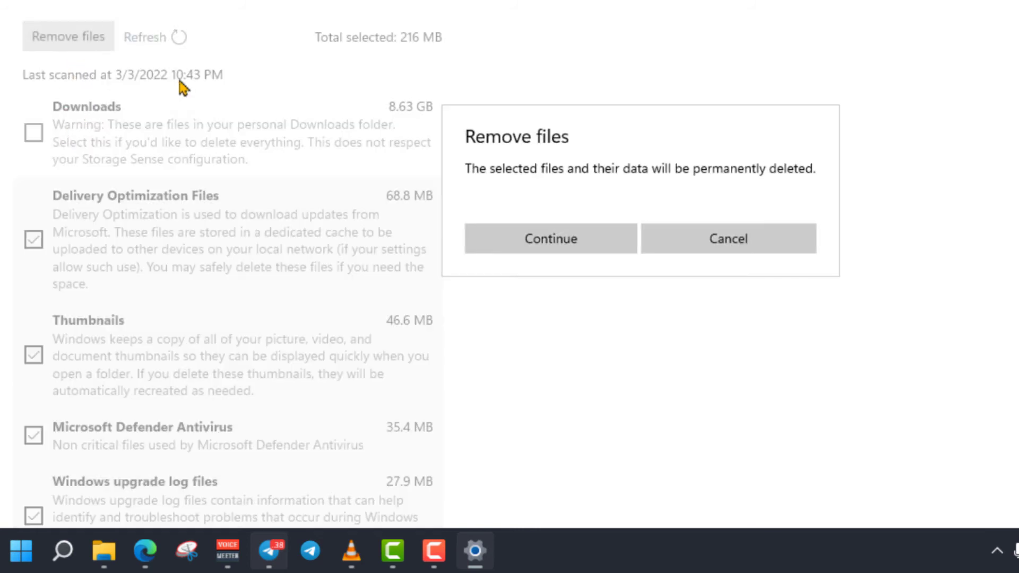
click(543, 243)
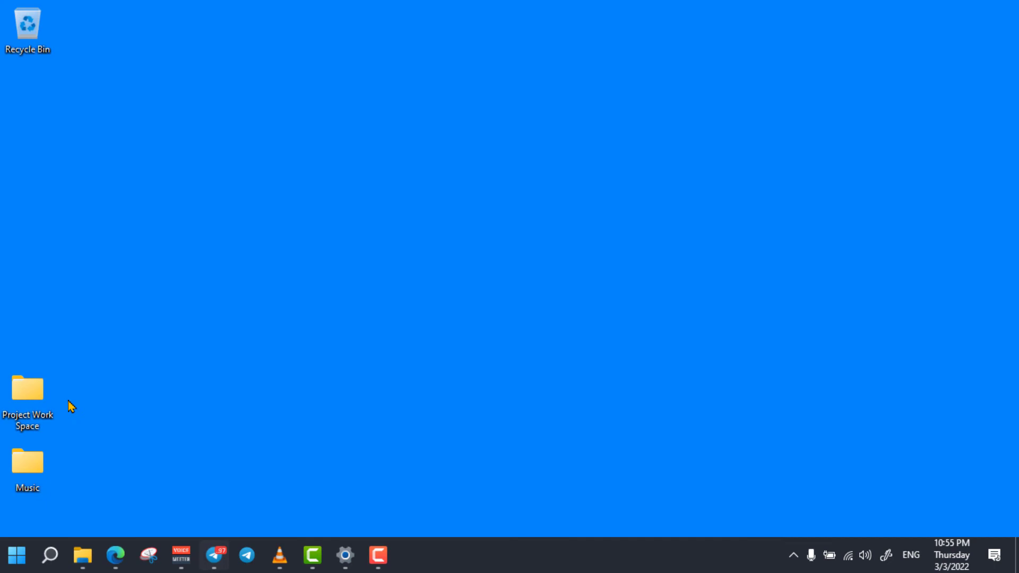
Launch Disk Cleanup for drive (C:) and center its dialog
click(50, 555)
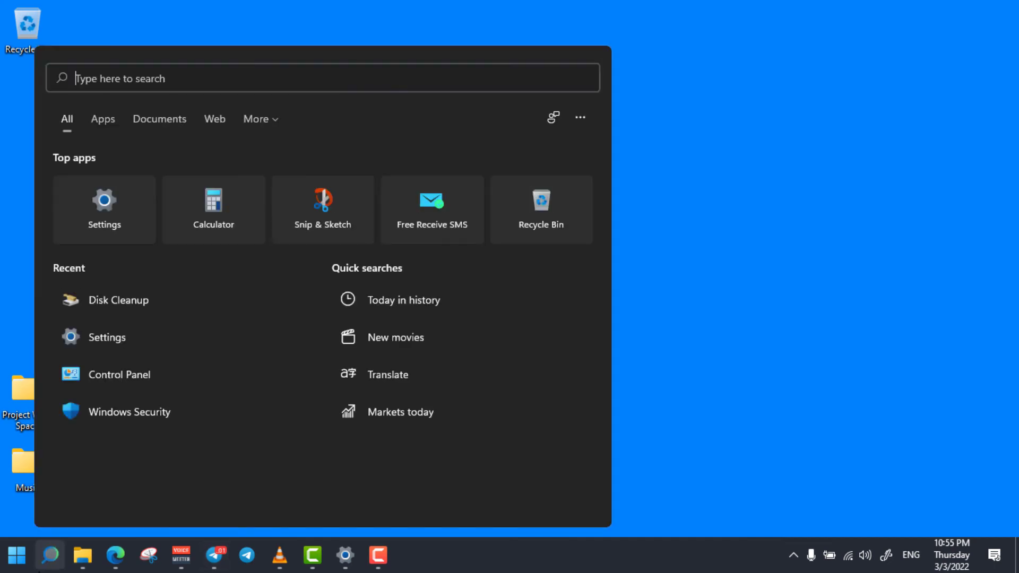
text(Disk clea)
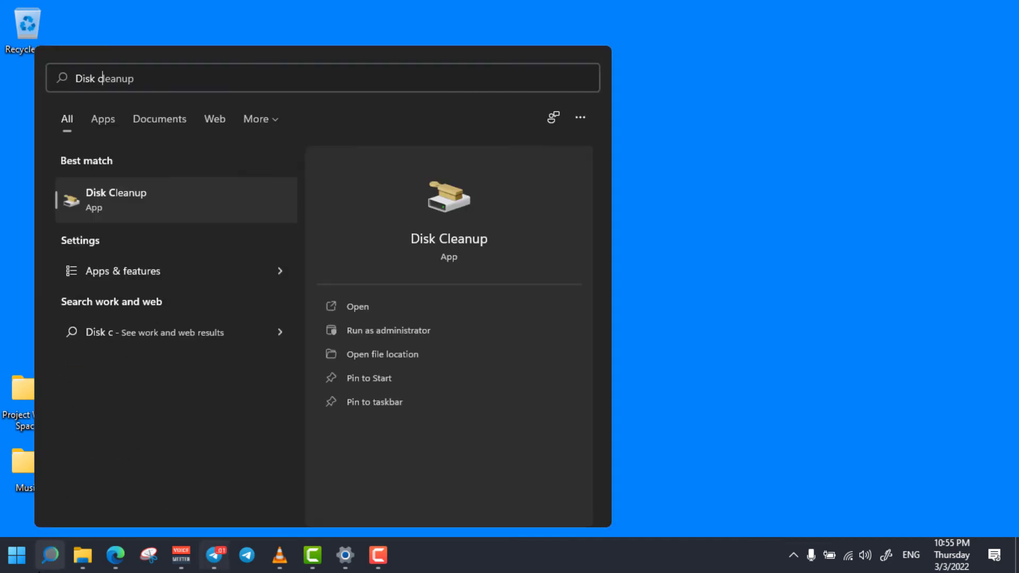
text(nup)
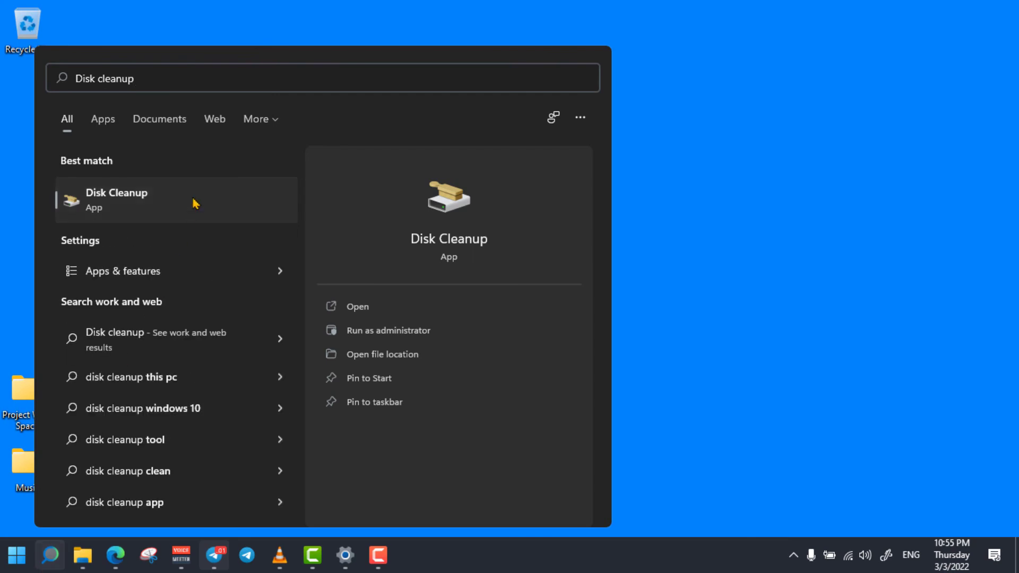
click(165, 207)
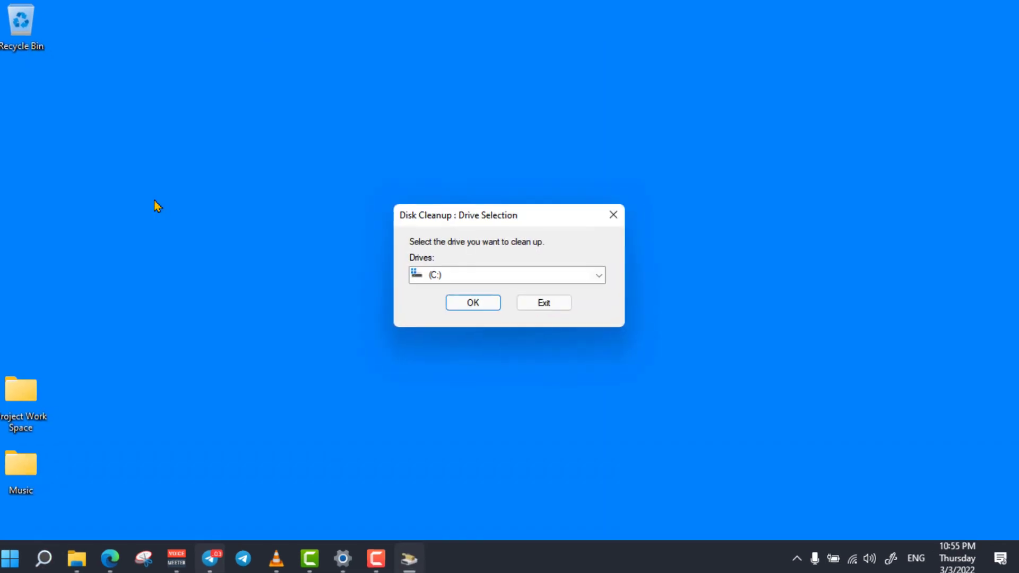
click(455, 272)
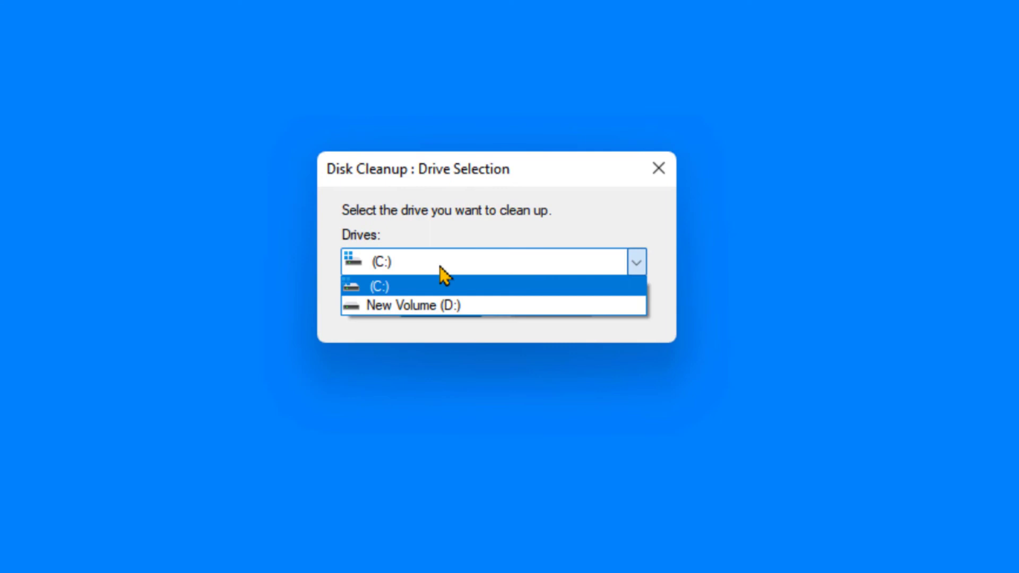
click(433, 289)
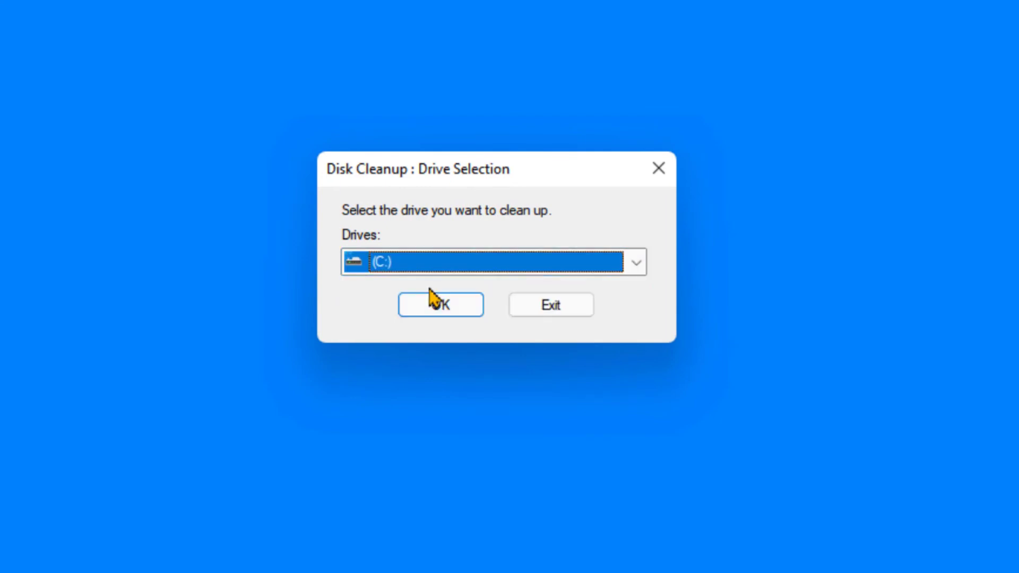
click(442, 306)
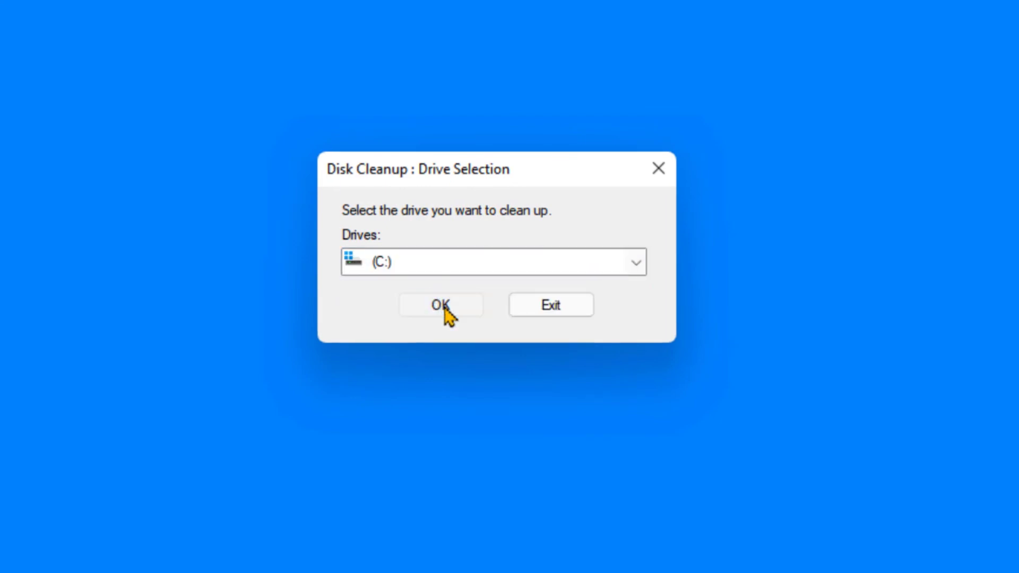
drag(268, 93, 488, 85)
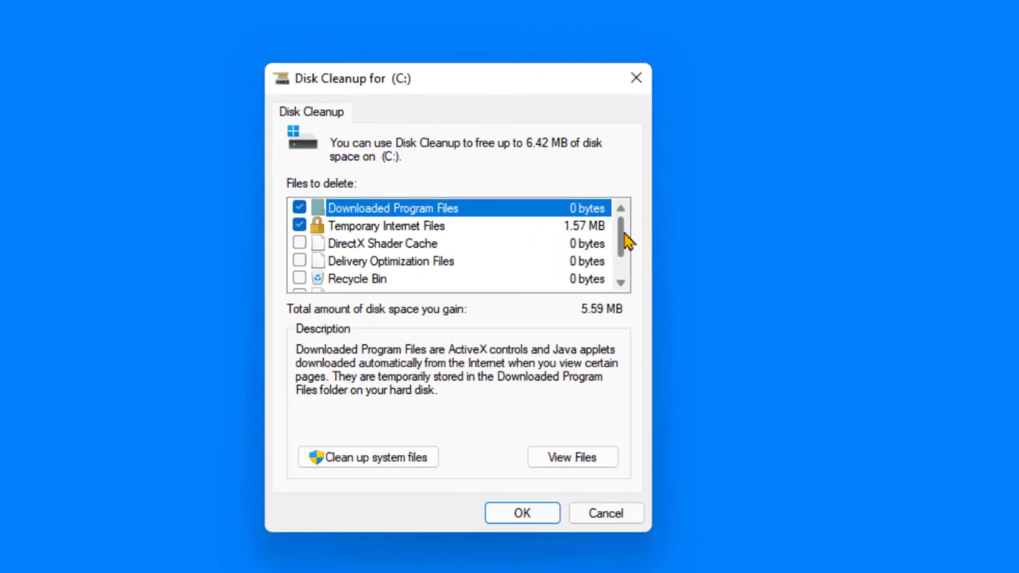
Add Temporary files to the list and permanently delete the 6.42 MB of checked files
scroll(625, 239, down, 2)
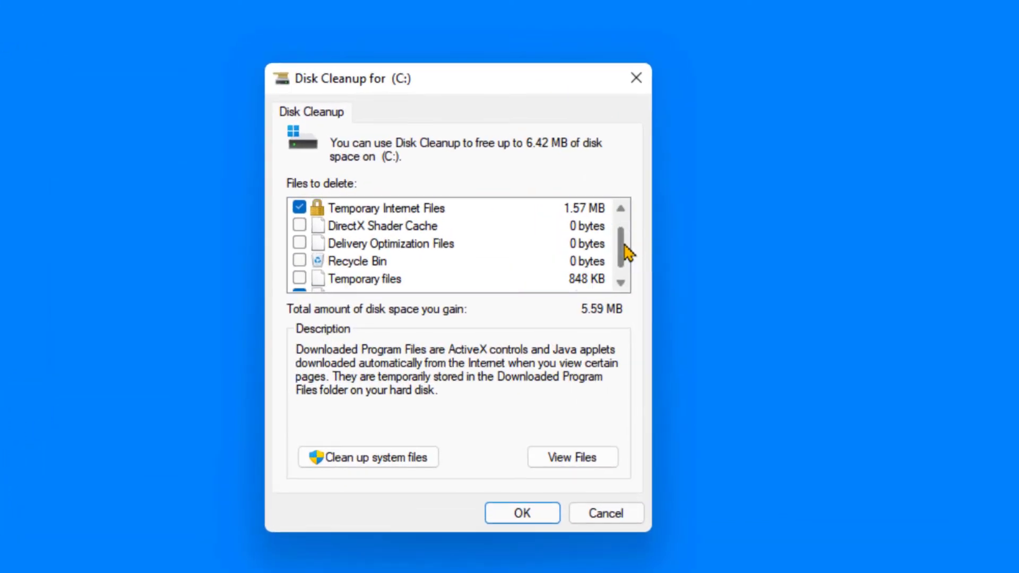
click(300, 261)
scroll(624, 247, up, 2)
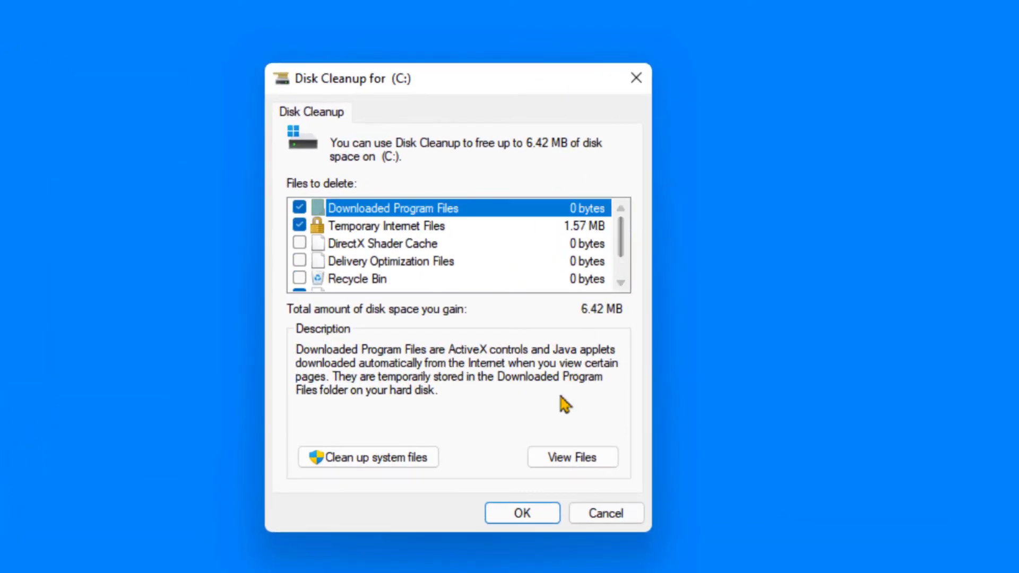
click(513, 517)
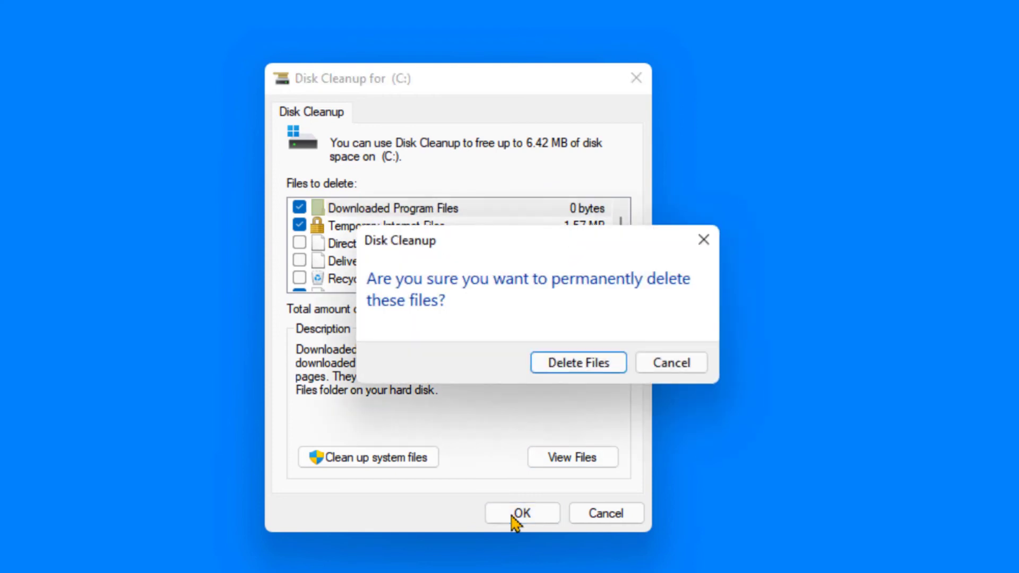
click(566, 366)
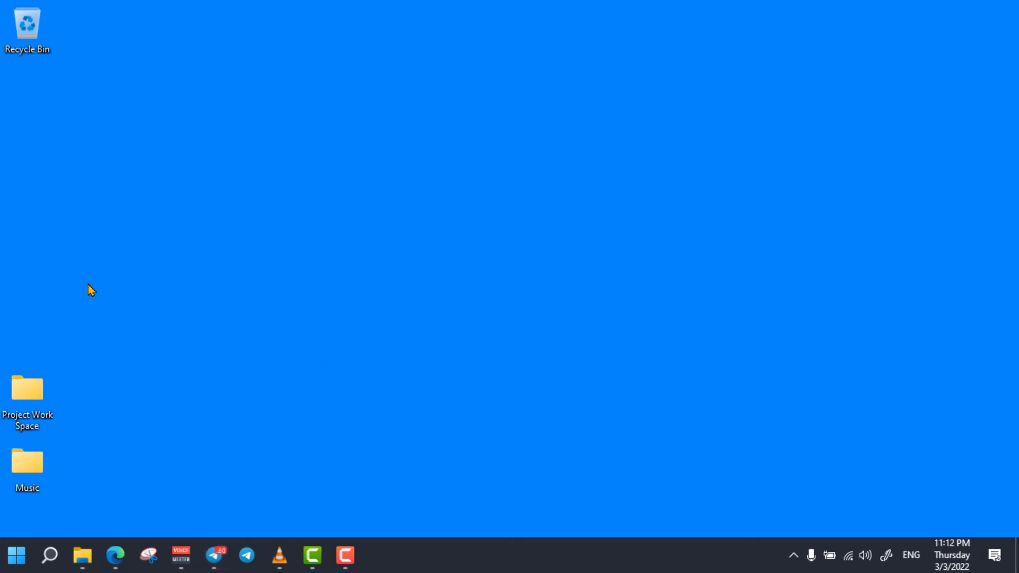
Open Optimize Drives from Settings > System > Storage and optimize drive (C:)
click(50, 555)
text(settings)
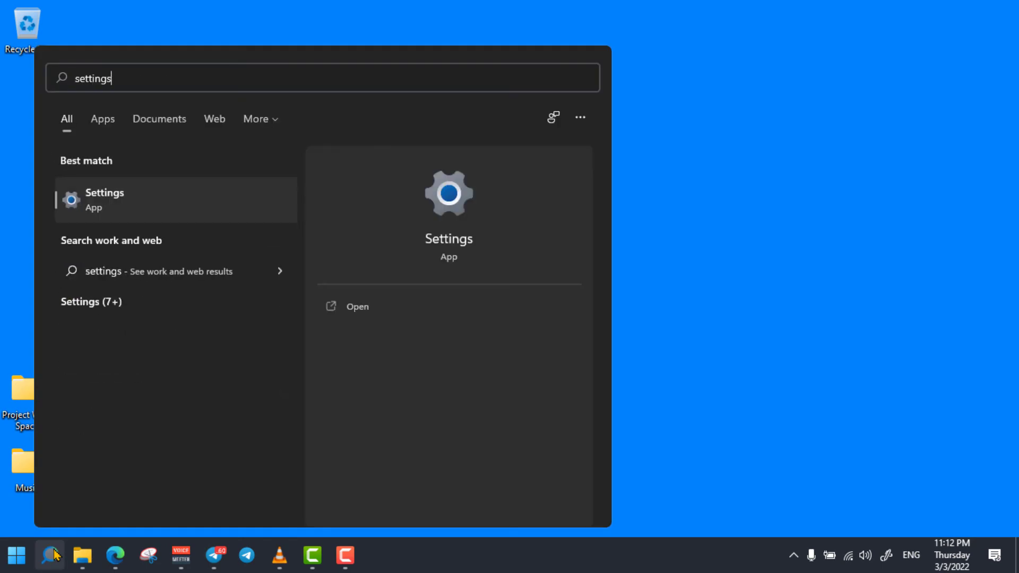
click(147, 205)
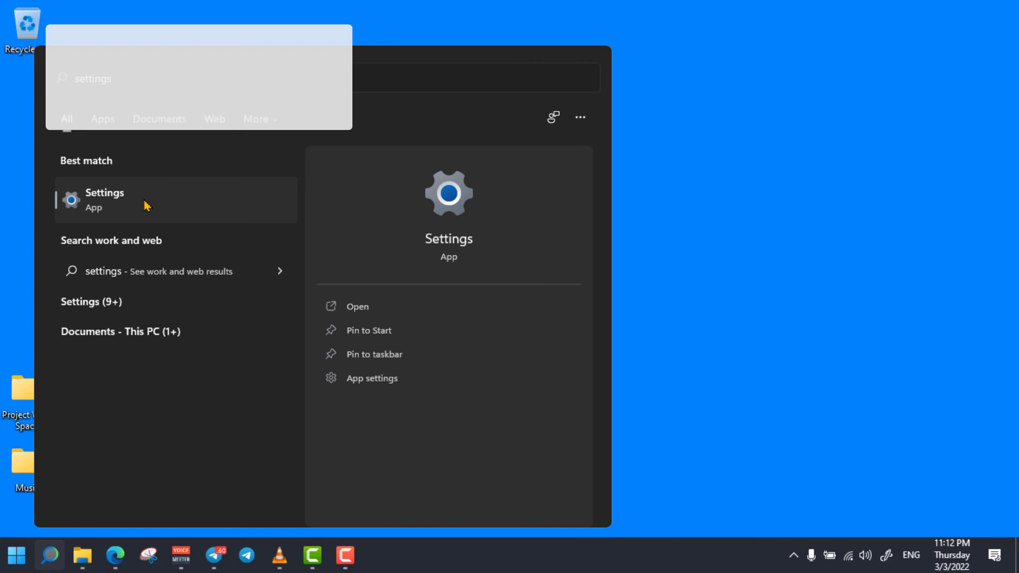
click(100, 264)
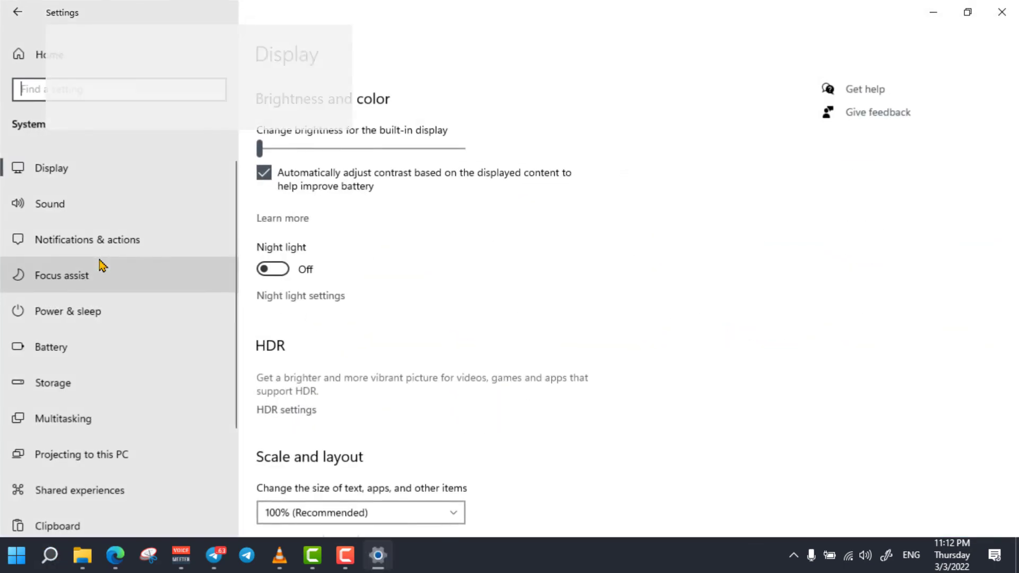
click(83, 387)
scroll(1016, 247, down, 1)
drag(1016, 246, 1010, 371)
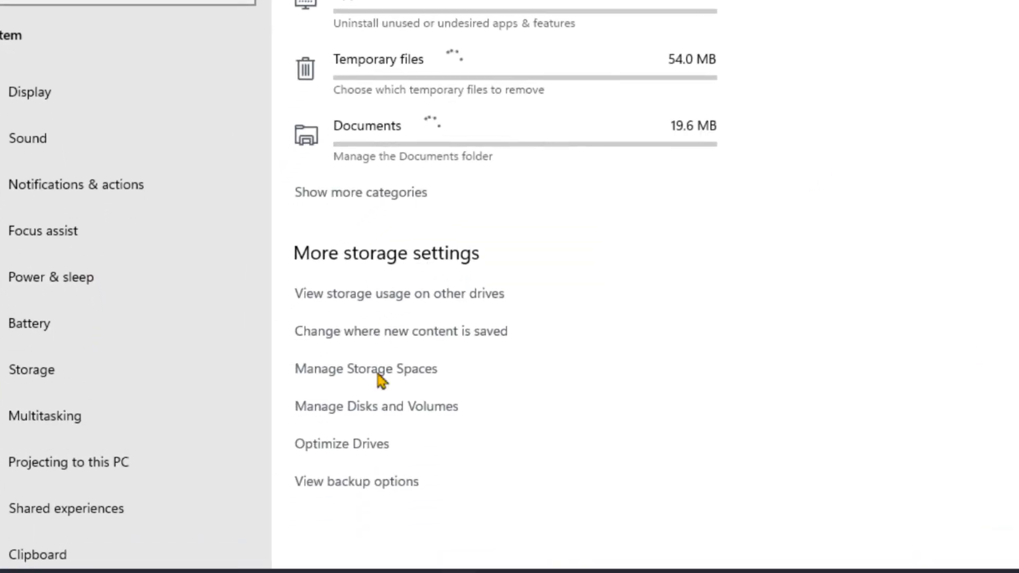
click(344, 446)
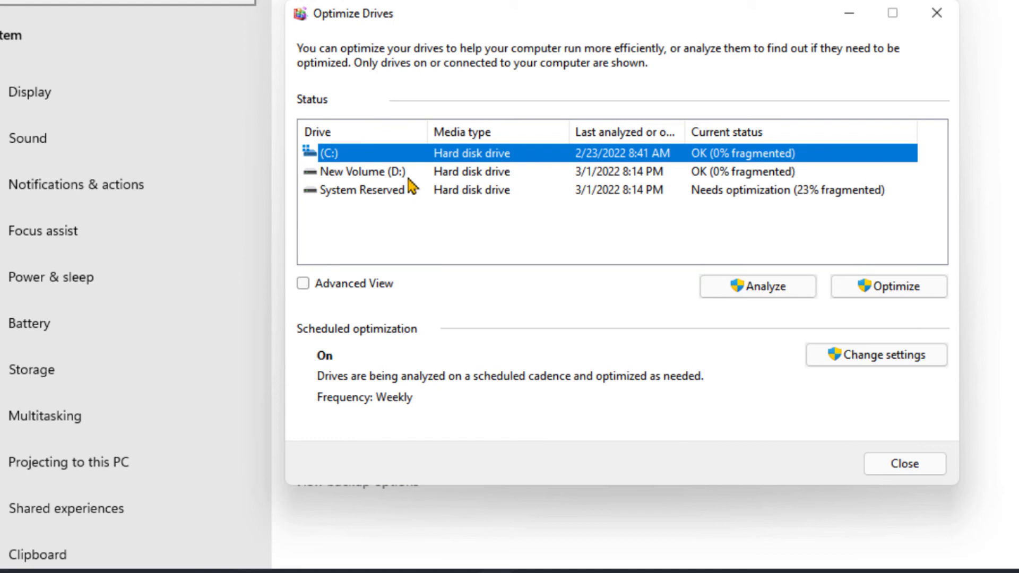
click(893, 286)
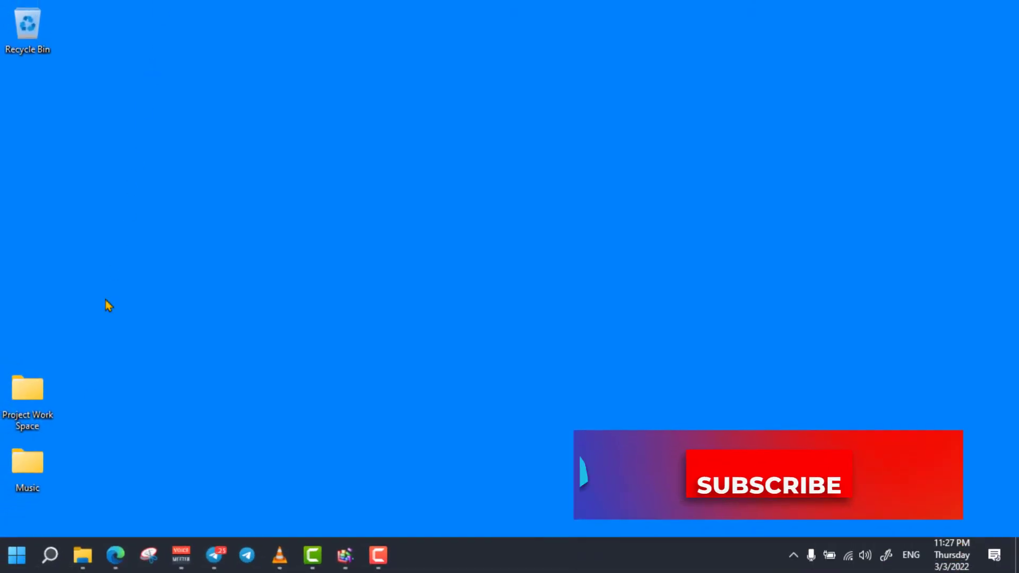
Launch System Configuration by running msconfig from the Run dialog
click(59, 560)
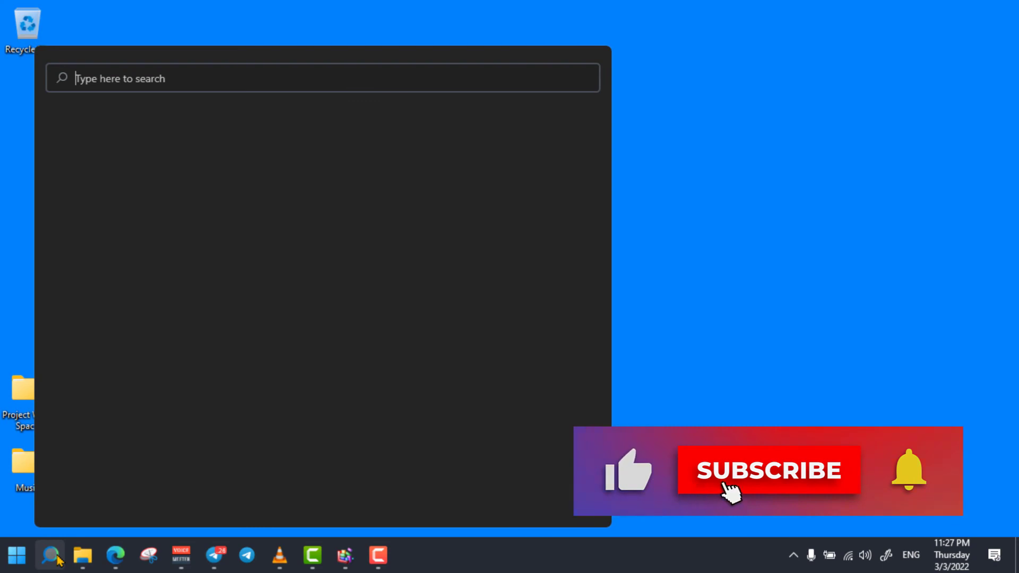
text(run)
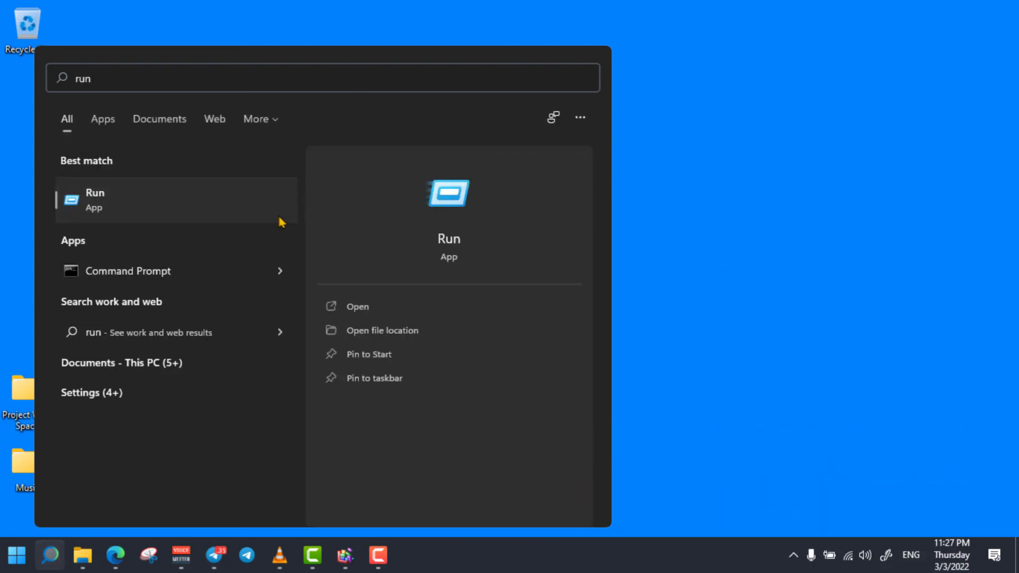
click(170, 211)
text(msconfig)
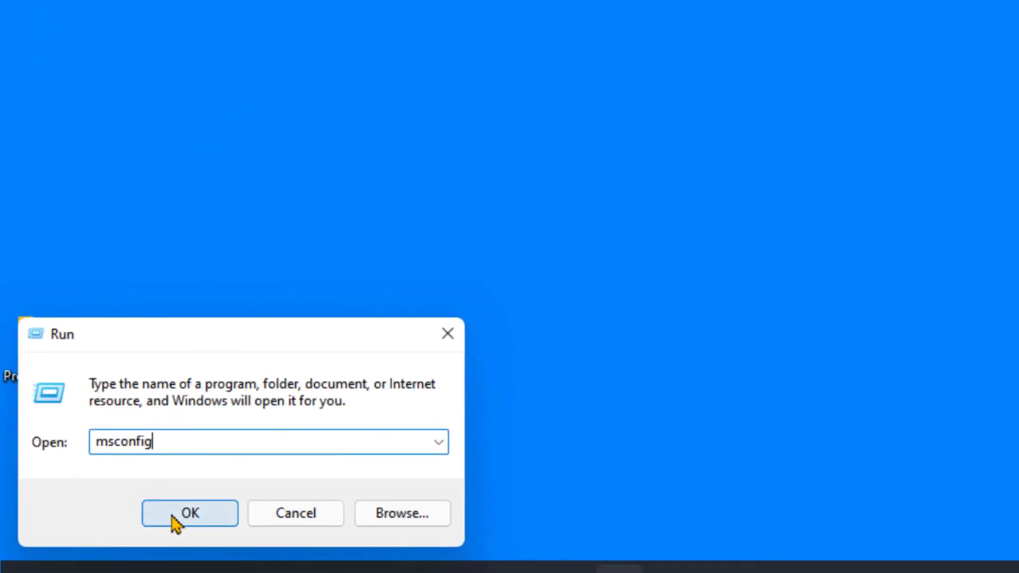
click(173, 516)
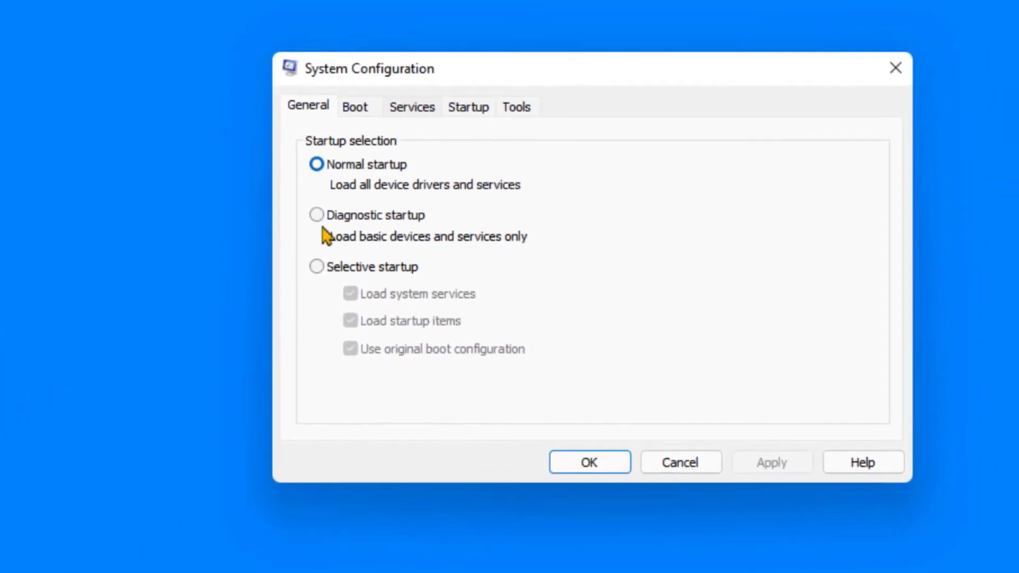
Hide all Microsoft services, disable every remaining service, confirm with OK, and restart
click(417, 112)
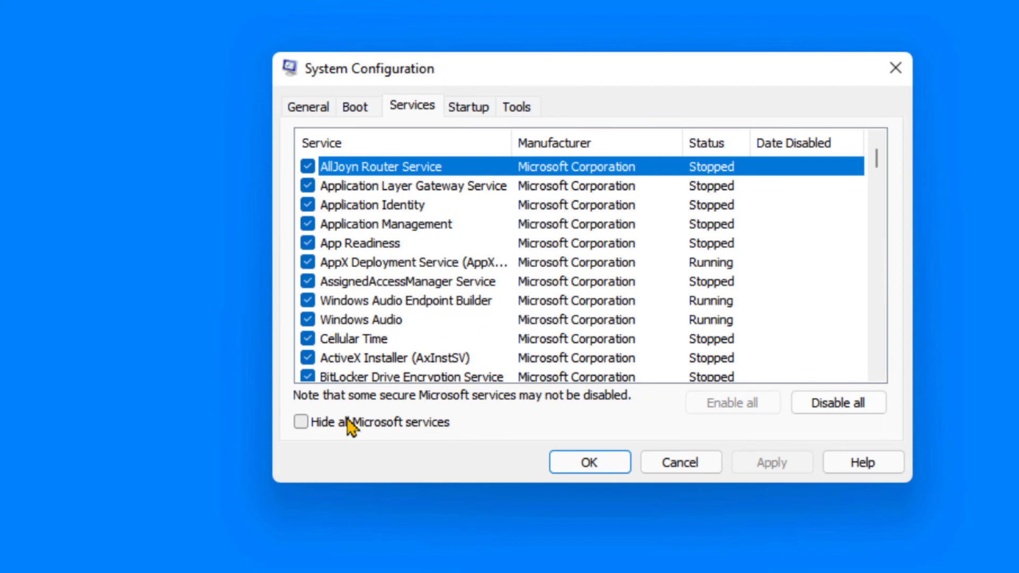
click(303, 426)
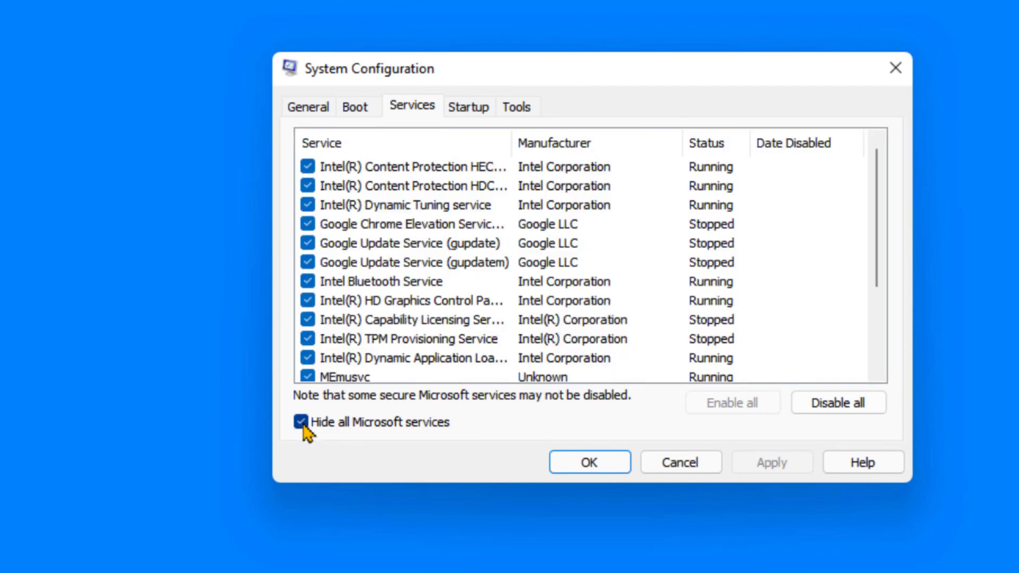
click(839, 409)
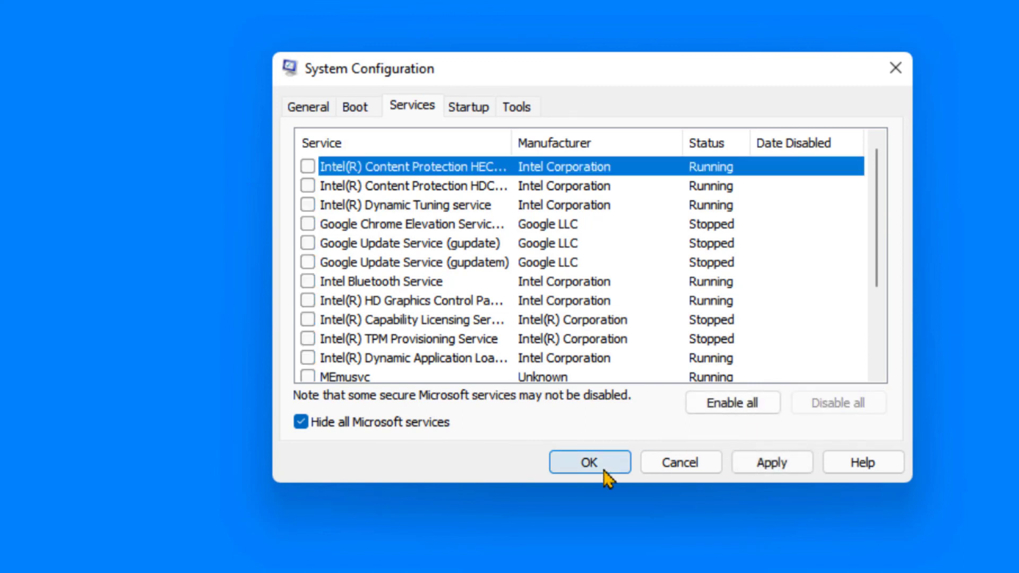
click(586, 463)
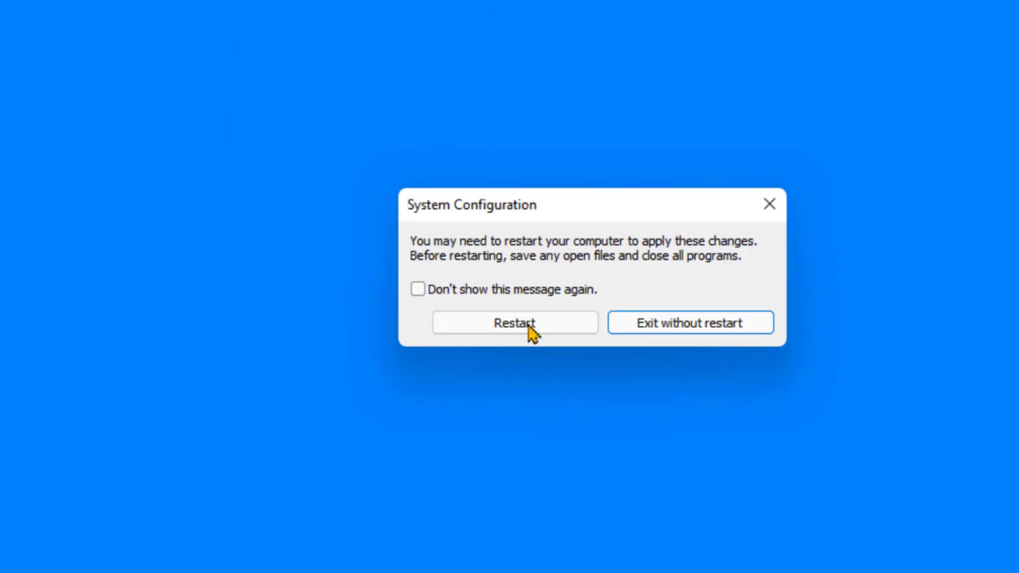
click(527, 329)
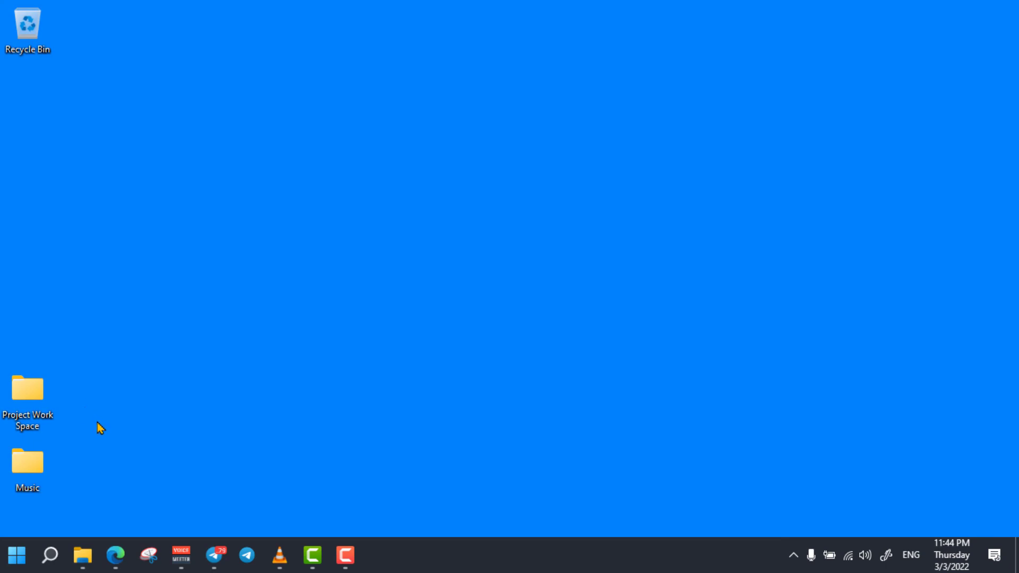
Search 'reset' and start Reset PC to show Keep my files or Remove everything
click(47, 565)
text(reset)
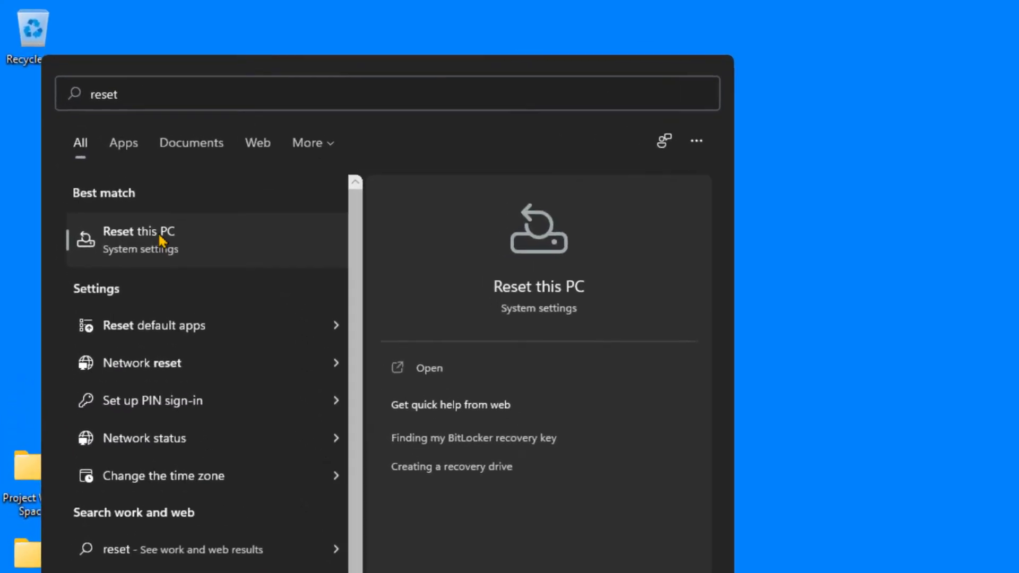
click(162, 240)
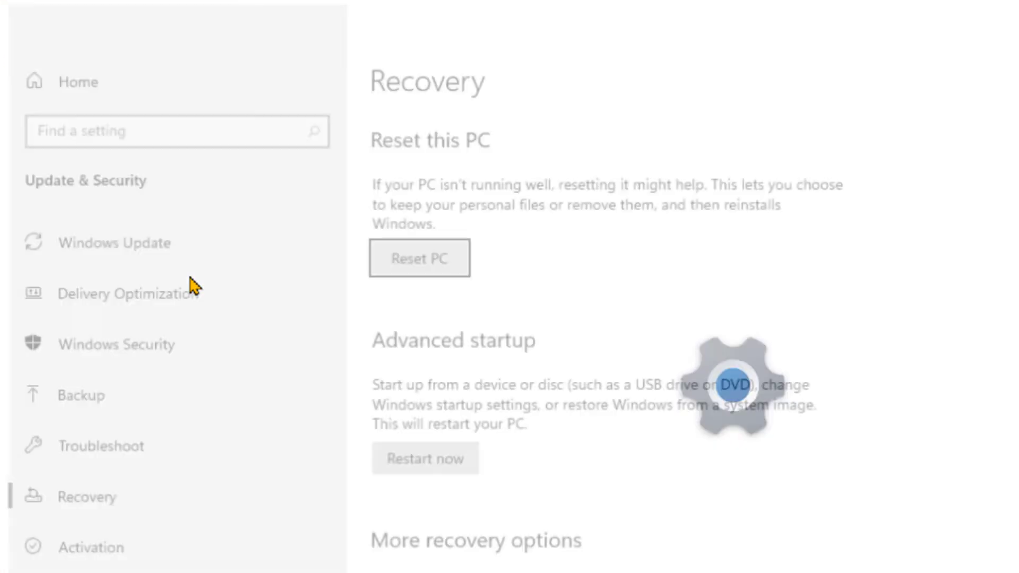
click(435, 265)
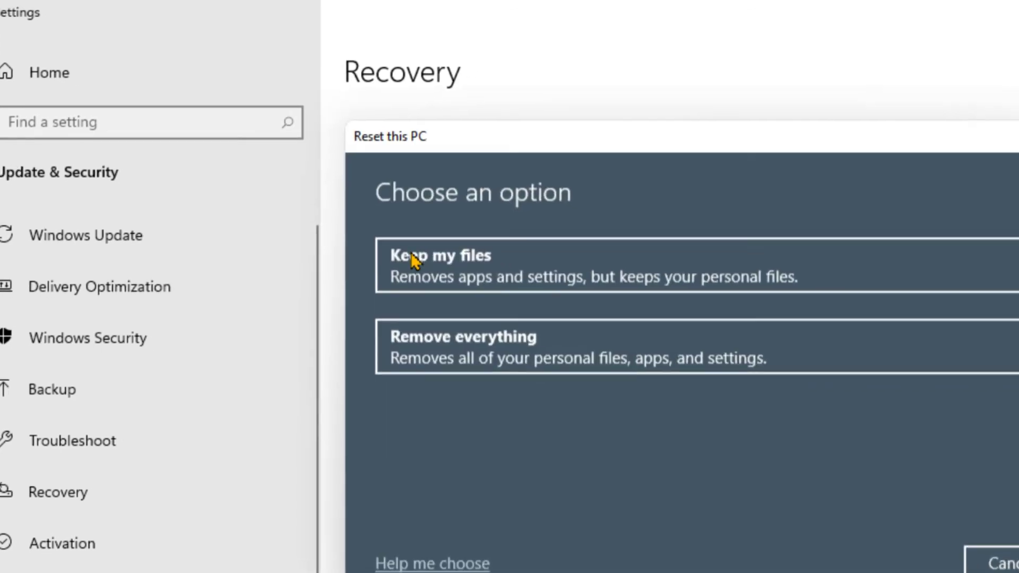